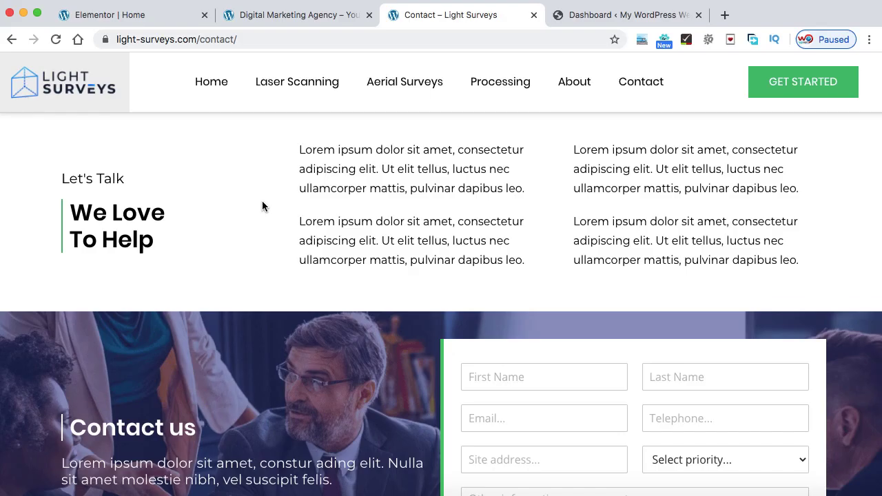
# Search the plugin directory for 'wpforms' from Plugins > Add New
pyautogui.scroll(-3, 262, 204)
pyautogui.scroll(-5, 261, 204)
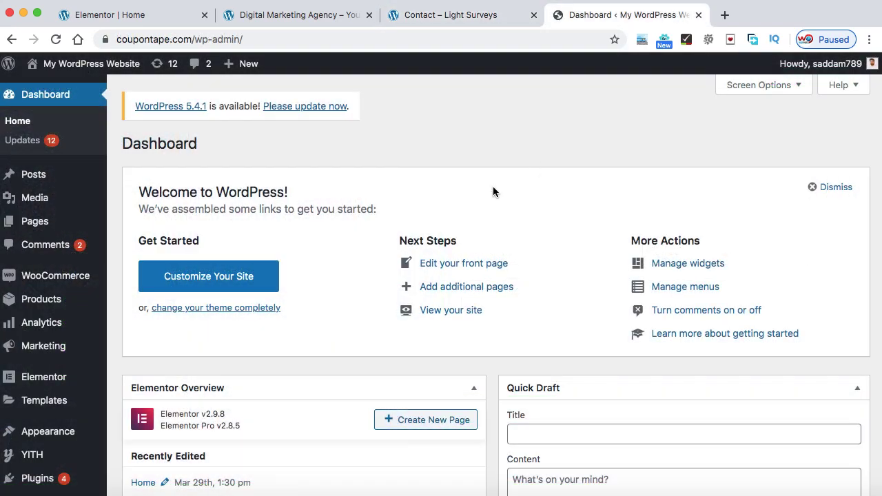
pyautogui.scroll(-3, 404, 260)
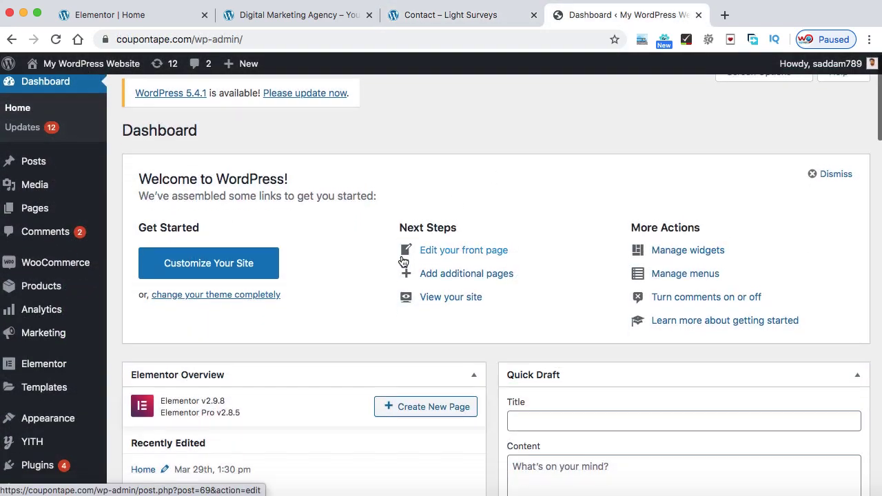
pyautogui.moveTo(69, 391)
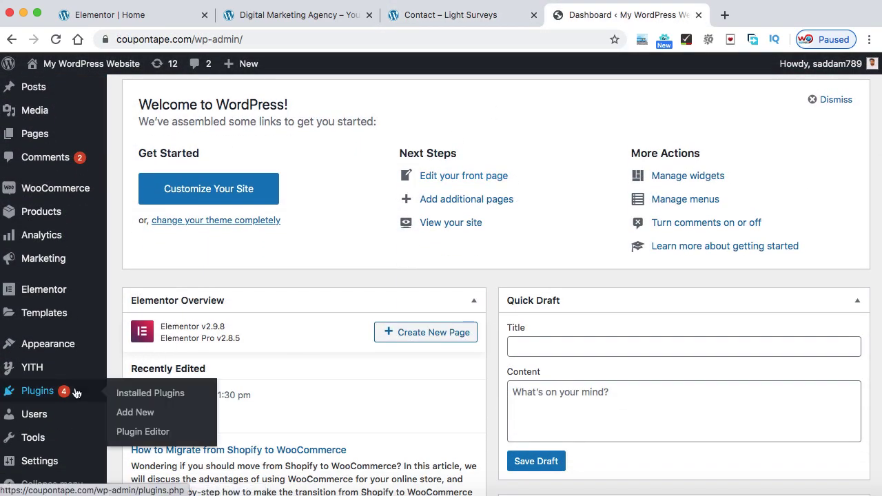
pyautogui.click(135, 413)
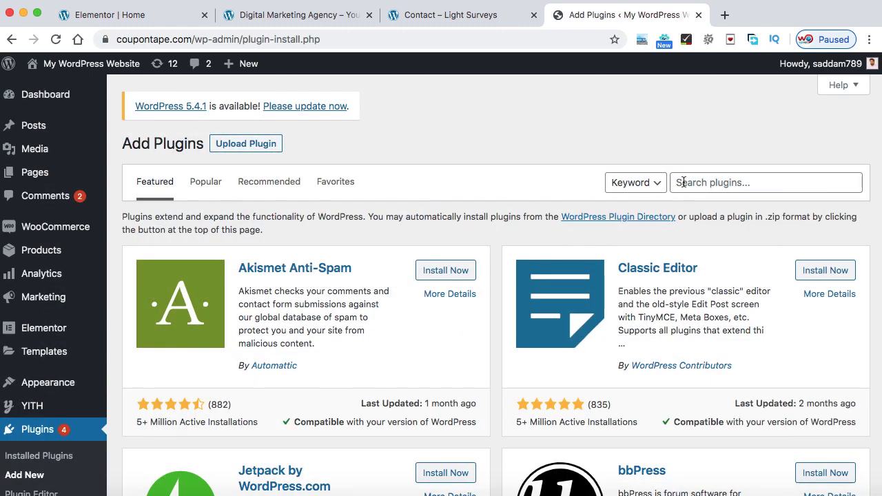
pyautogui.click(683, 182)
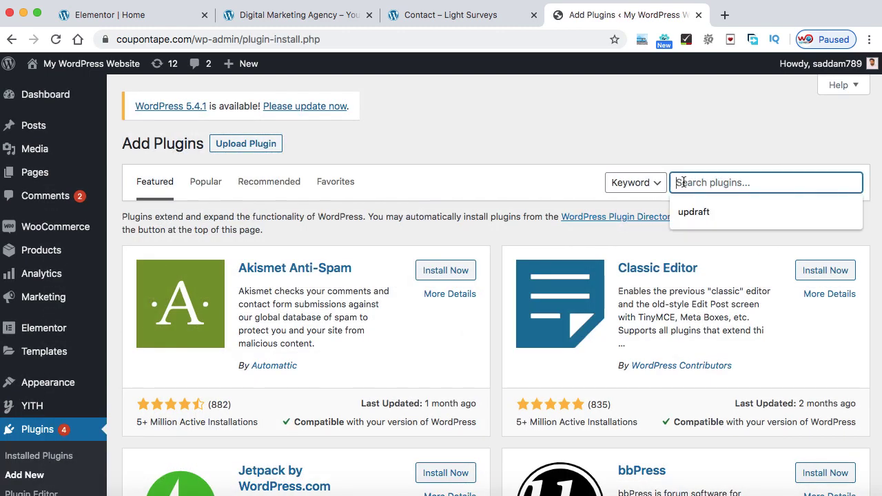
pyautogui.write('wpfro')
pyautogui.press('BackSpace')
pyautogui.press('BackSpace')
pyautogui.write('orms')
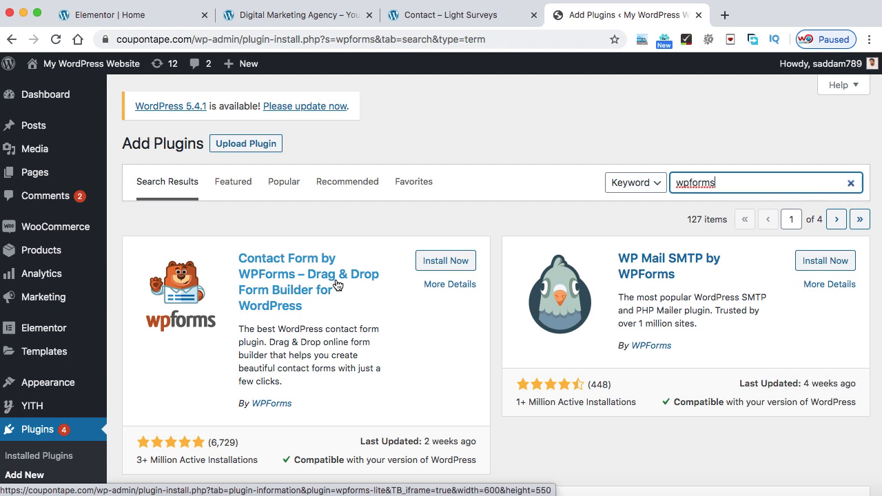
# Install and activate Contact Form by WPForms, opening its form Setup screen
pyautogui.click(455, 261)
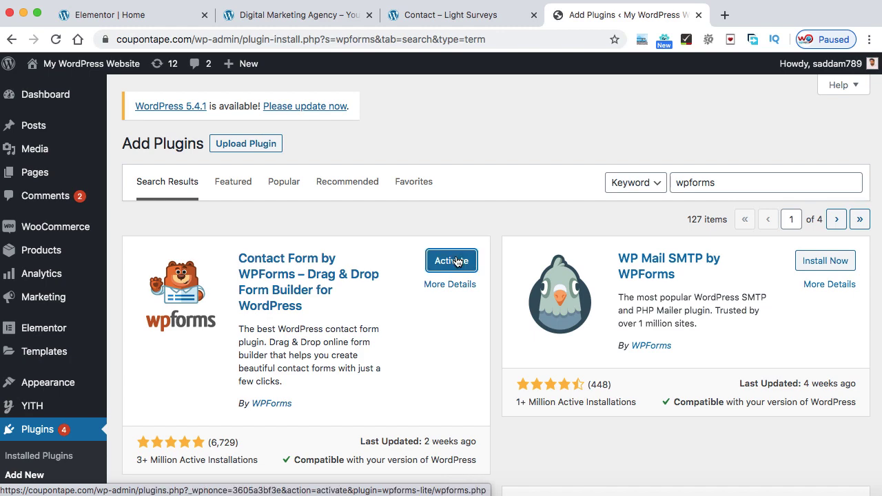
pyautogui.click(451, 261)
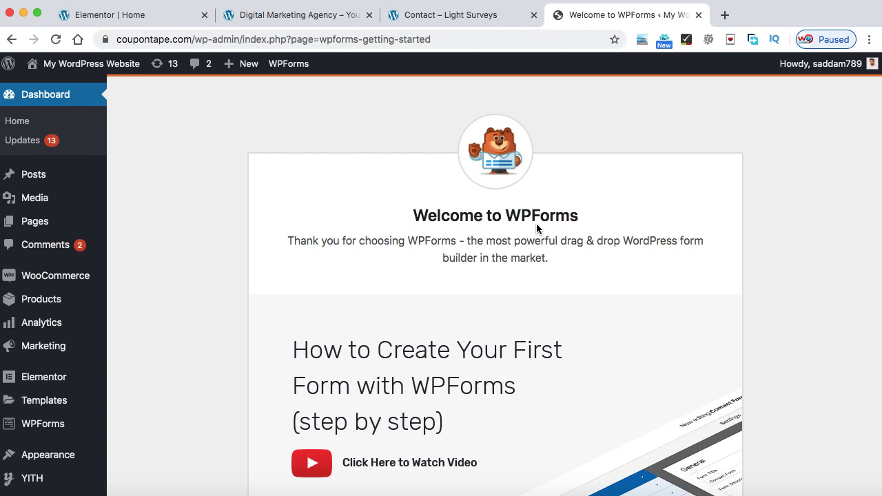
pyautogui.scroll(-2, 206, 338)
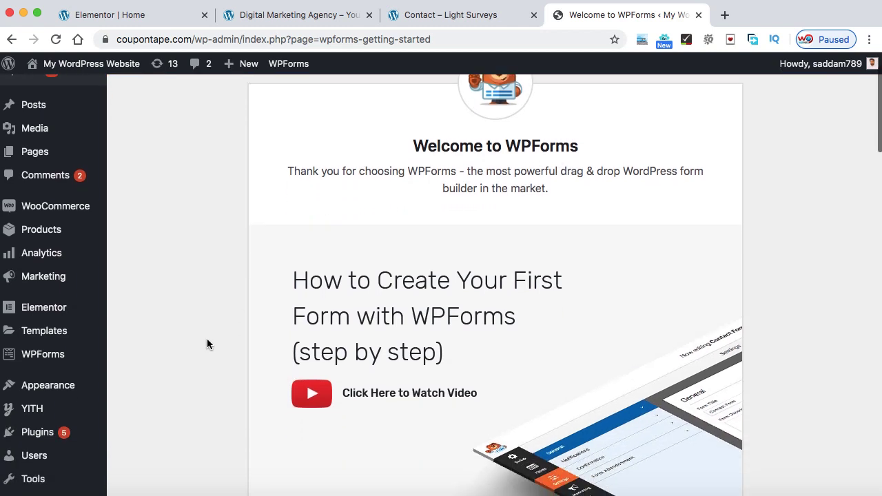
pyautogui.moveTo(35, 361)
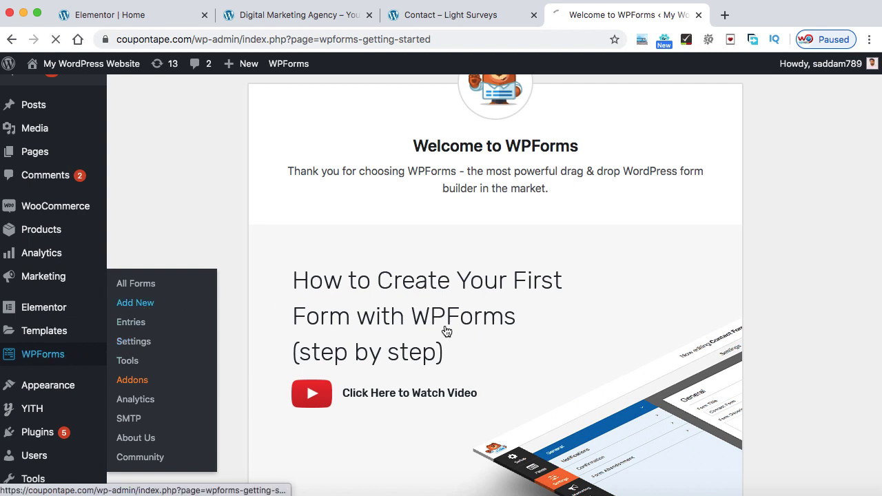
pyautogui.scroll(-5, 446, 331)
# Start a new WPForms form and enter 'Contact us form' as its name
pyautogui.click(397, 332)
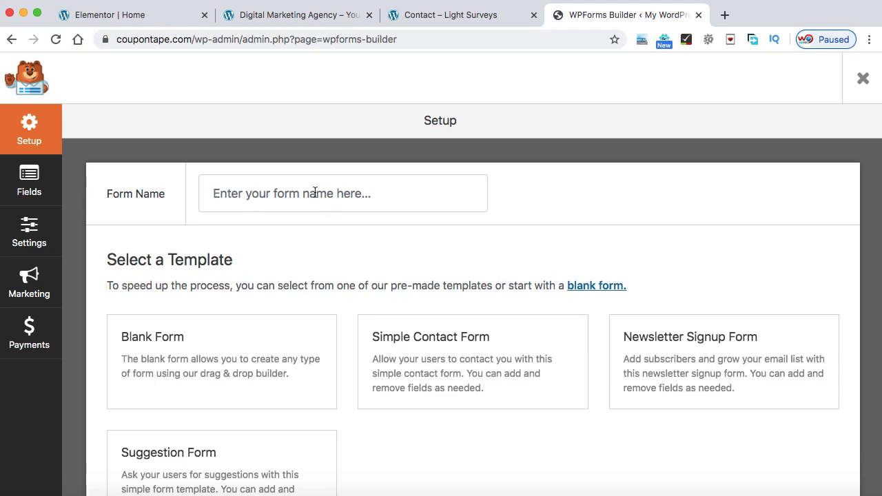
pyautogui.click(285, 193)
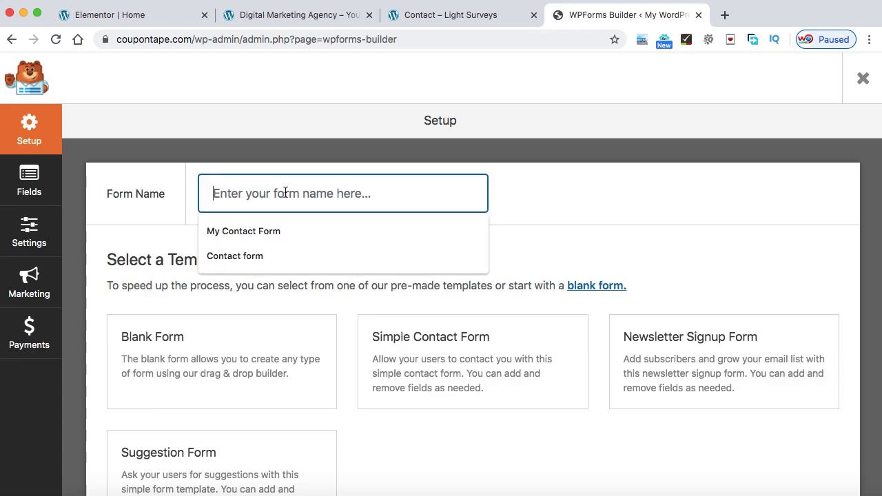
pyautogui.write('Contact us form')
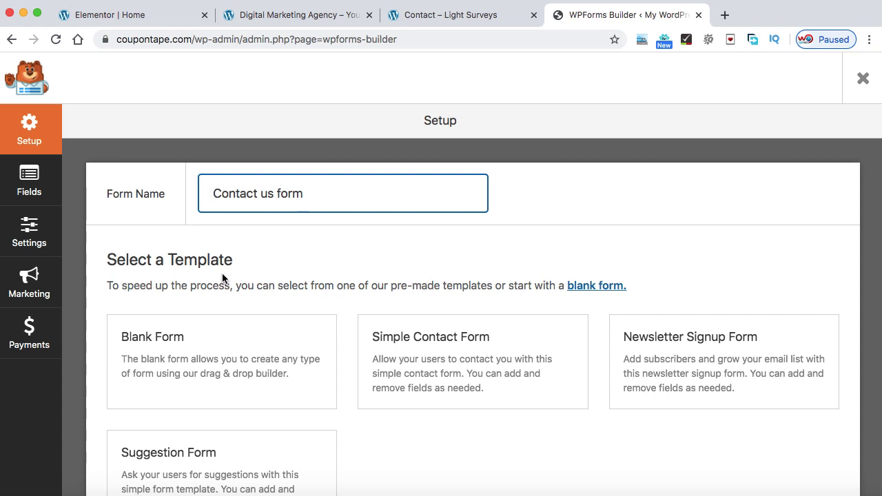
pyautogui.moveTo(154, 349)
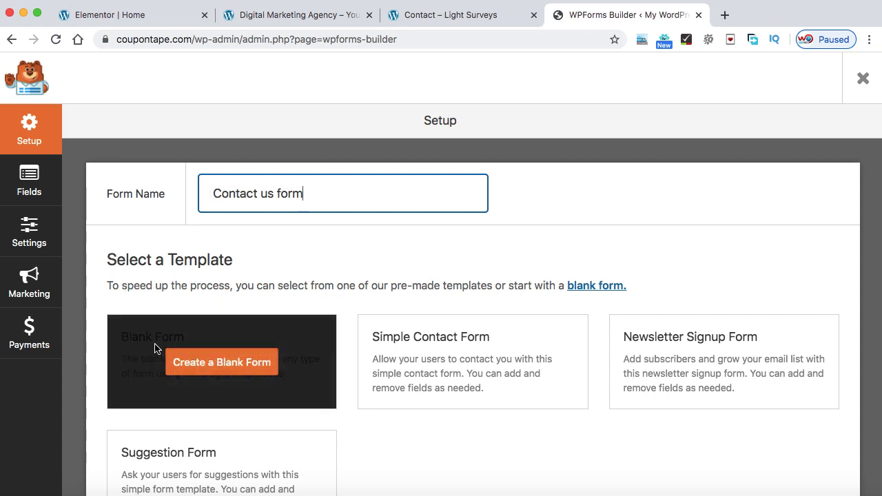
# Create a blank form and drag a Name field from Standard Fields onto it
pyautogui.click(219, 367)
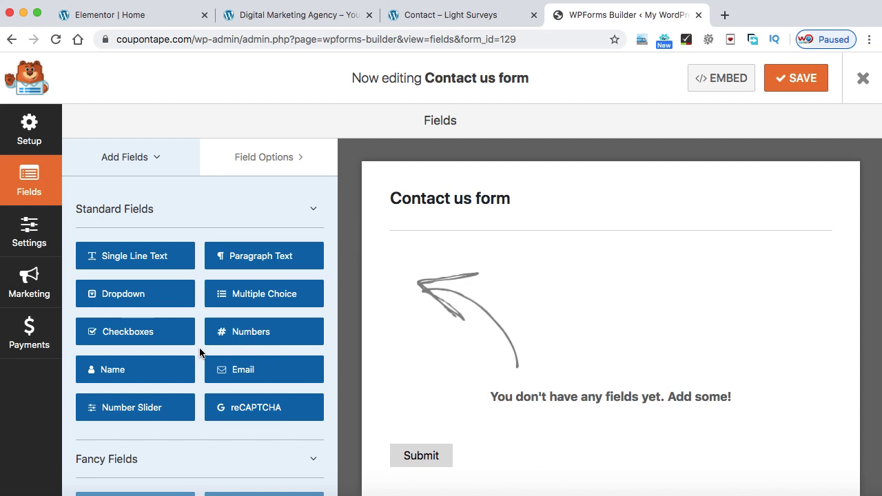
pyautogui.scroll(-5, 200, 353)
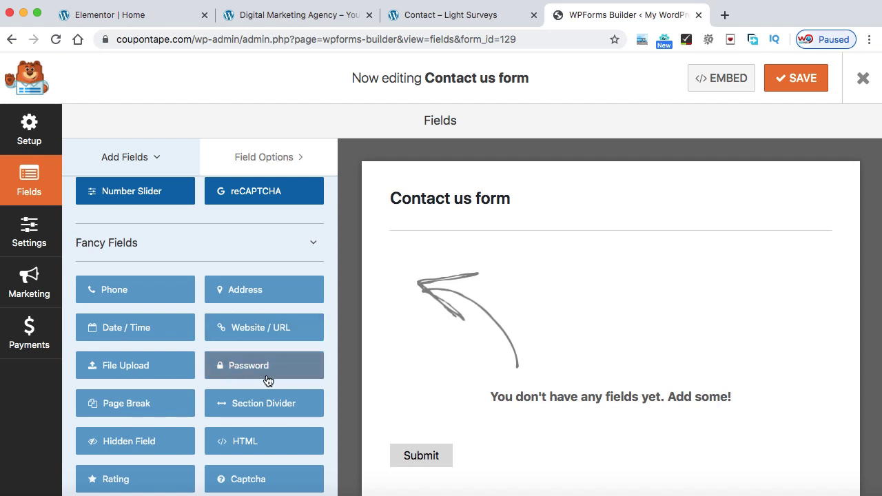
pyautogui.scroll(-2, 268, 379)
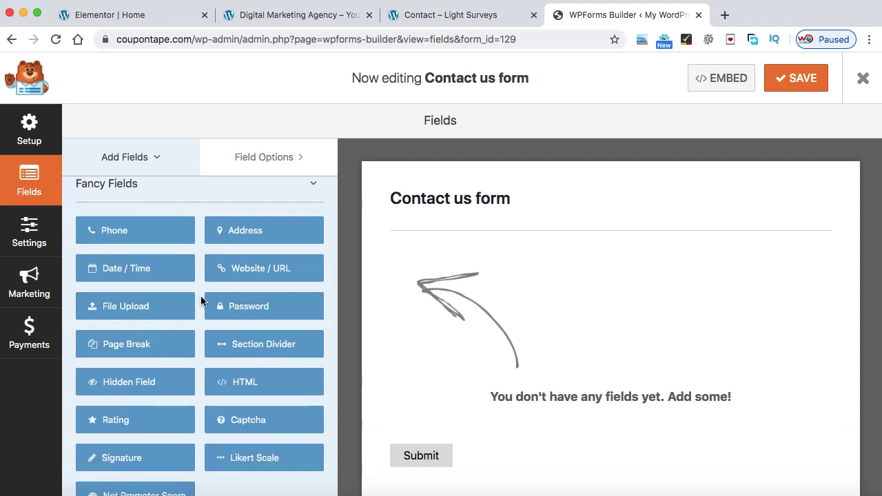
pyautogui.scroll(8, 200, 303)
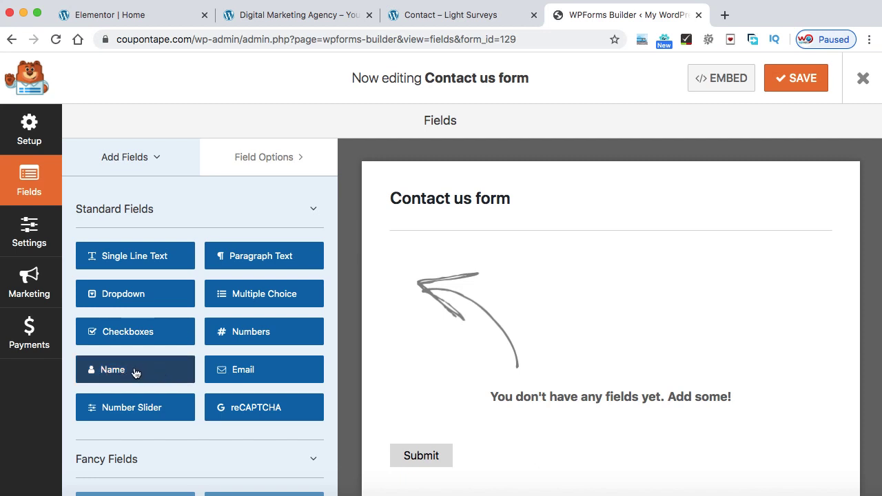
pyautogui.moveTo(135, 373); pyautogui.dragTo(465, 272)
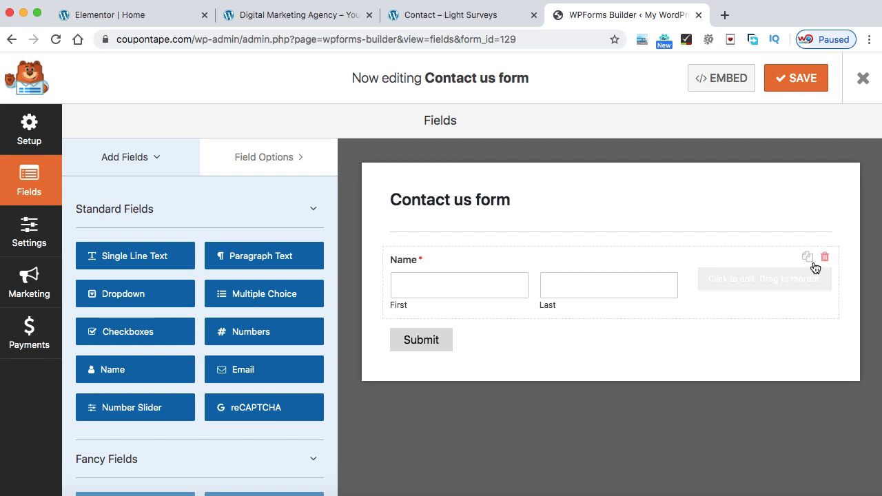
# Relabel the Name field 'Your Name', keep Format First Last, and toggle Required
pyautogui.click(755, 287)
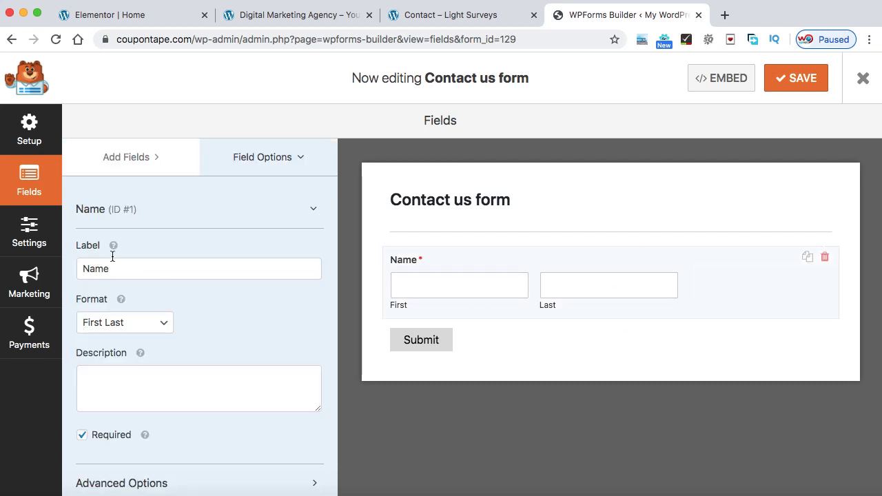
pyautogui.moveTo(122, 271); pyautogui.dragTo(85, 272)
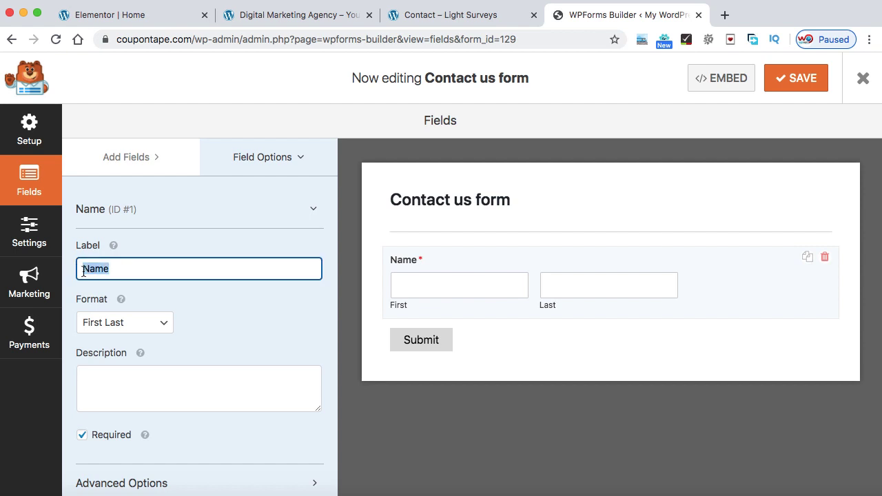
pyautogui.write('Your Name')
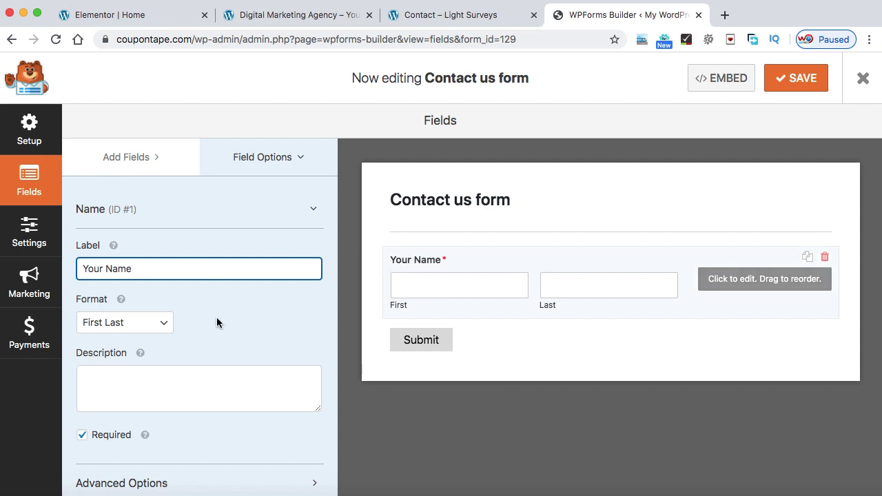
pyautogui.click(156, 324)
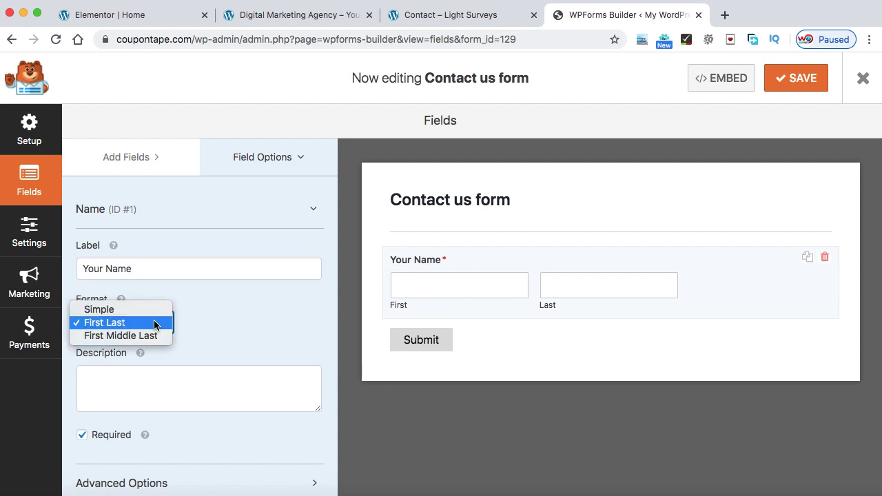
pyautogui.click(145, 335)
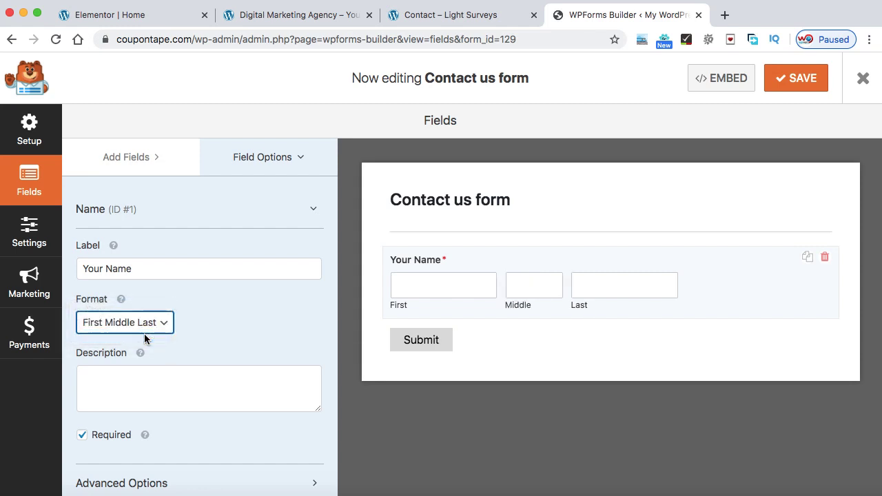
pyautogui.click(124, 322)
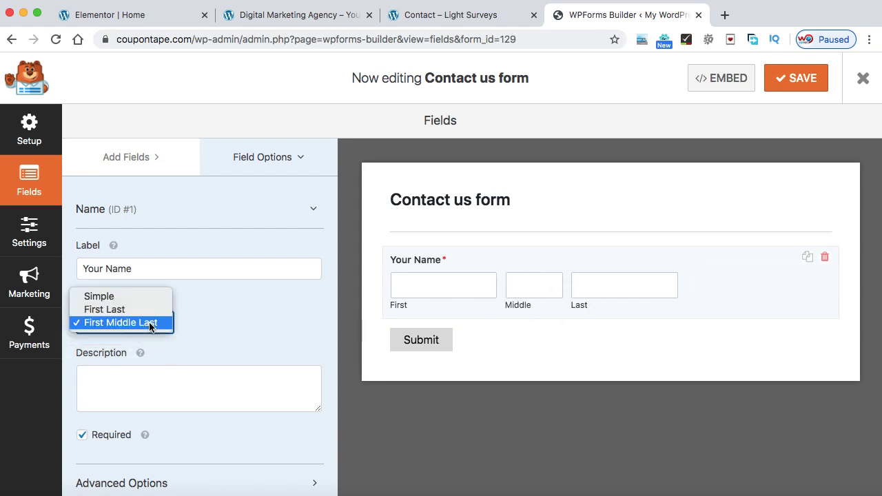
pyautogui.click(117, 310)
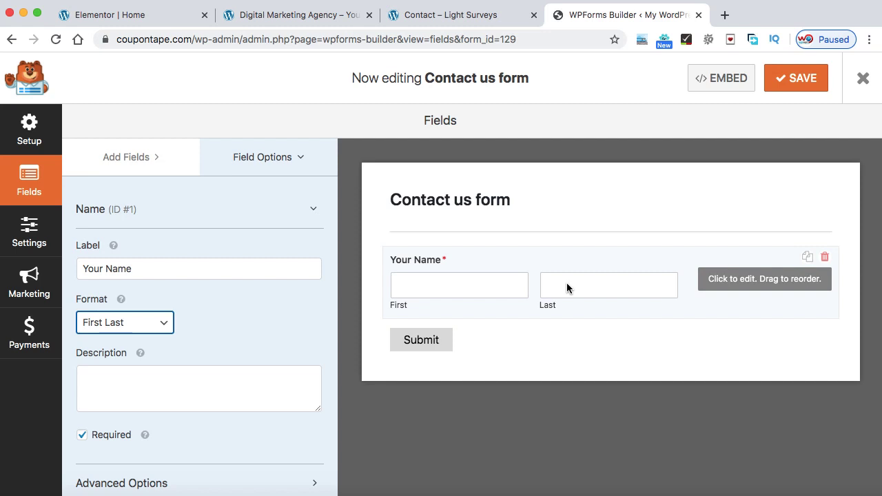
pyautogui.click(81, 438)
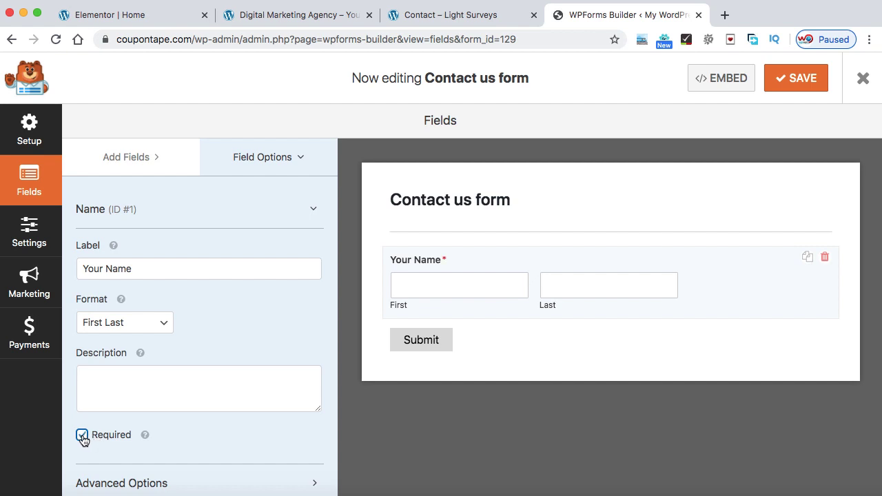
# Set the Name field's size to Large in its Advanced Options
pyautogui.click(313, 216)
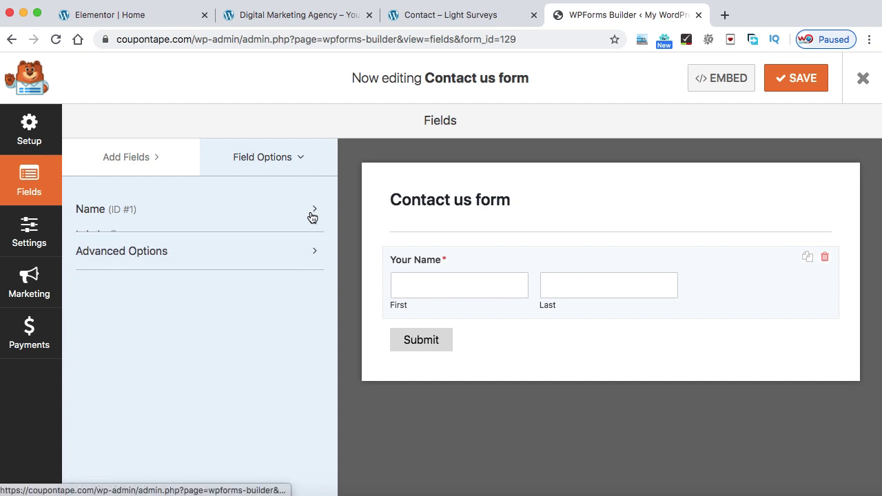
pyautogui.click(204, 255)
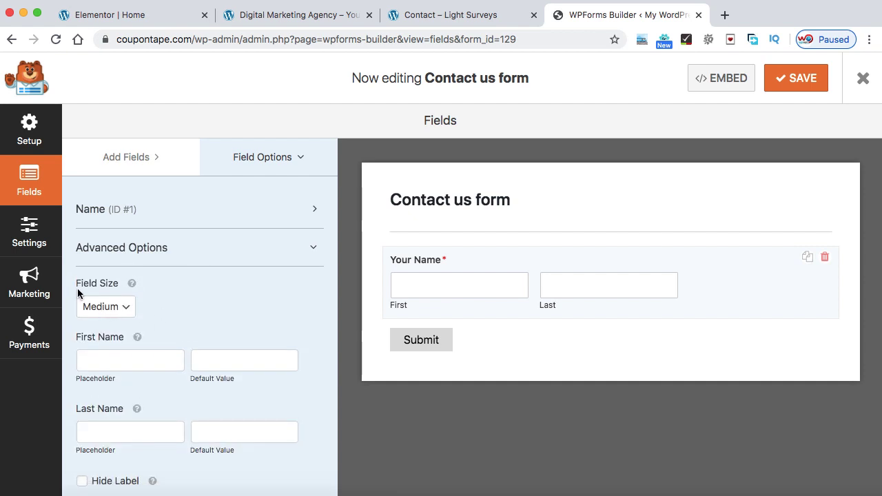
pyautogui.click(127, 308)
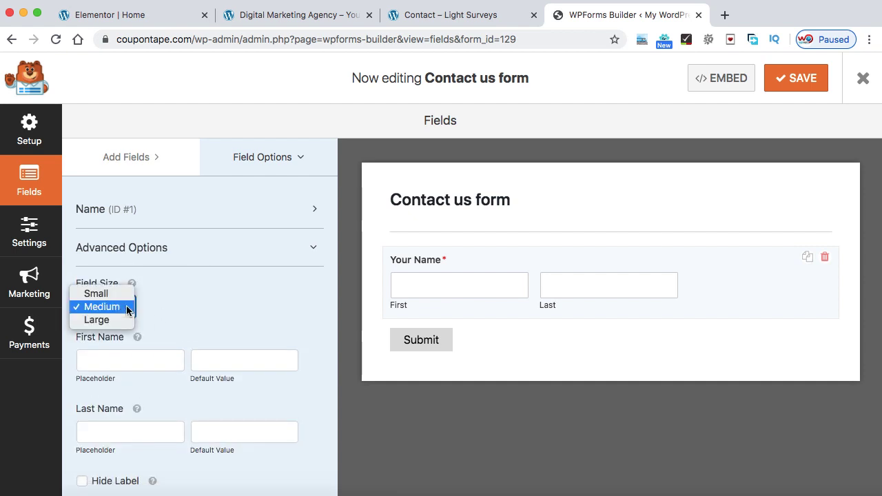
pyautogui.click(97, 294)
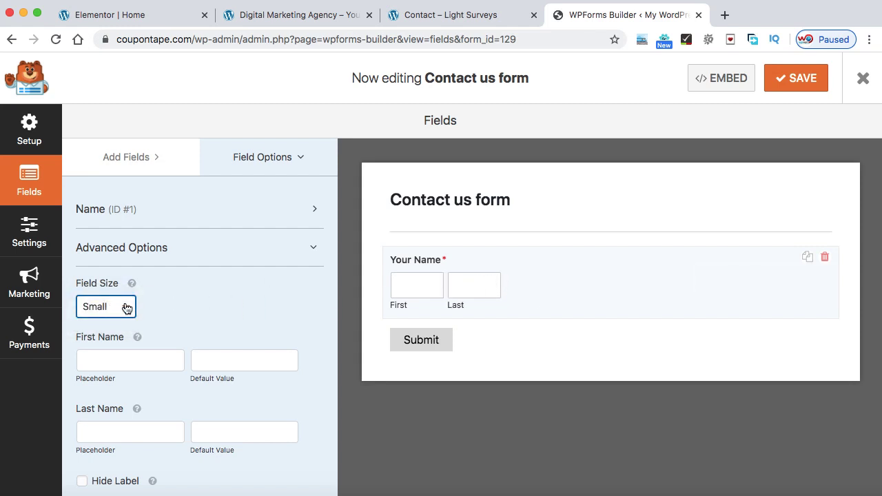
pyautogui.click(124, 308)
pyautogui.click(120, 333)
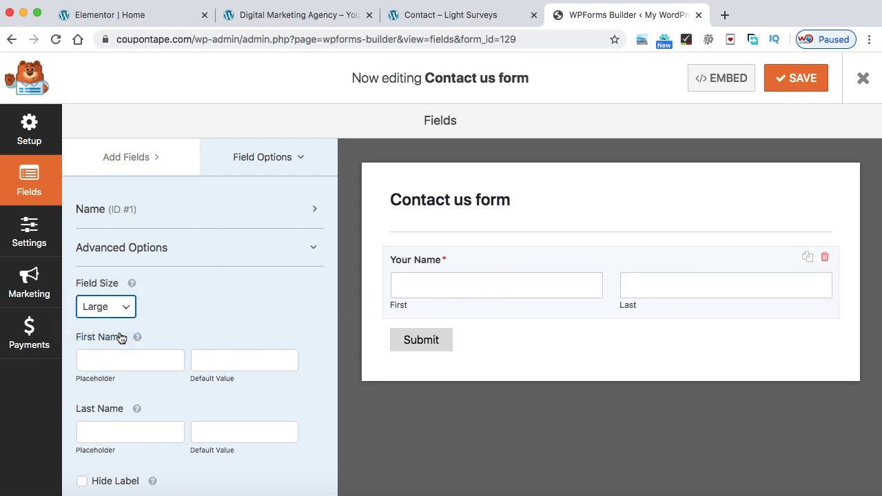
# Add 'First Name' and 'Last Name' placeholders and hide the label and sub-labels
pyautogui.scroll(-2, 166, 301)
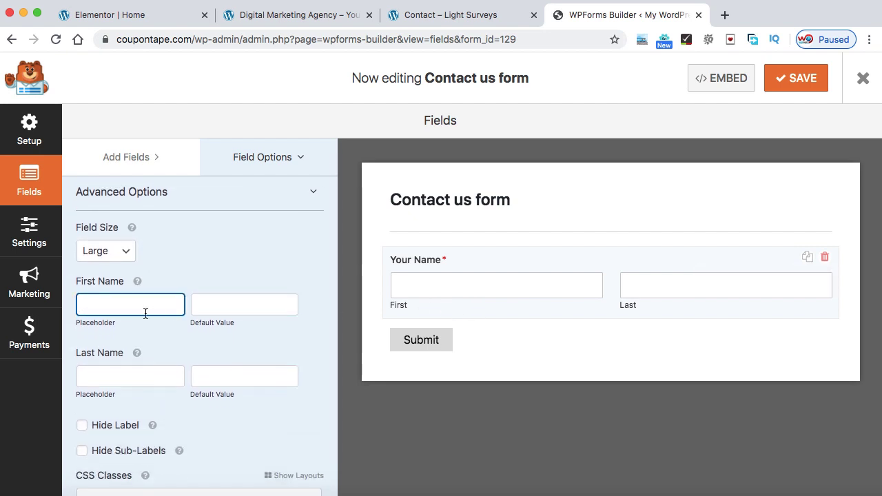
pyautogui.write('First ')
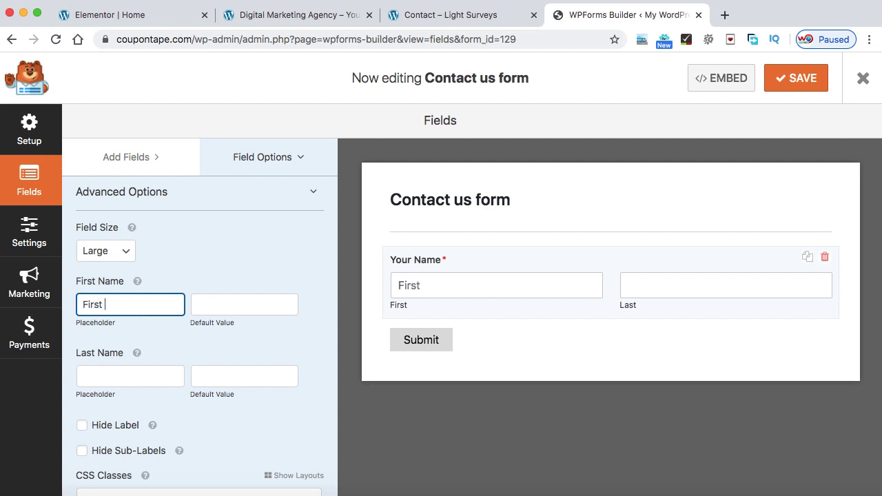
pyautogui.write('Nmme')
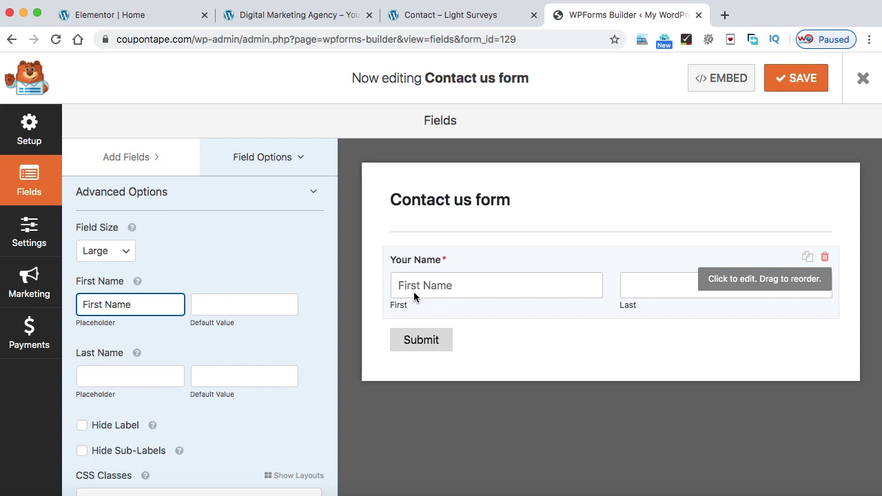
pyautogui.click(102, 375)
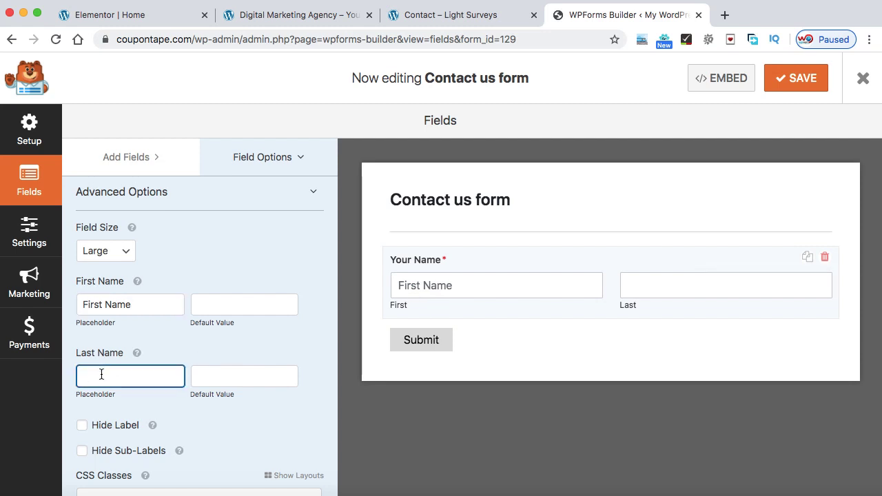
pyautogui.write('Last Name')
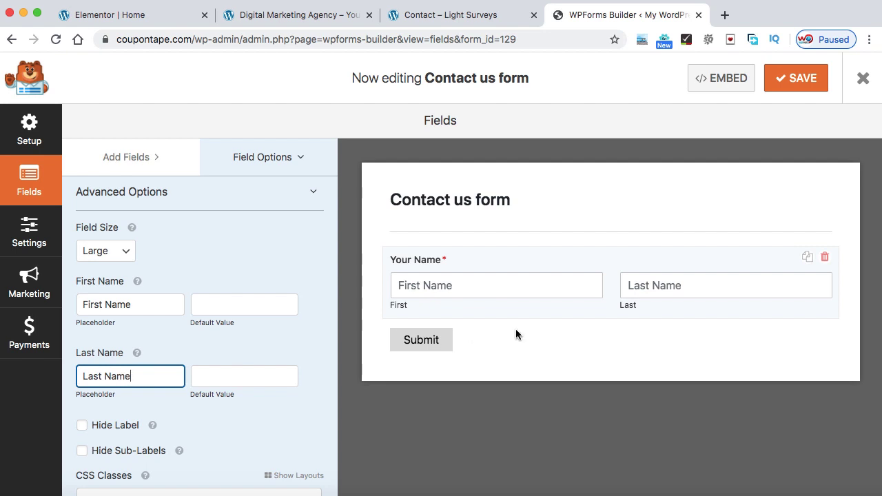
pyautogui.scroll(-1, 156, 402)
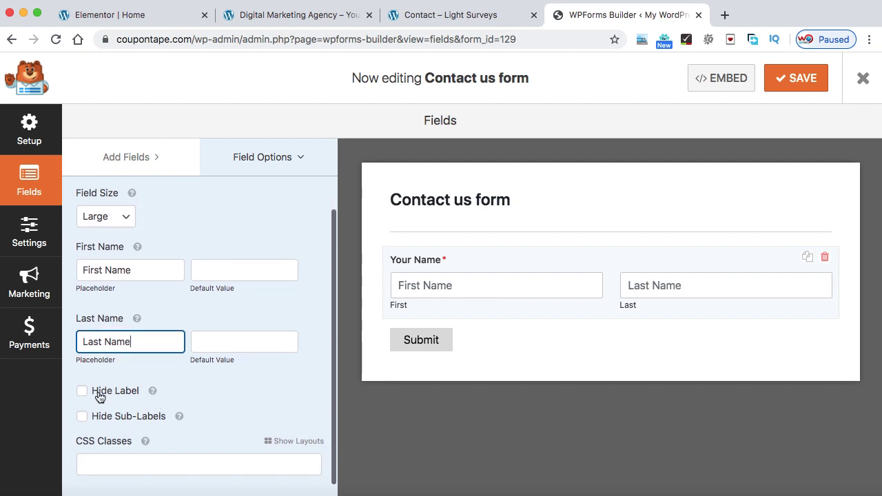
pyautogui.click(83, 397)
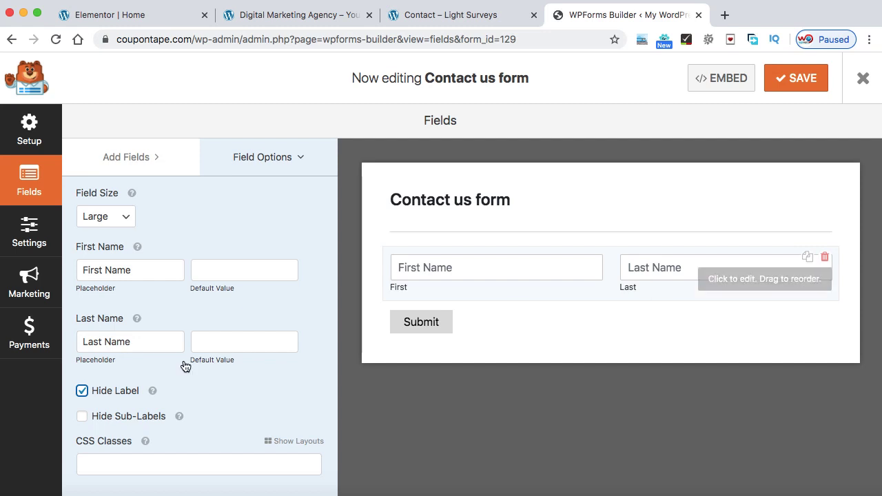
pyautogui.click(82, 416)
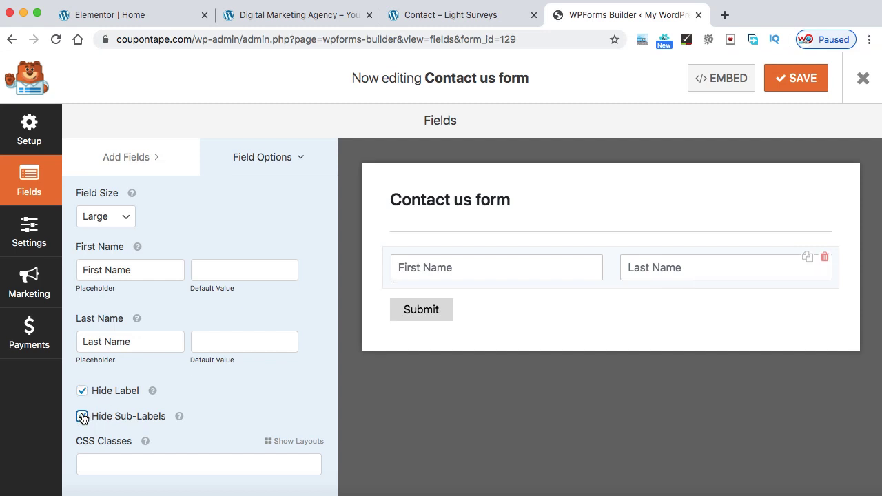
# Add an Email field below the name fields
pyautogui.scroll(2, 280, 252)
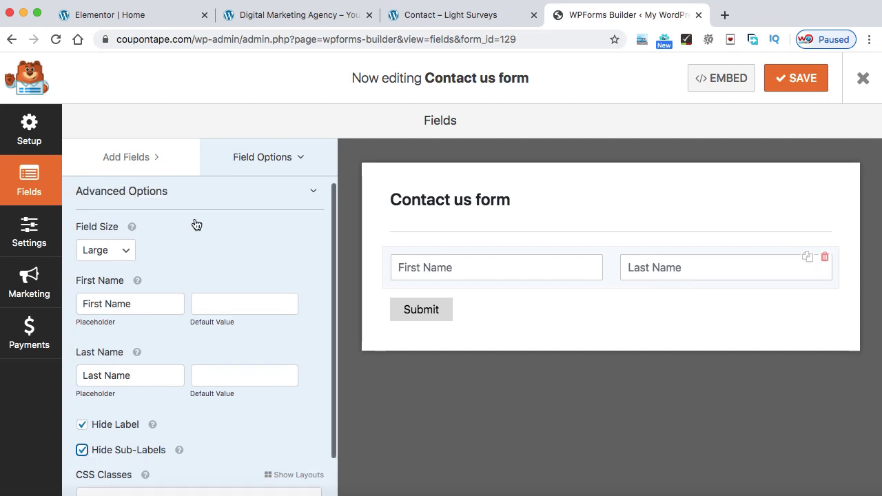
pyautogui.click(134, 164)
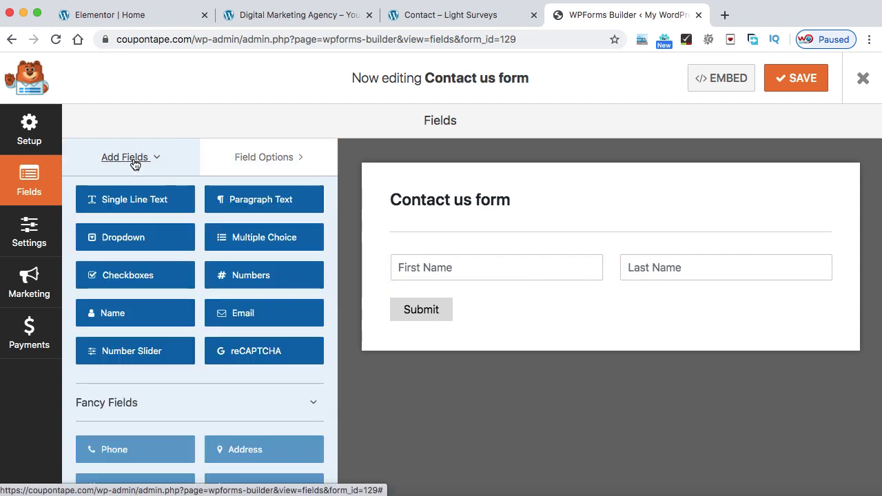
pyautogui.scroll(2, 195, 221)
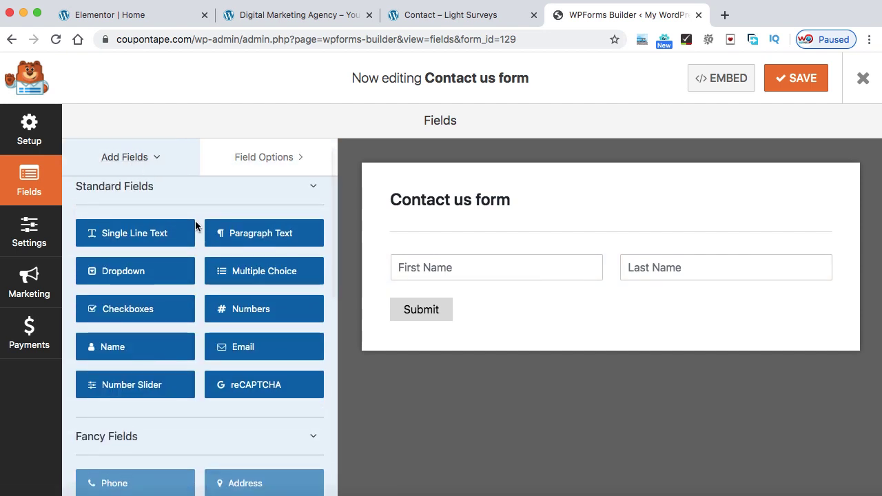
pyautogui.click(464, 15)
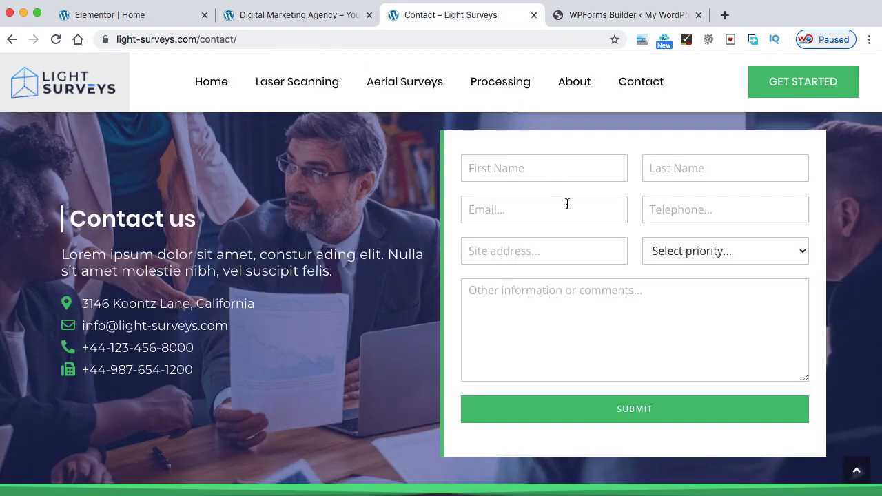
pyautogui.click(572, 15)
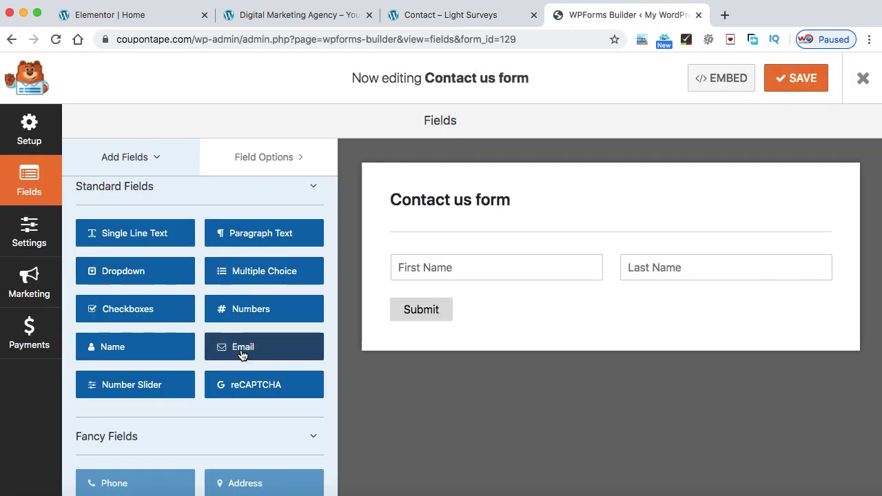
pyautogui.moveTo(250, 358); pyautogui.dragTo(433, 305)
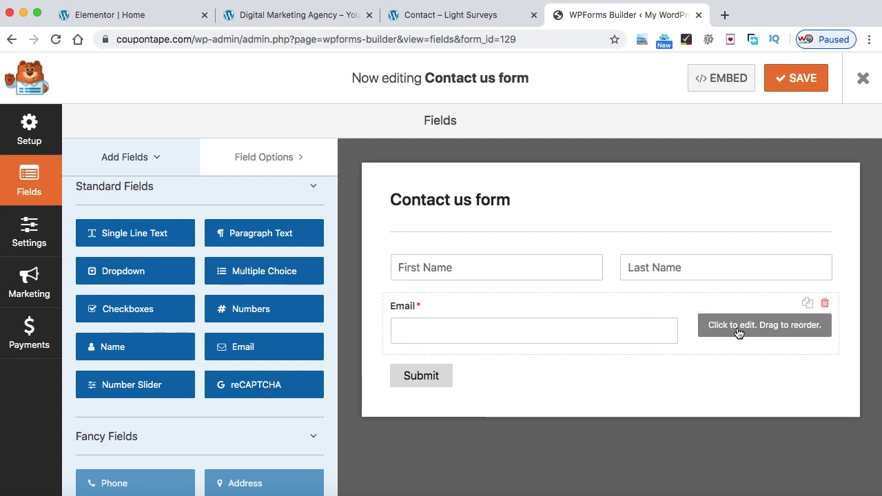
pyautogui.click(737, 332)
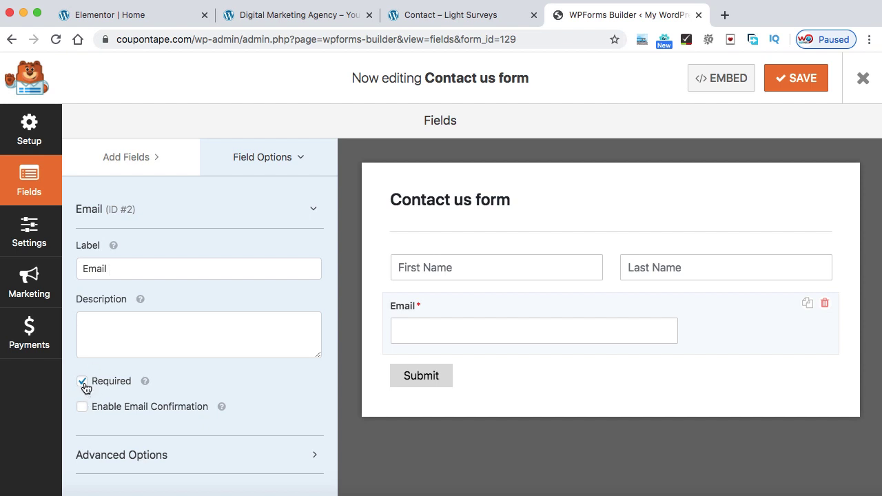
# Make the Email field Large with an 'Email...' placeholder and a hidden label
pyautogui.click(315, 215)
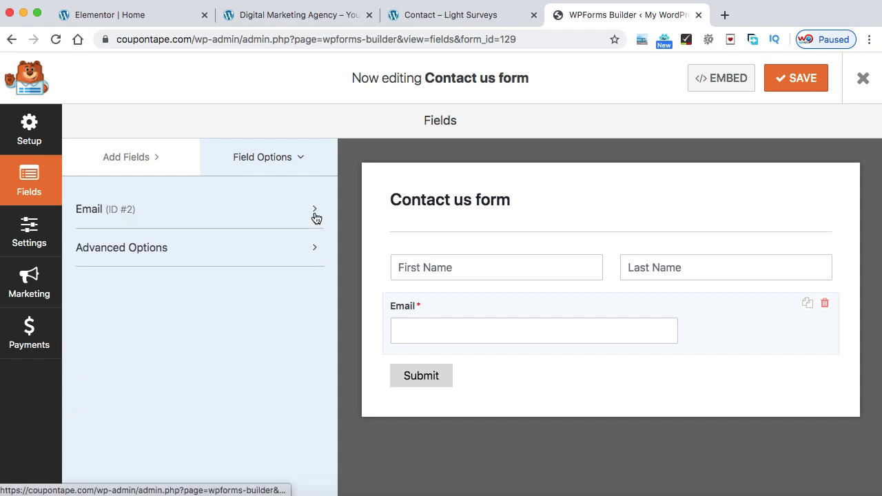
pyautogui.click(233, 246)
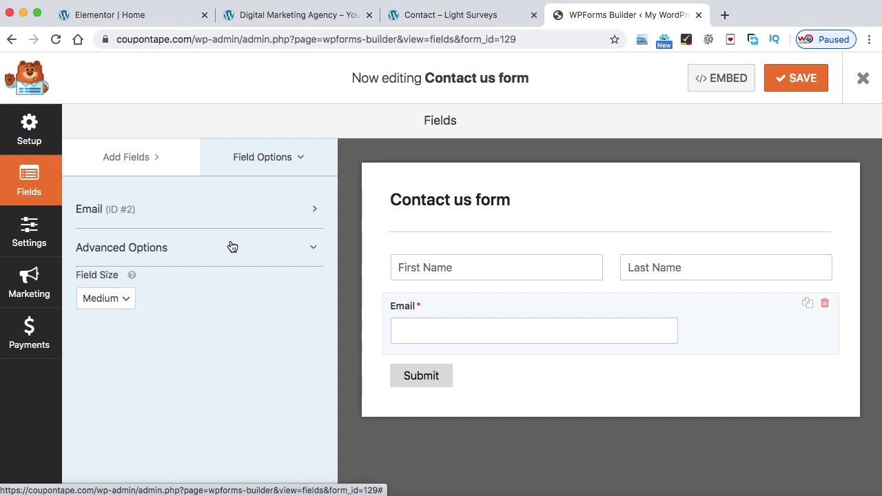
pyautogui.click(122, 307)
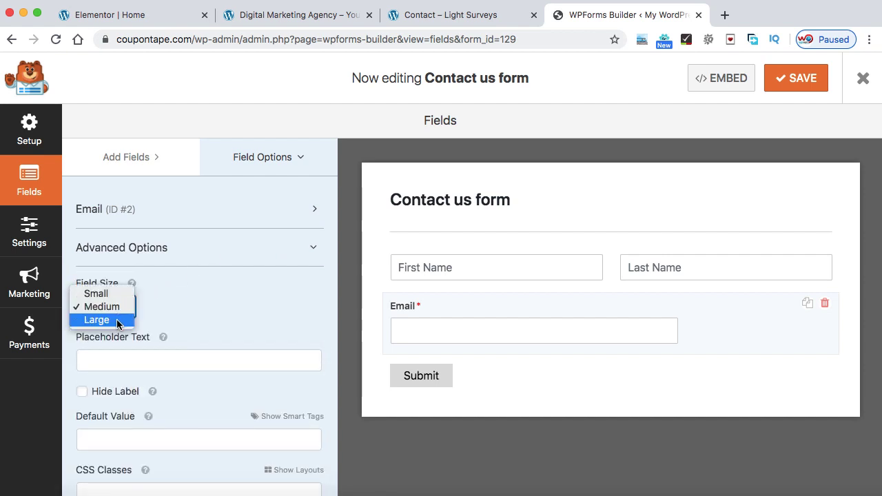
pyautogui.click(97, 320)
pyautogui.click(119, 359)
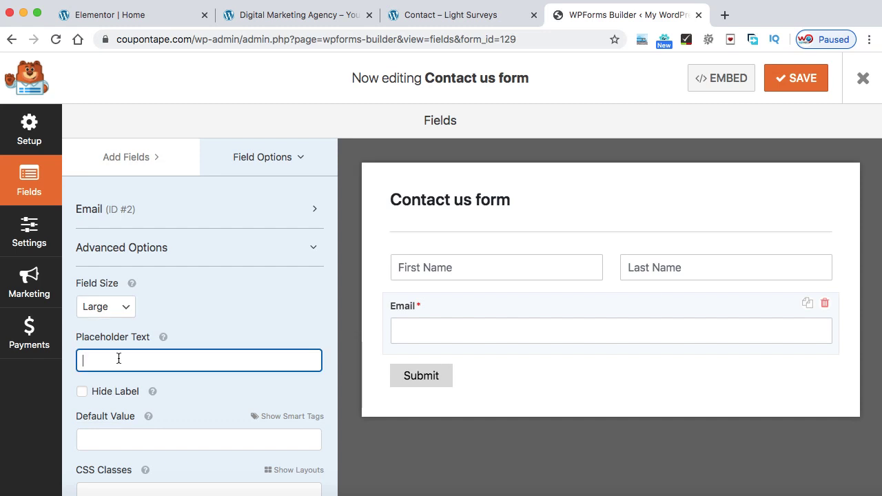
pyautogui.write('Email...')
pyautogui.click(82, 394)
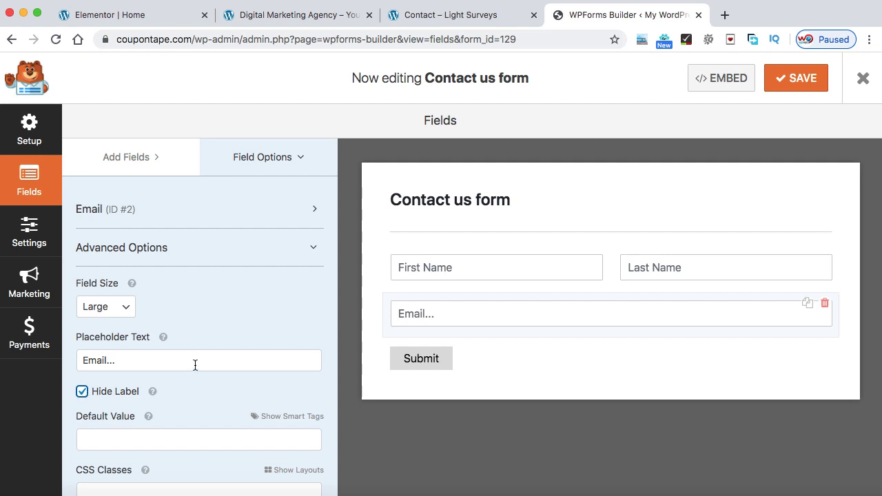
pyautogui.click(130, 164)
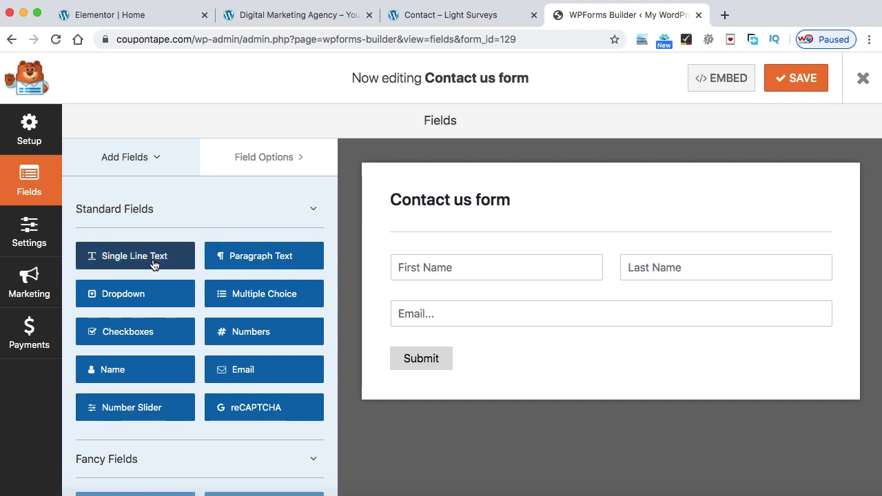
# Add a Single Line Text field below Email and label it 'Phone number'
pyautogui.scroll(-4, 189, 384)
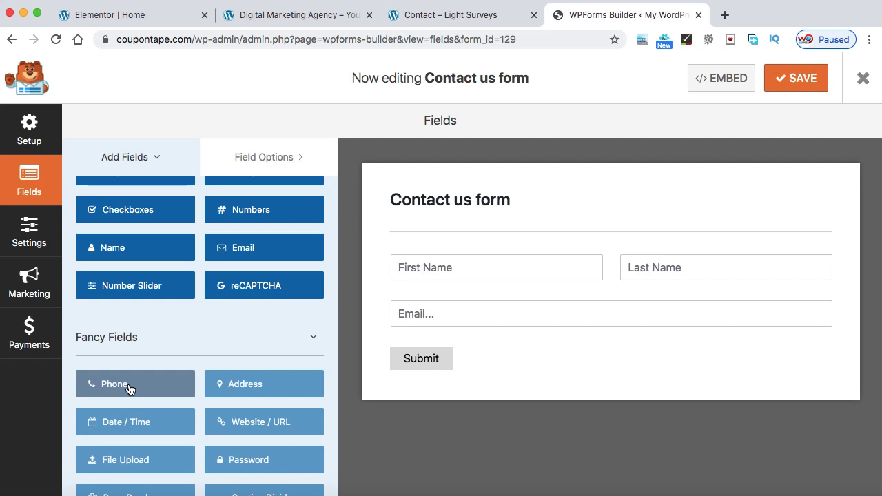
pyautogui.scroll(4, 128, 388)
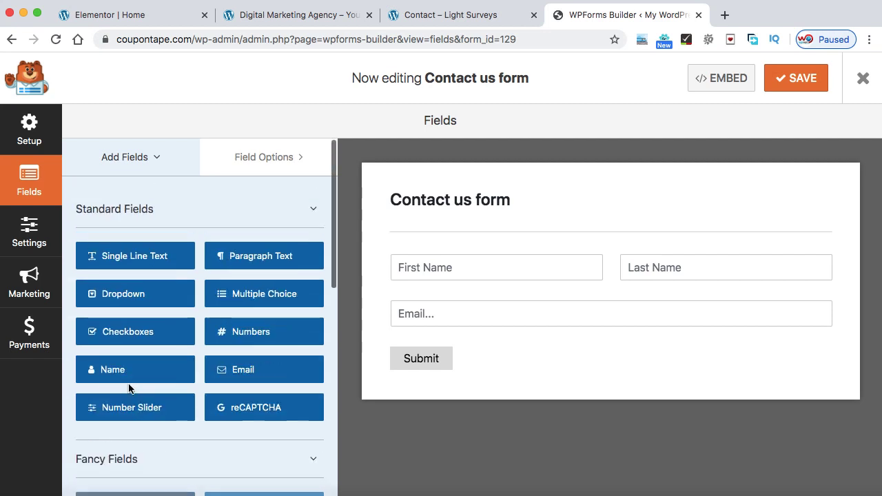
pyautogui.click(137, 260)
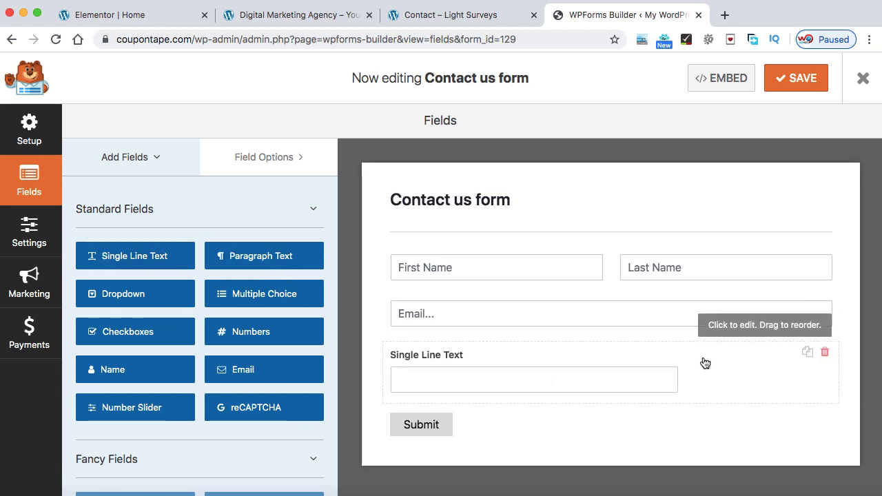
pyautogui.click(743, 378)
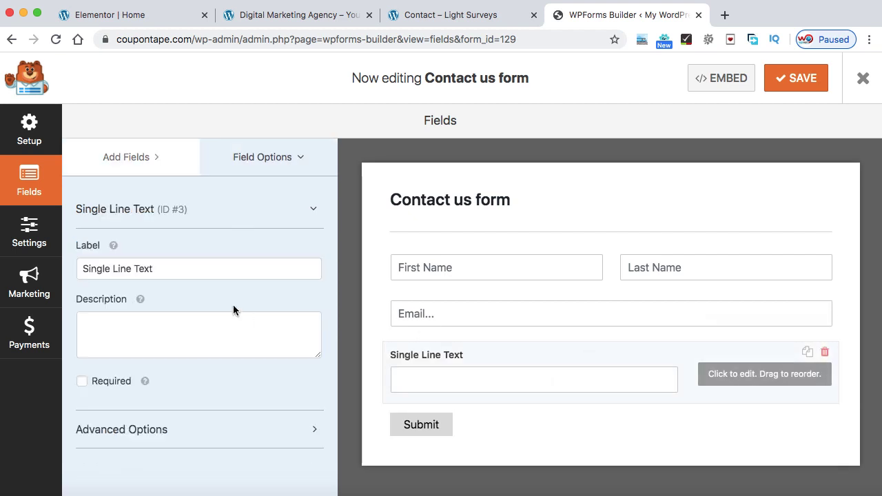
pyautogui.moveTo(153, 268); pyautogui.dragTo(77, 265)
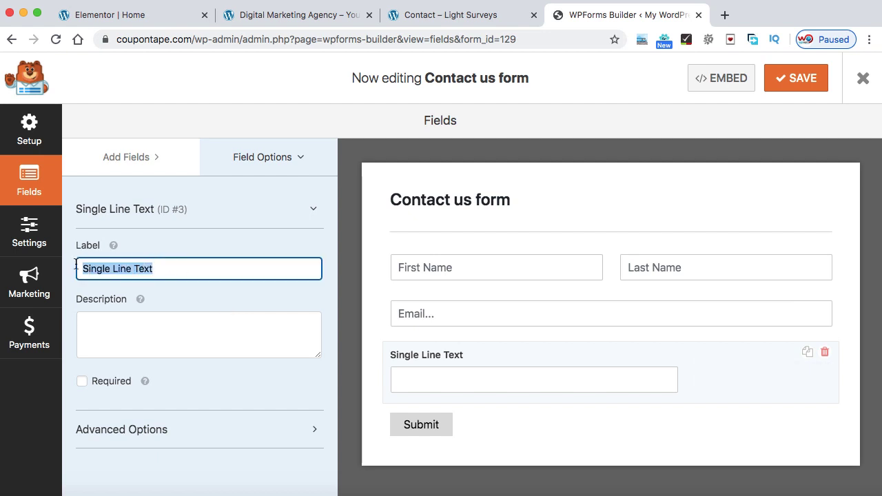
pyautogui.write('Phone num')
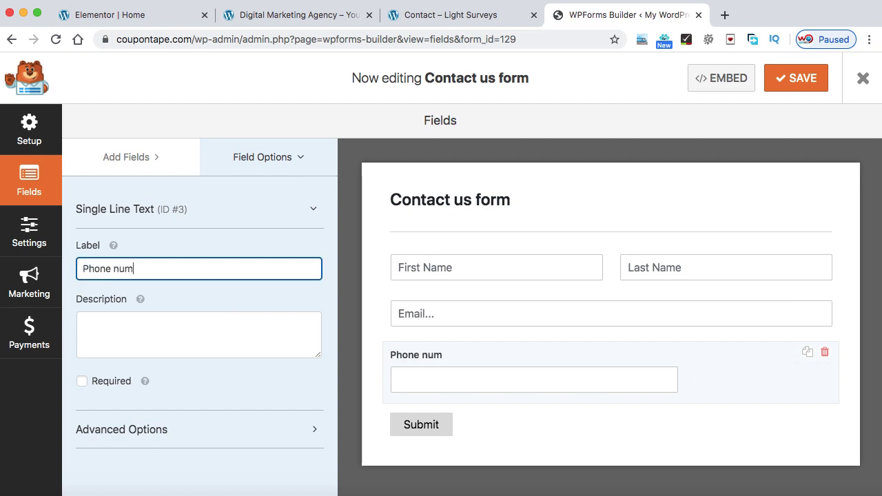
pyautogui.write('ber')
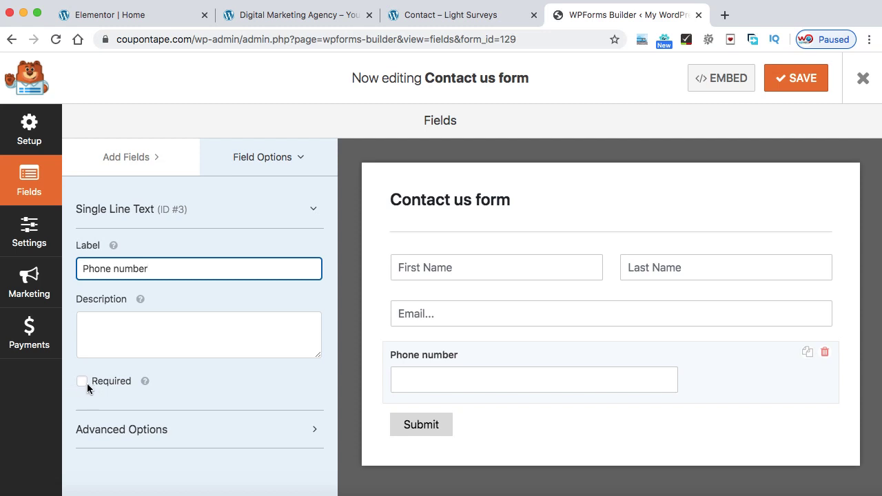
# Set the phone field to Large with a 'Phone Number' placeholder and hidden label
pyautogui.click(311, 218)
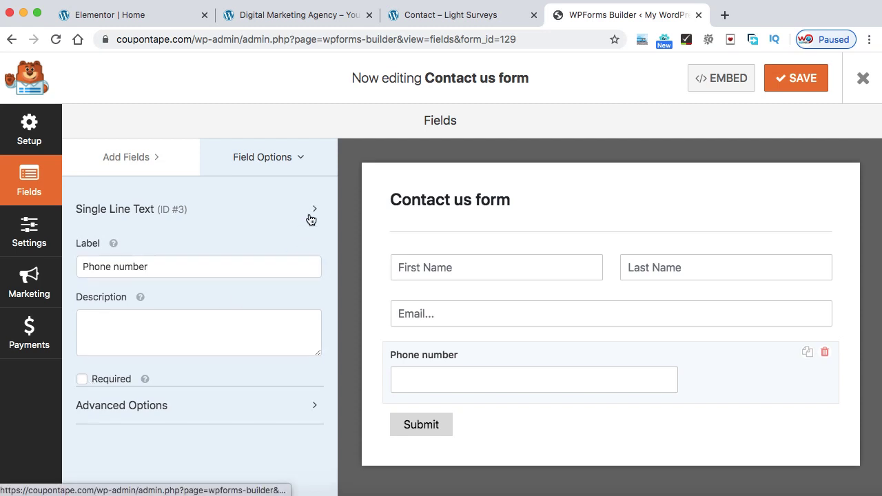
pyautogui.click(267, 243)
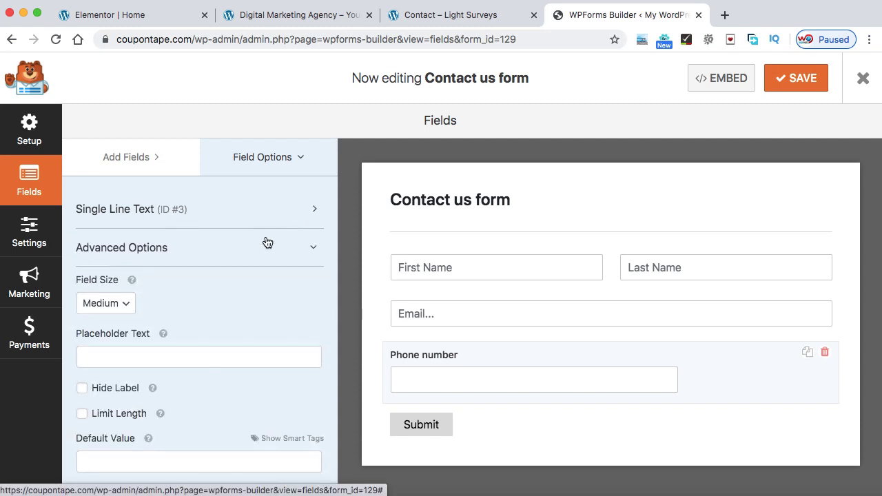
pyautogui.click(122, 308)
pyautogui.click(117, 320)
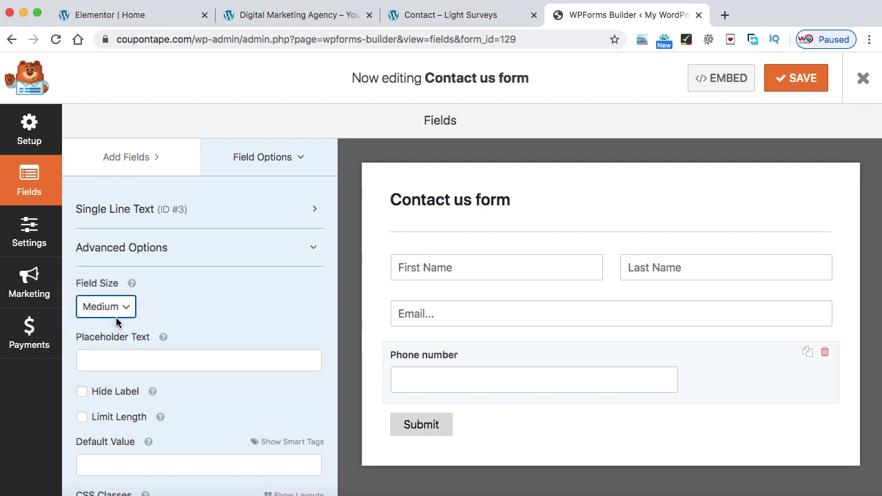
pyautogui.click(111, 361)
pyautogui.write('Phone Number')
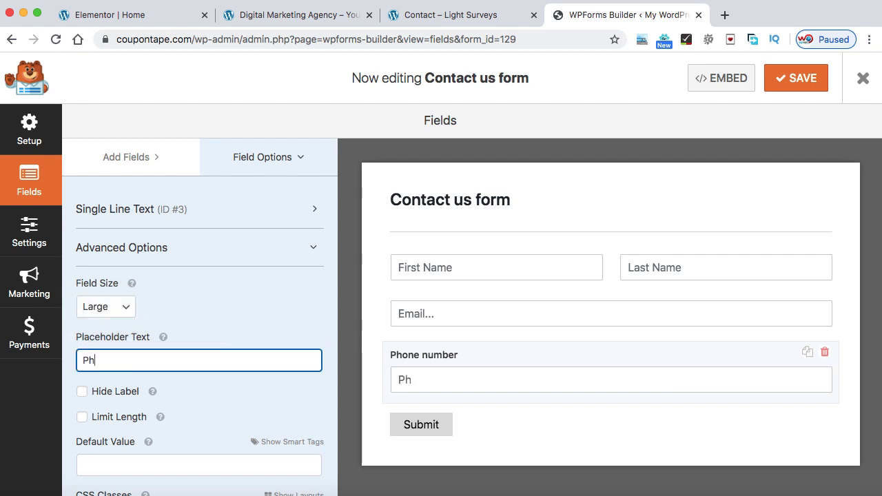
pyautogui.click(82, 392)
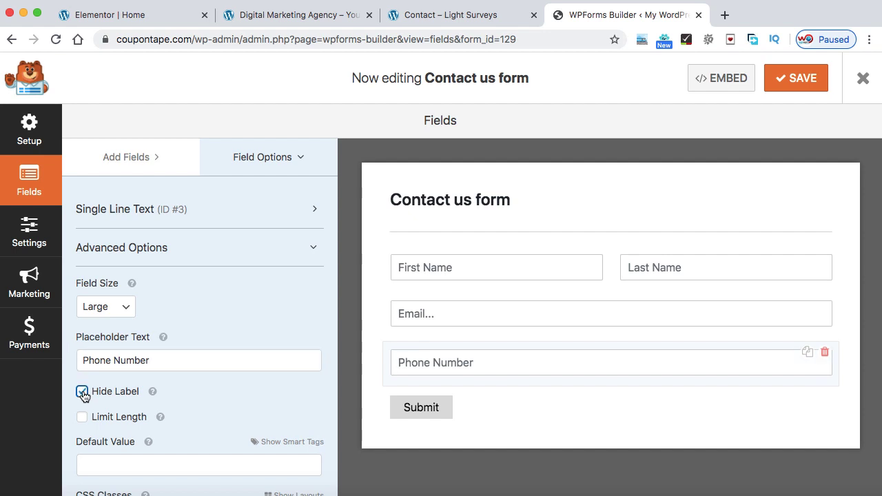
pyautogui.click(304, 257)
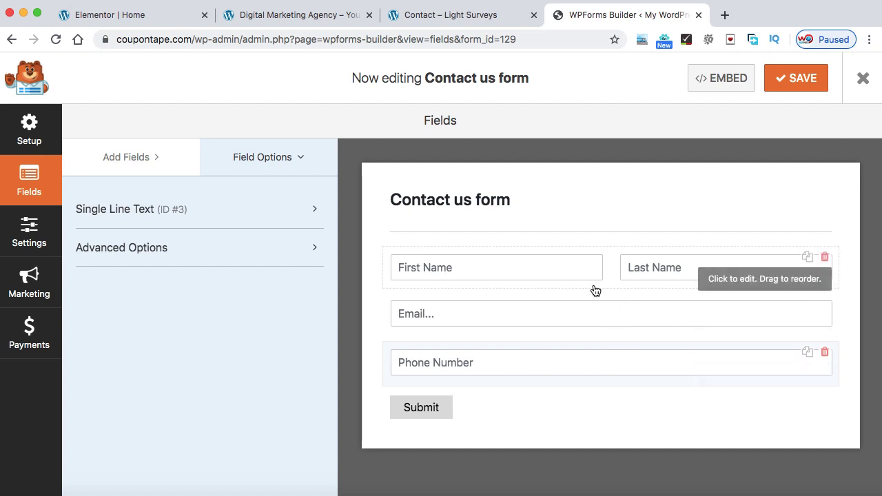
# Check the Light Surveys contact page, then return to the builder's Add Fields list
pyautogui.click(452, 16)
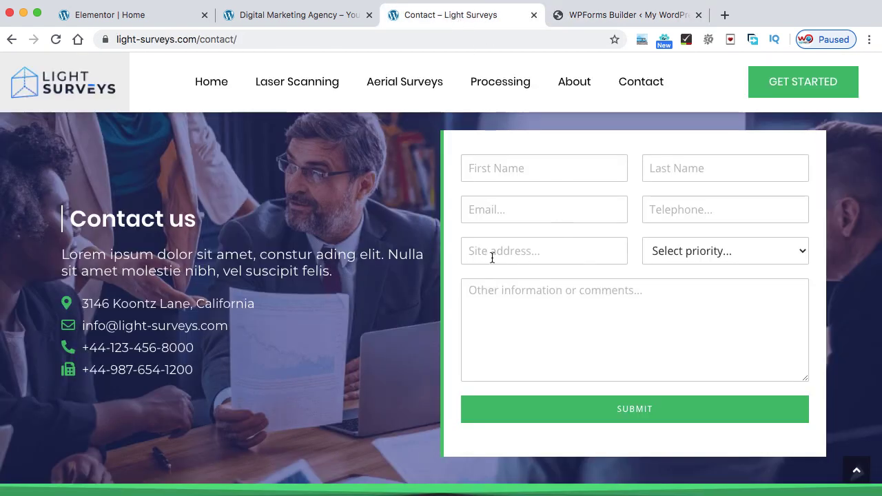
pyautogui.click(604, 17)
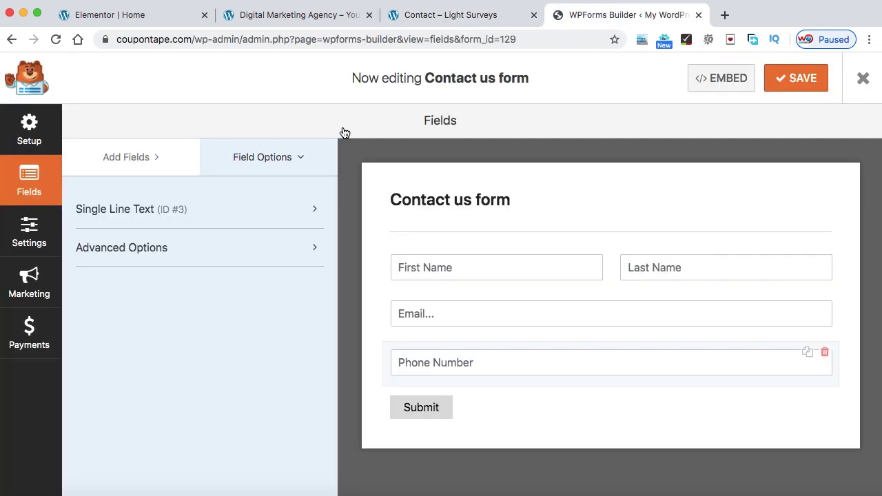
pyautogui.click(144, 159)
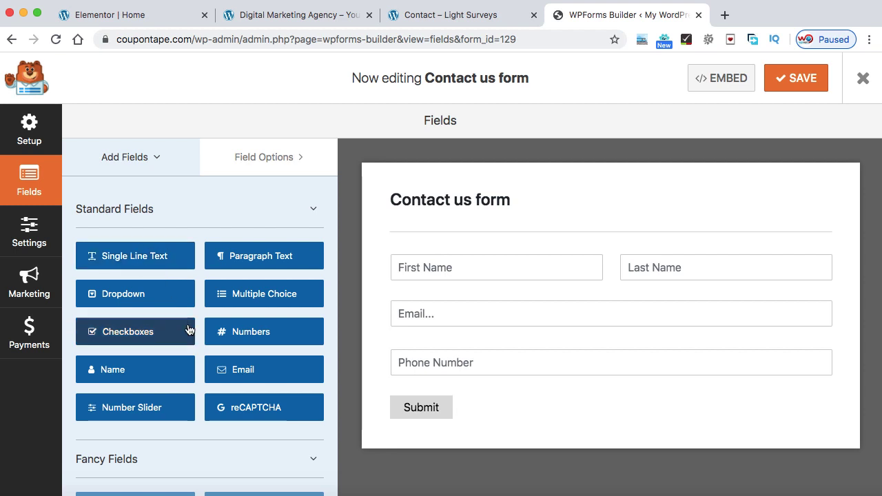
pyautogui.scroll(-5, 187, 328)
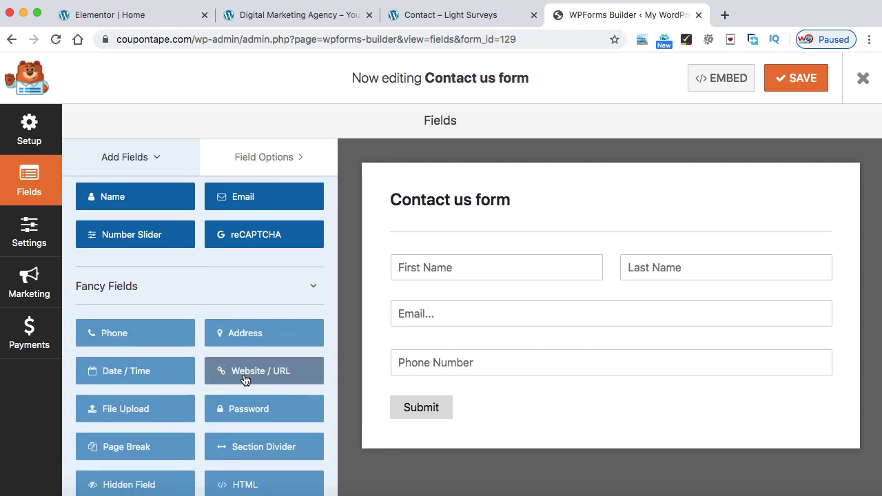
pyautogui.scroll(5, 245, 376)
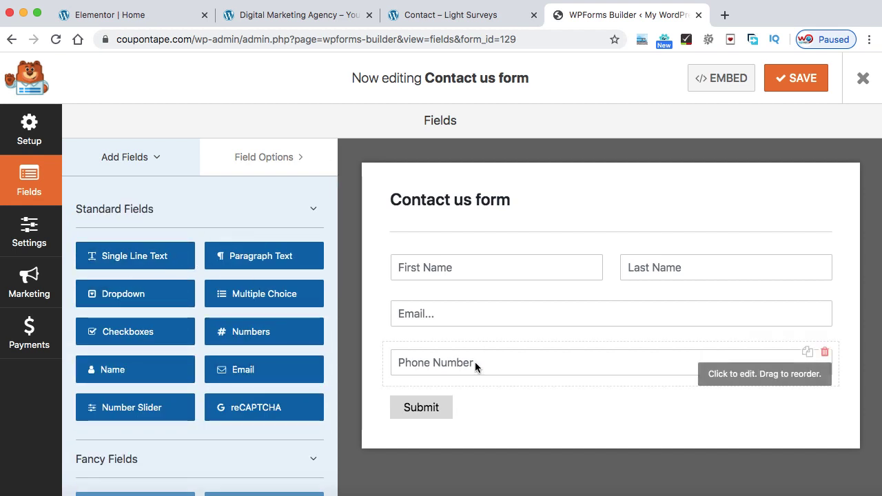
# Duplicate the Phone Number field and relabel the copy 'Site Address'
pyautogui.click(808, 353)
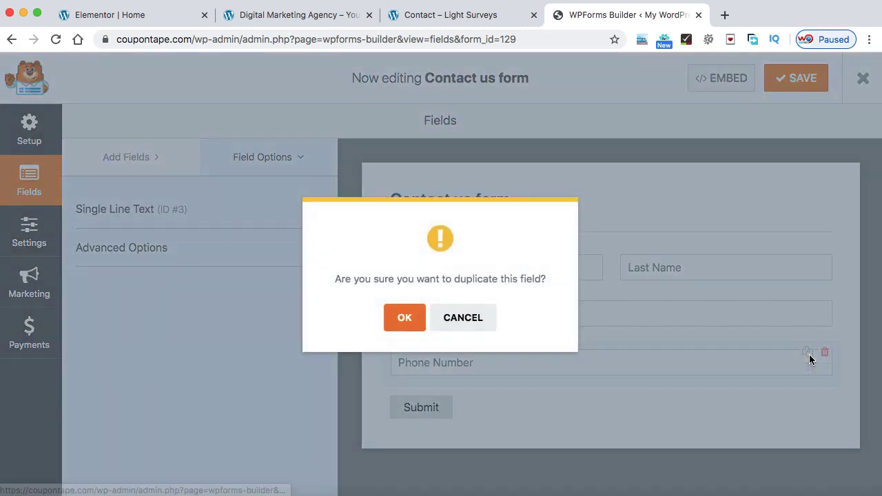
pyautogui.click(396, 319)
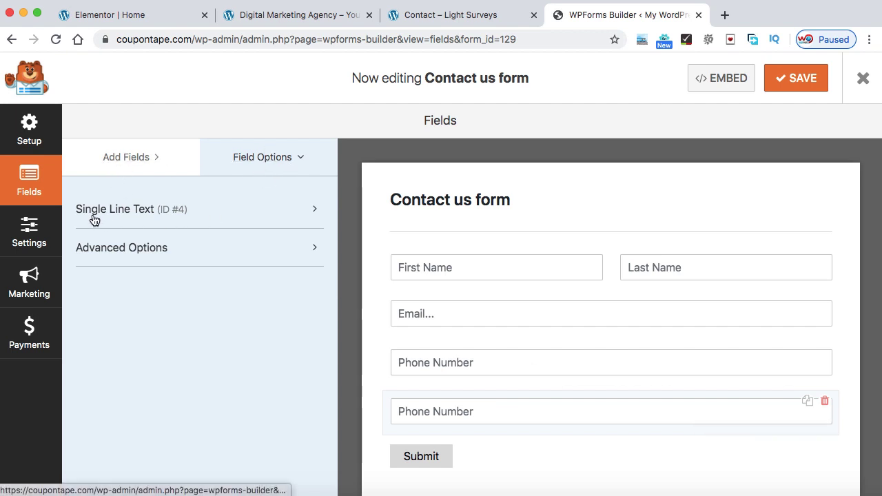
pyautogui.click(222, 210)
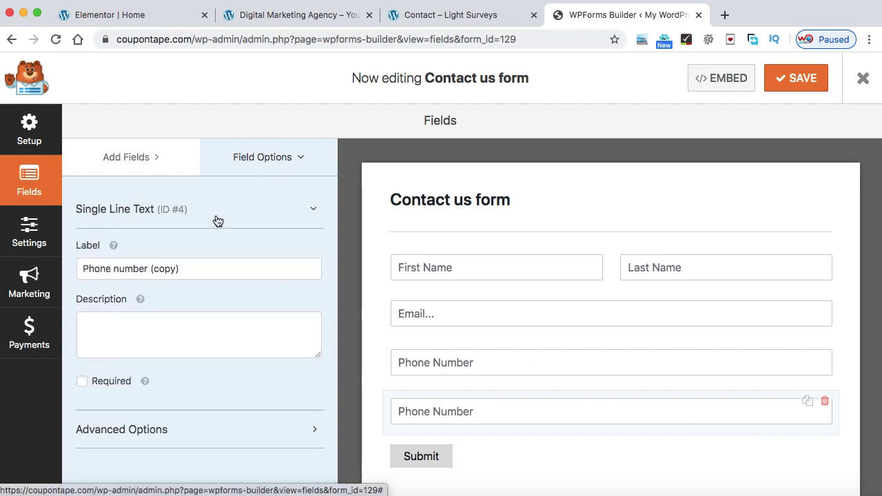
pyautogui.click(185, 267)
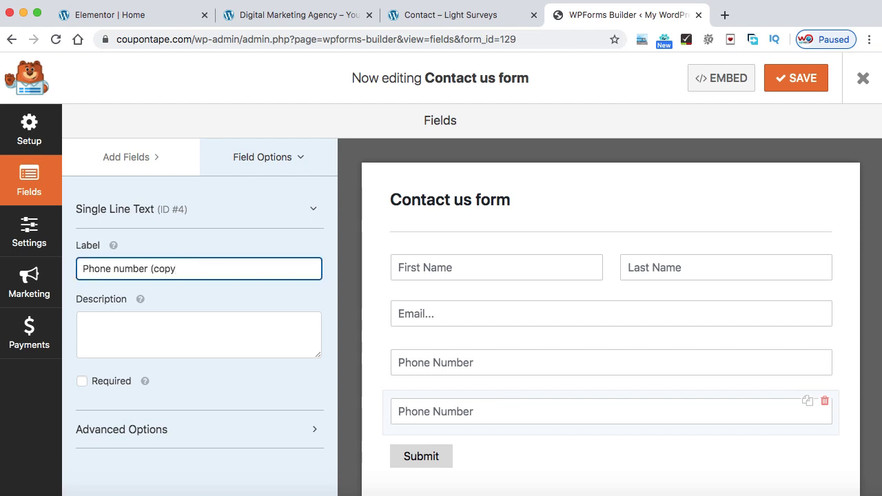
pyautogui.press('BackSpace')
pyautogui.press('BackSpace')
pyautogui.press('BackSpace')
pyautogui.press('BackSpace')
pyautogui.press('BackSpace')
pyautogui.press('BackSpace')
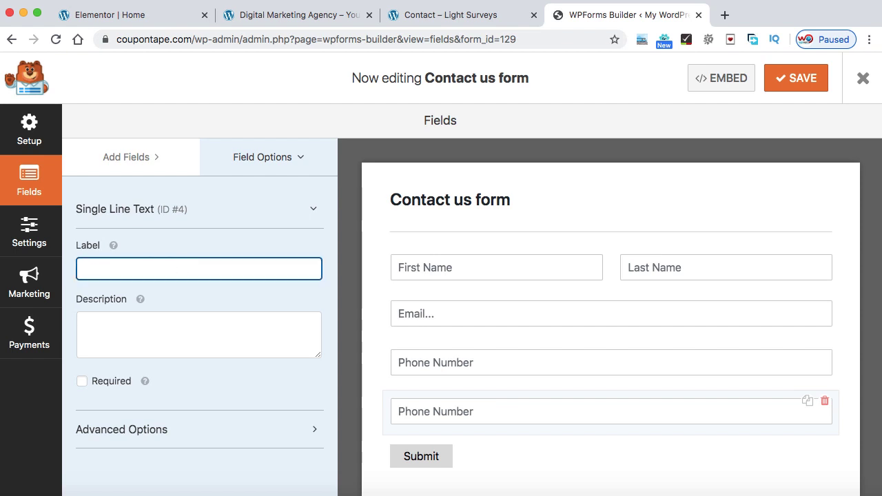
pyautogui.write('Site Address')
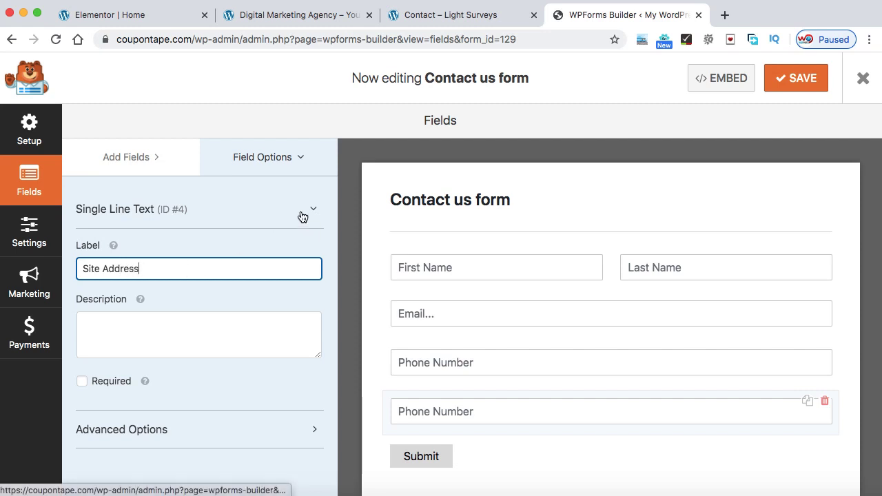
pyautogui.click(301, 215)
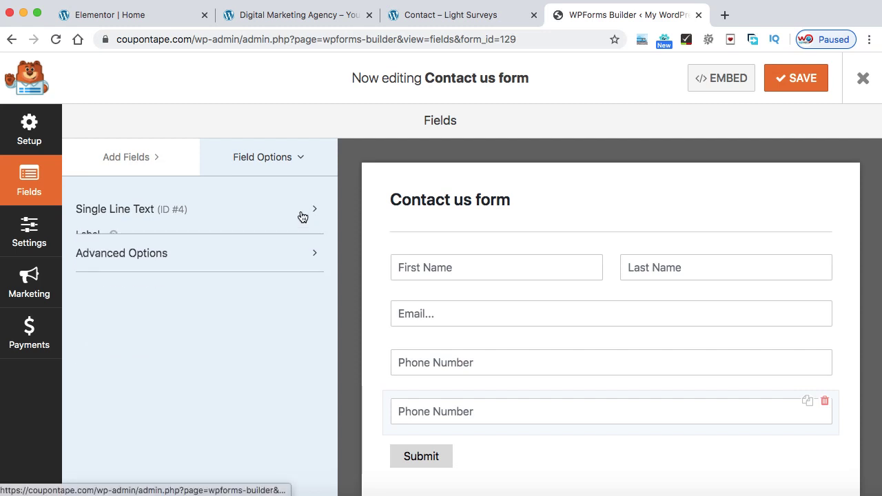
# Replace the copied field's placeholder with 'Site Address...'
pyautogui.click(293, 253)
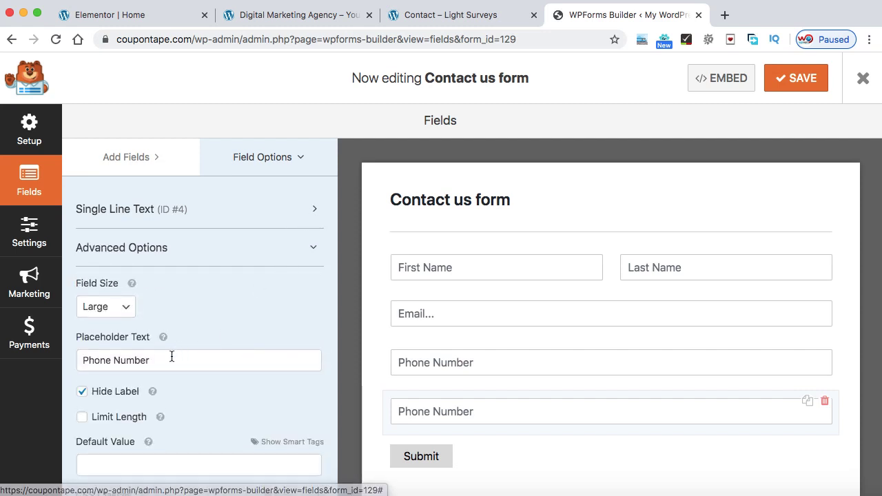
pyautogui.moveTo(171, 356); pyautogui.dragTo(78, 360)
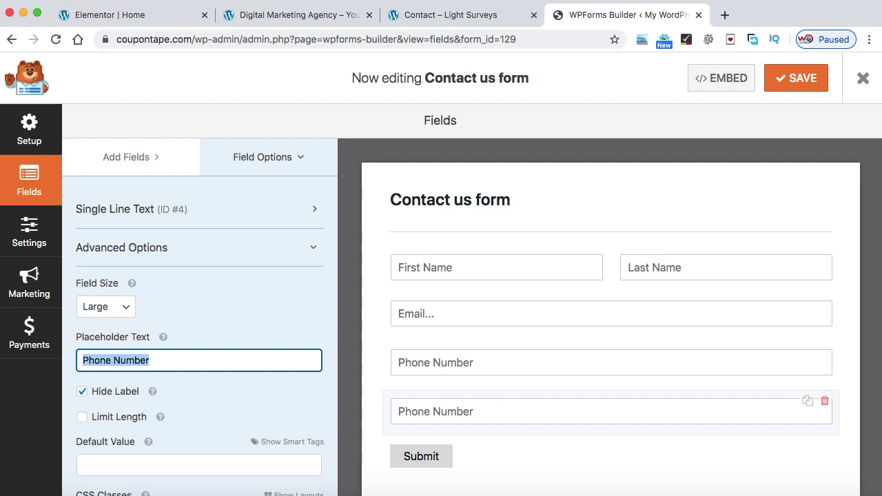
pyautogui.write('Site Address...')
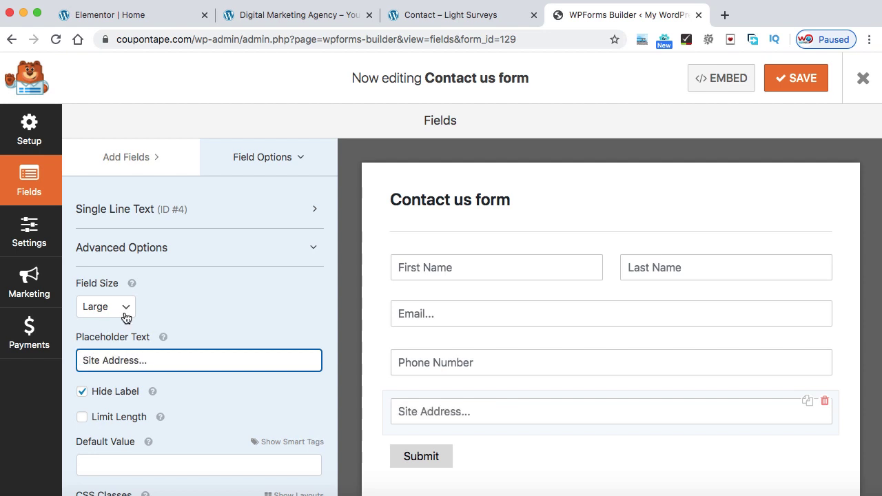
pyautogui.click(267, 254)
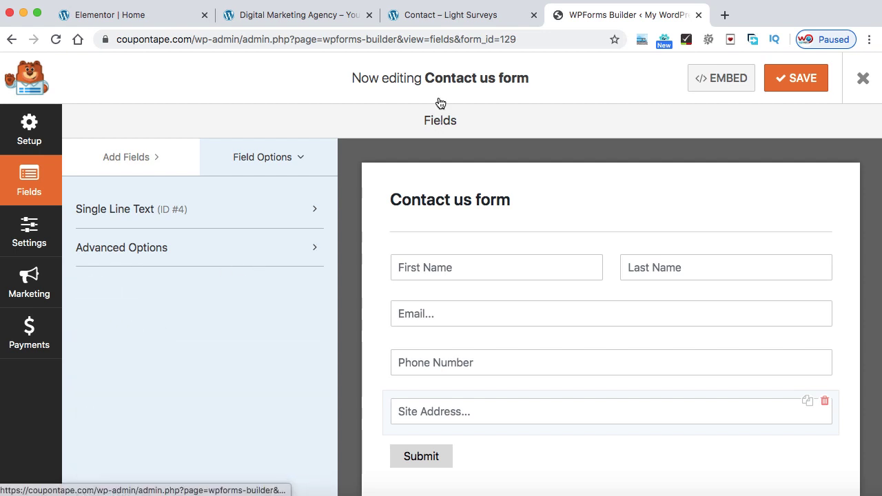
# Check the Standard and Urgent priority choices on the live Light Surveys contact page
pyautogui.click(447, 18)
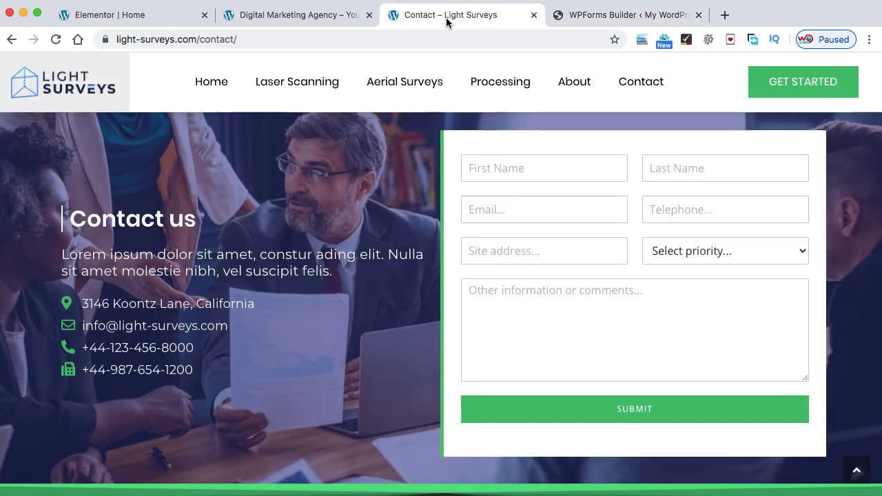
pyautogui.click(736, 253)
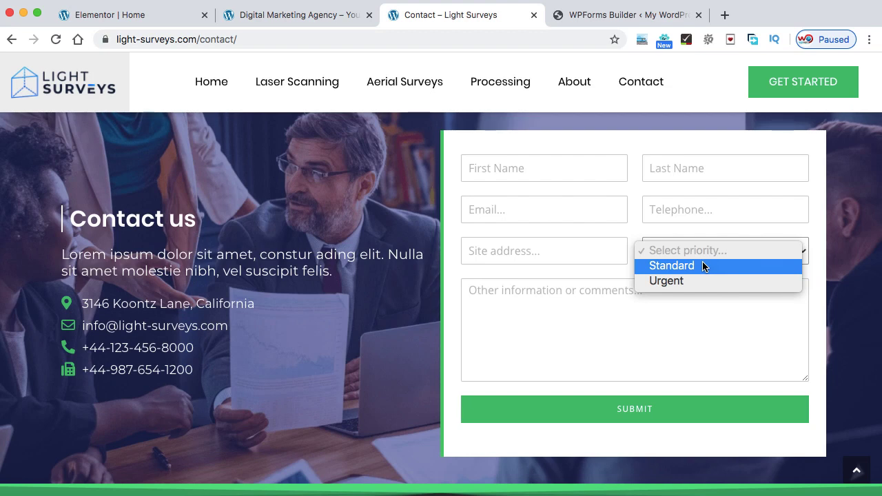
pyautogui.click(629, 250)
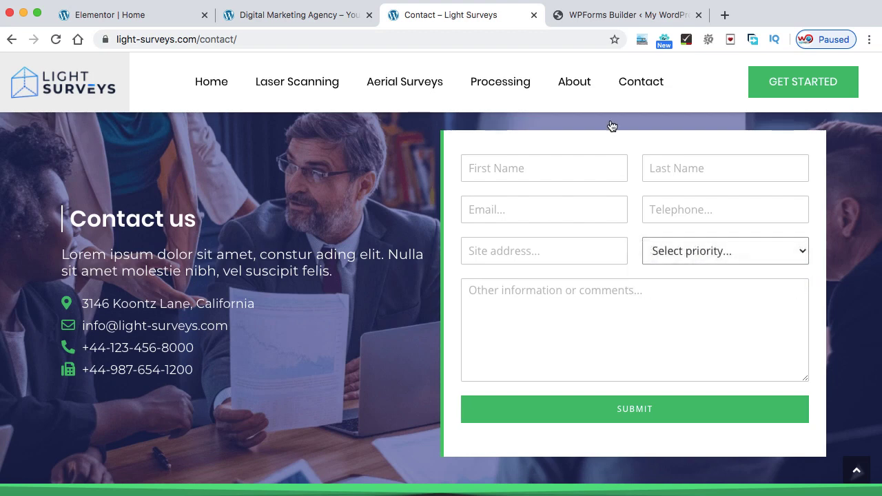
pyautogui.click(599, 17)
# Add a Dropdown field below Site Address and label it 'Service Priority'
pyautogui.click(146, 160)
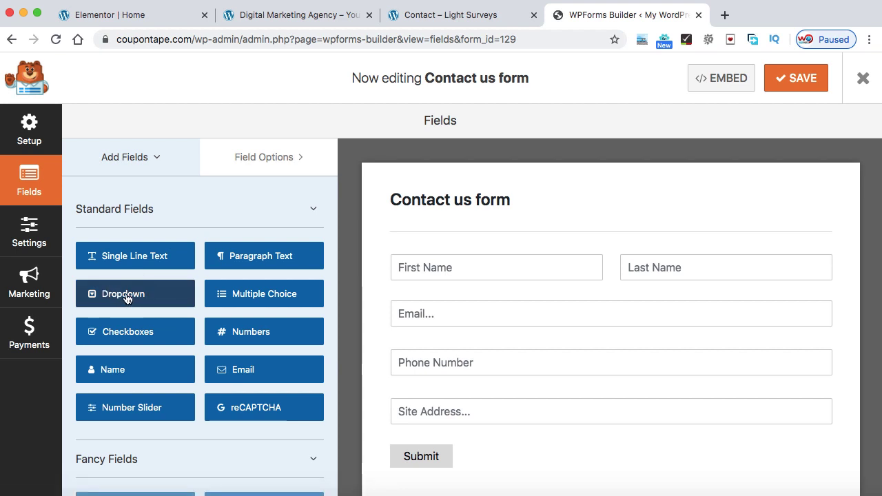
pyautogui.moveTo(125, 295); pyautogui.dragTo(442, 452)
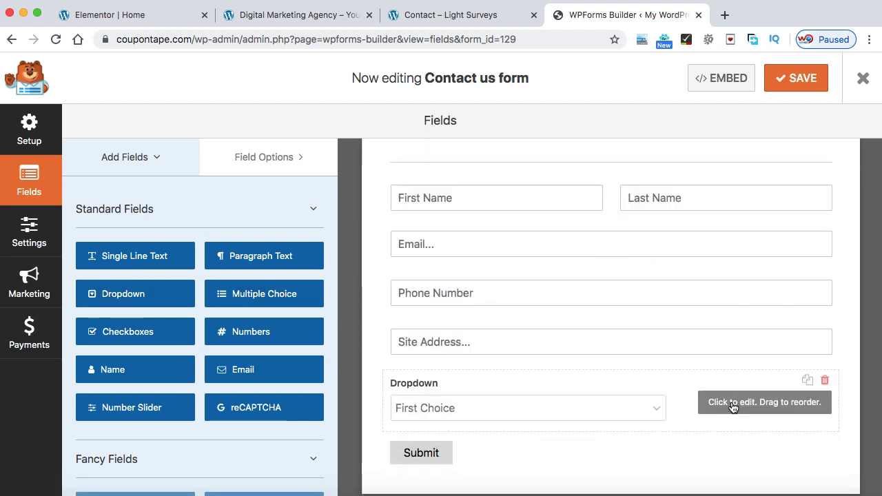
pyautogui.click(732, 408)
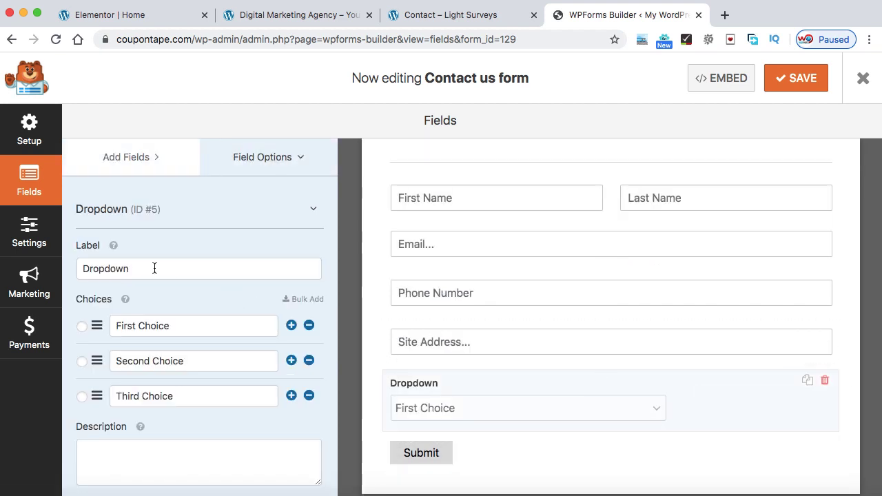
pyautogui.moveTo(154, 269); pyautogui.dragTo(79, 269)
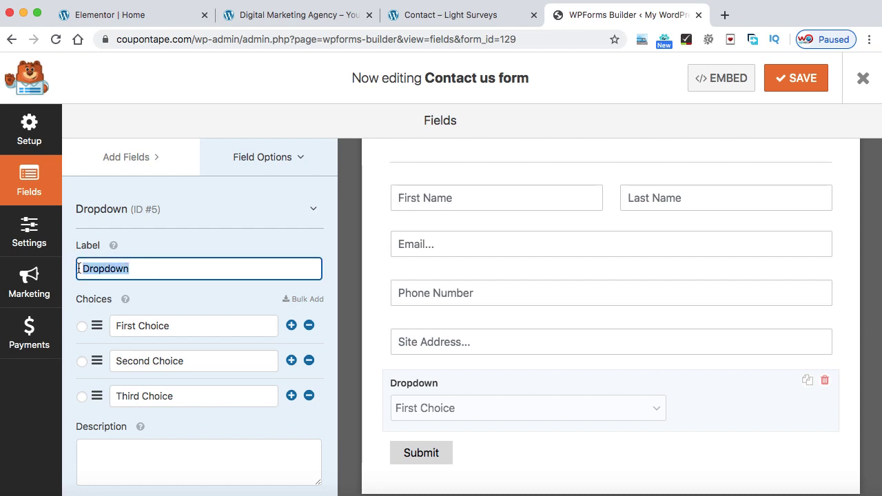
pyautogui.write('Service P')
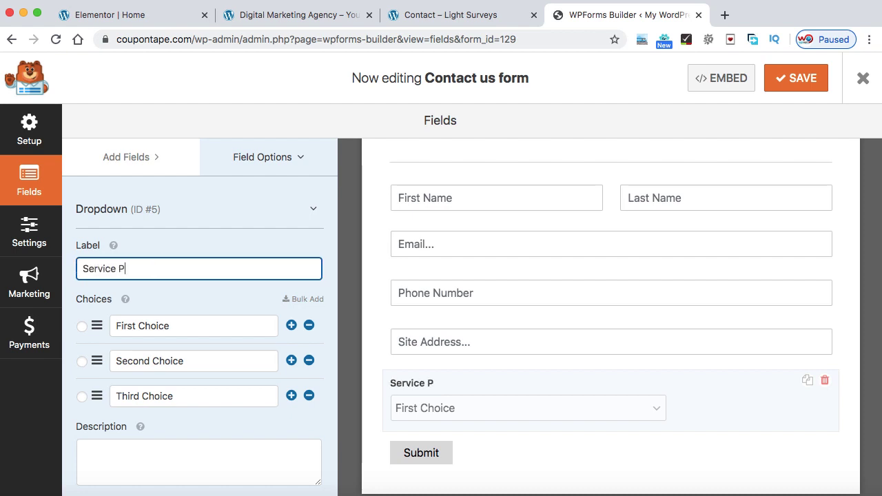
pyautogui.write('riority')
# Set the dropdown choices to Urgent and Standard, removing Third Choice and empty rows
pyautogui.moveTo(173, 325); pyautogui.dragTo(115, 324)
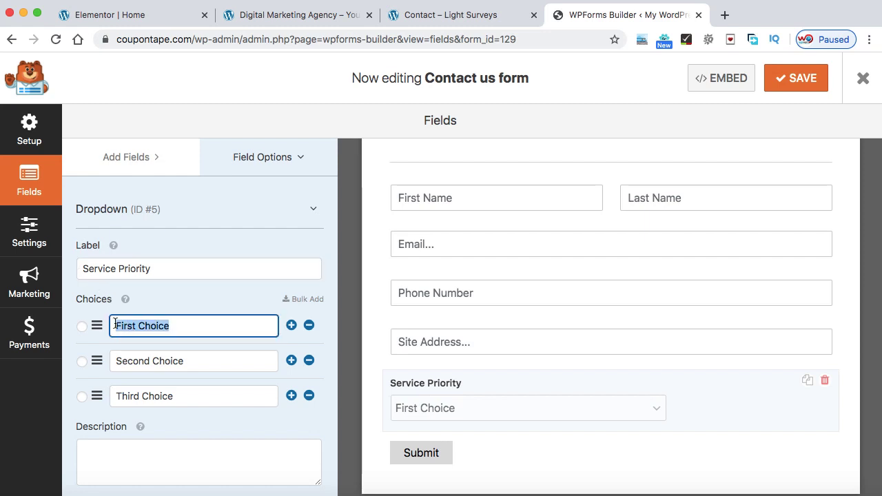
pyautogui.write('P')
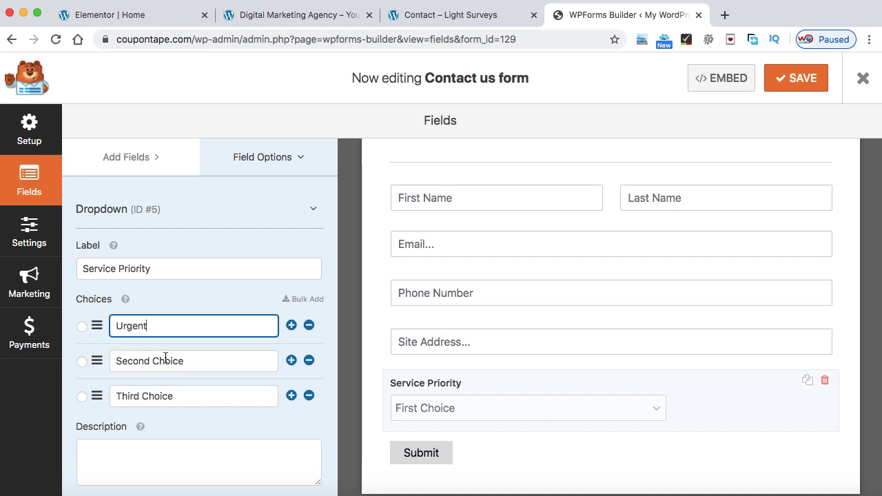
pyautogui.moveTo(193, 365); pyautogui.dragTo(108, 363)
pyautogui.write('Standard')
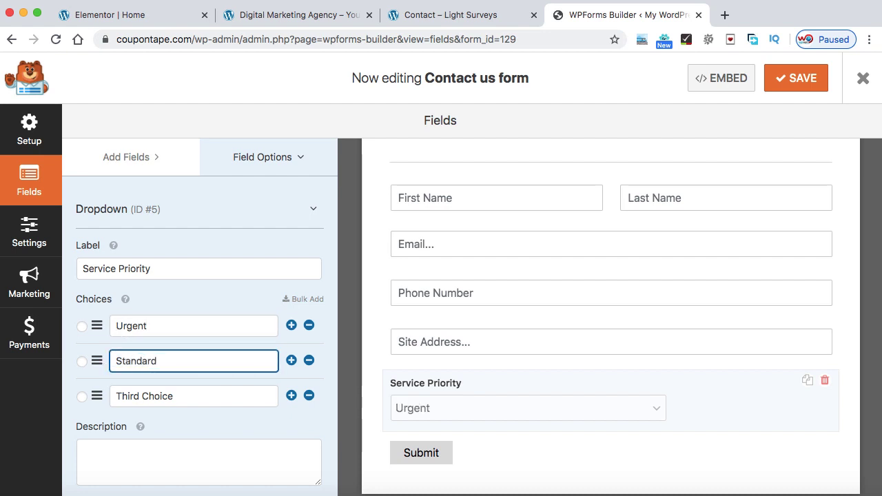
pyautogui.scroll(-2, 167, 381)
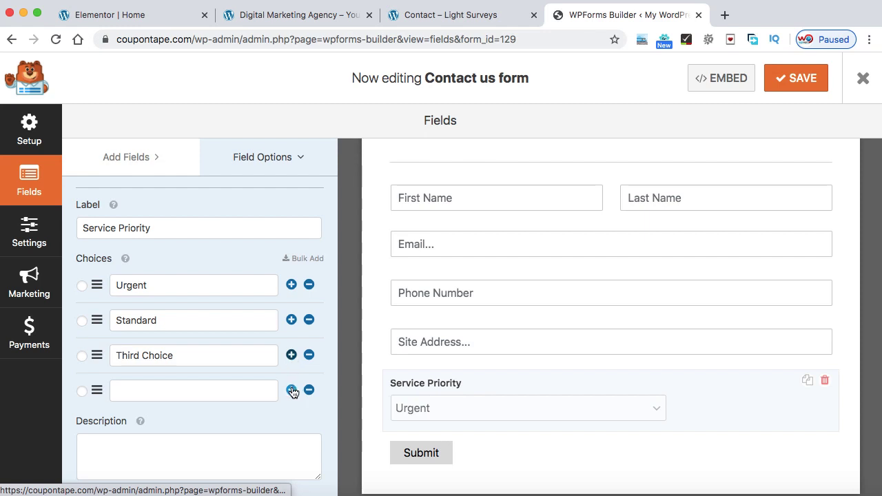
pyautogui.click(292, 390)
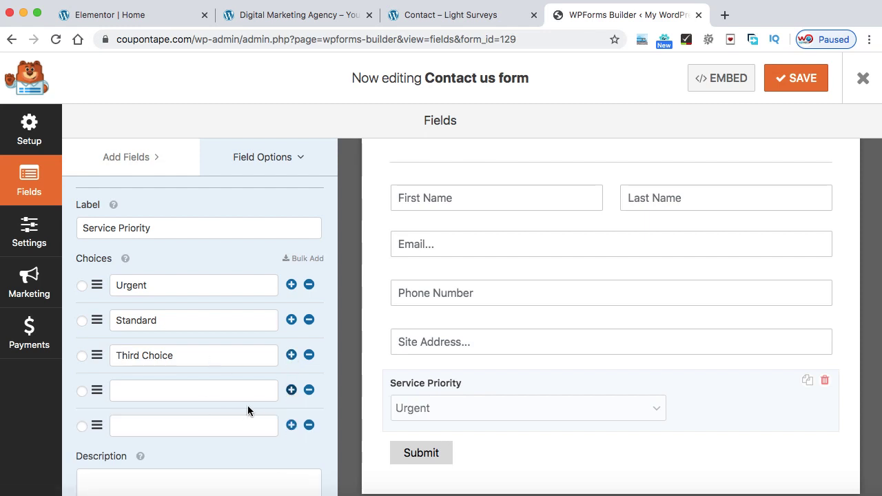
pyautogui.click(309, 355)
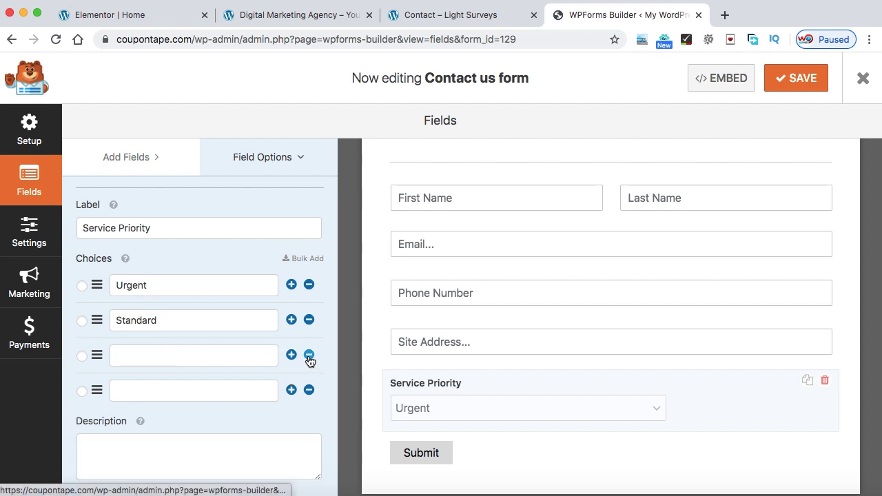
pyautogui.click(309, 355)
pyautogui.click(309, 355)
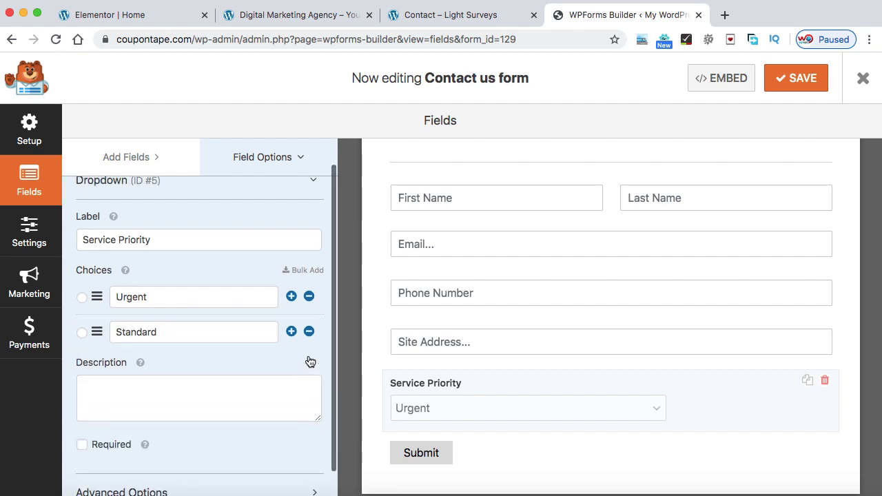
# Make the Service Priority dropdown Large with placeholder 'Select Priority' and a hidden label
pyautogui.click(312, 210)
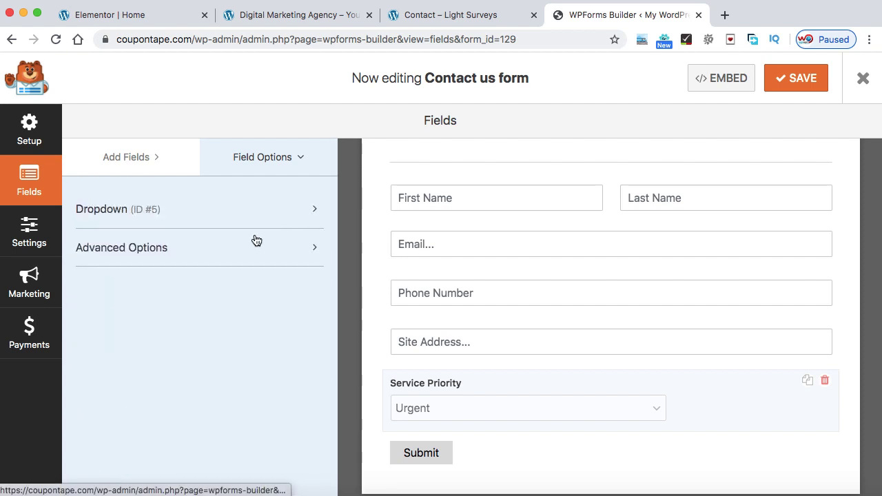
pyautogui.click(213, 249)
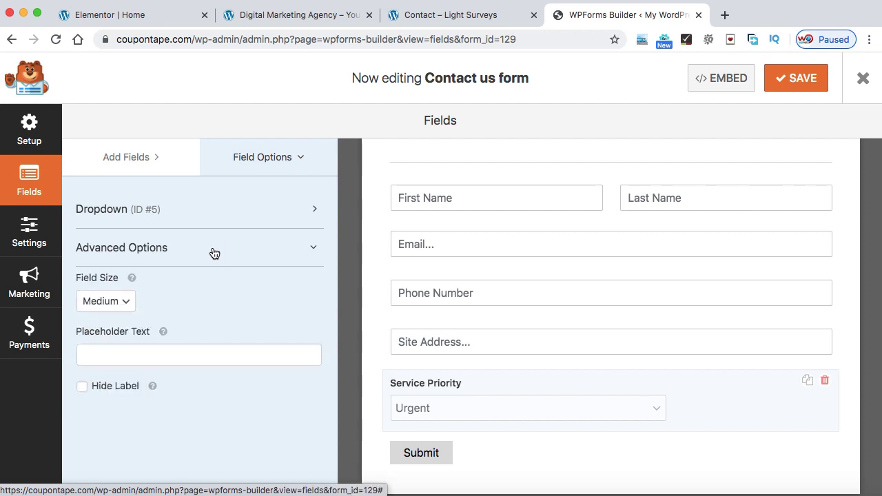
pyautogui.click(120, 306)
pyautogui.click(115, 321)
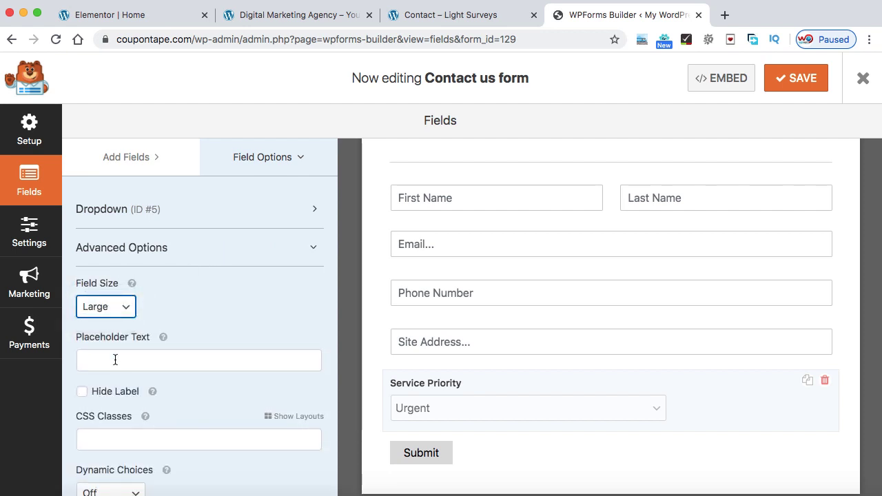
pyautogui.click(115, 360)
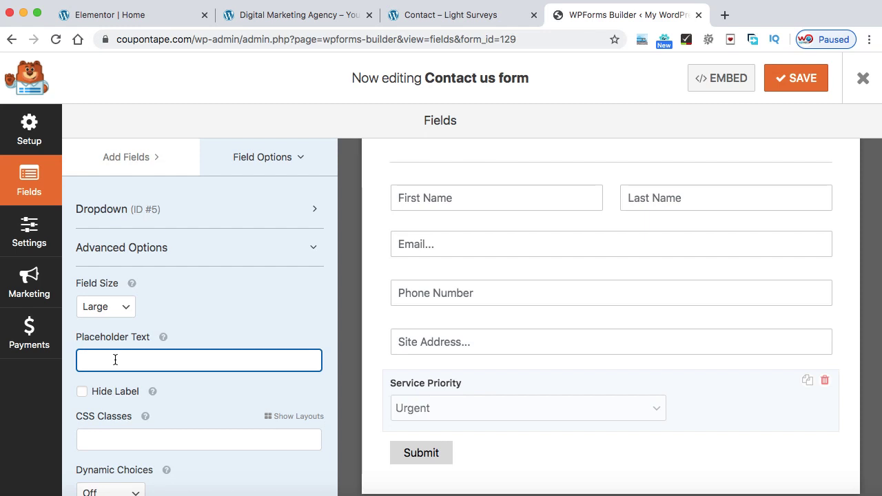
pyautogui.write('Select Priority')
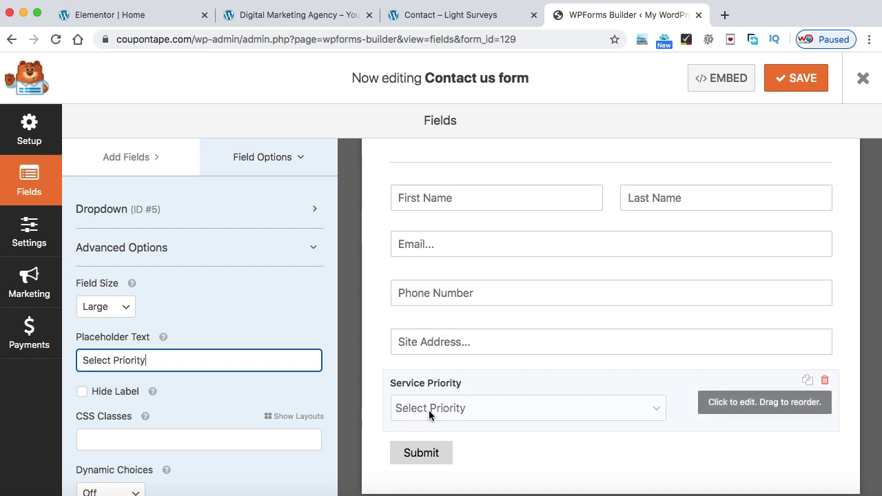
pyautogui.click(81, 391)
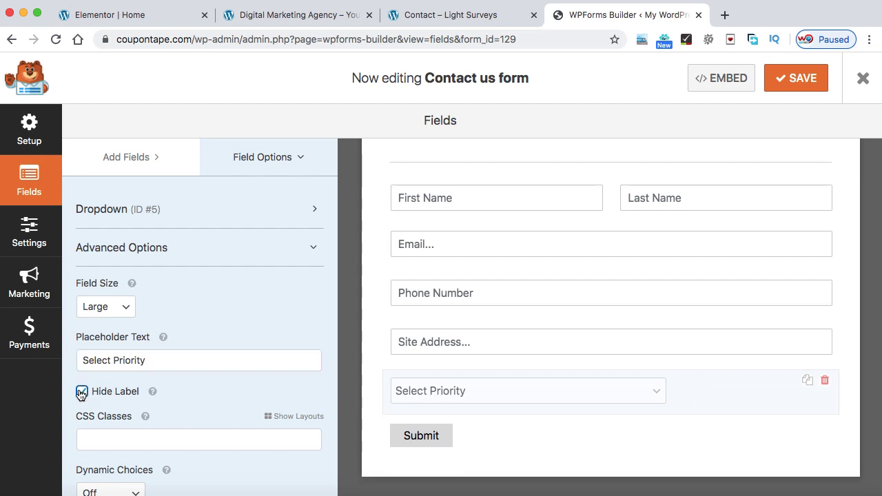
pyautogui.click(306, 254)
# Compare with the live Light Surveys contact page, then return to the builder's field list
pyautogui.click(459, 21)
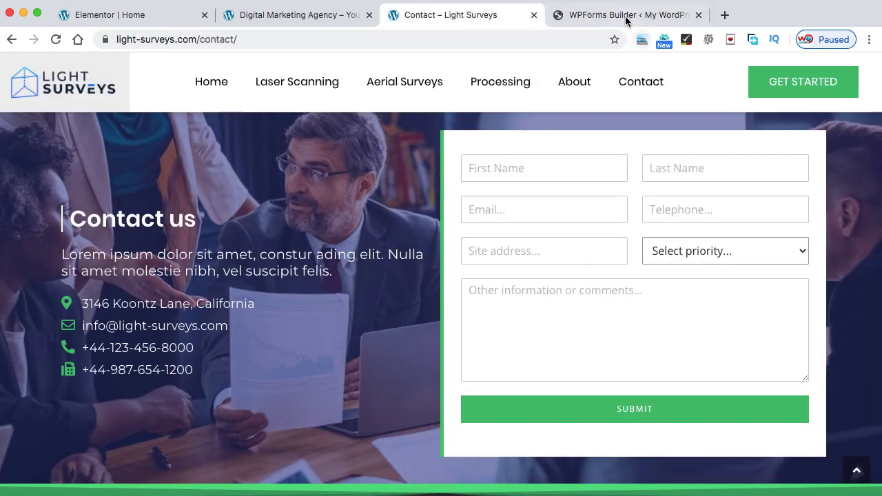
pyautogui.click(626, 17)
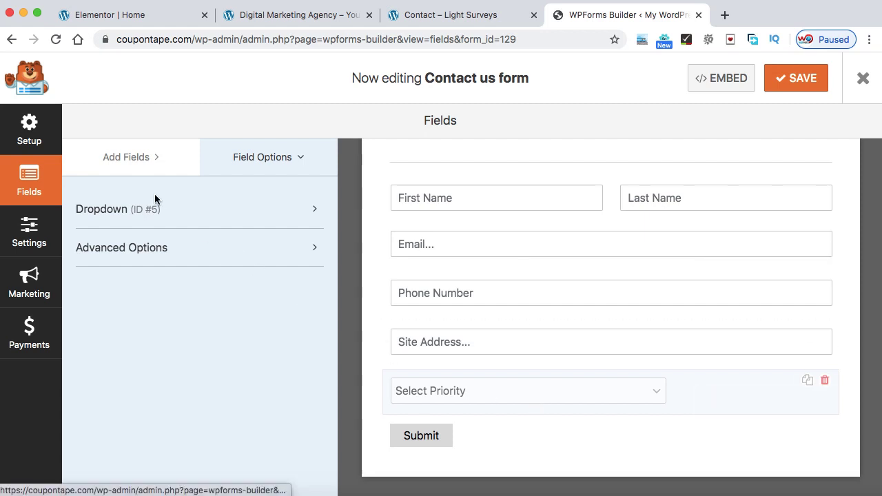
pyautogui.click(130, 164)
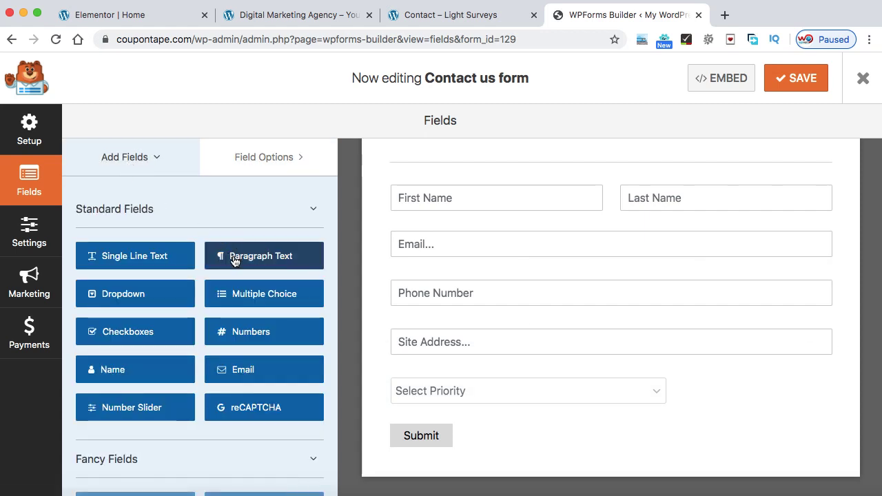
# Add a Paragraph Text field below Select Priority labelled 'Message'
pyautogui.moveTo(292, 258); pyautogui.dragTo(458, 432)
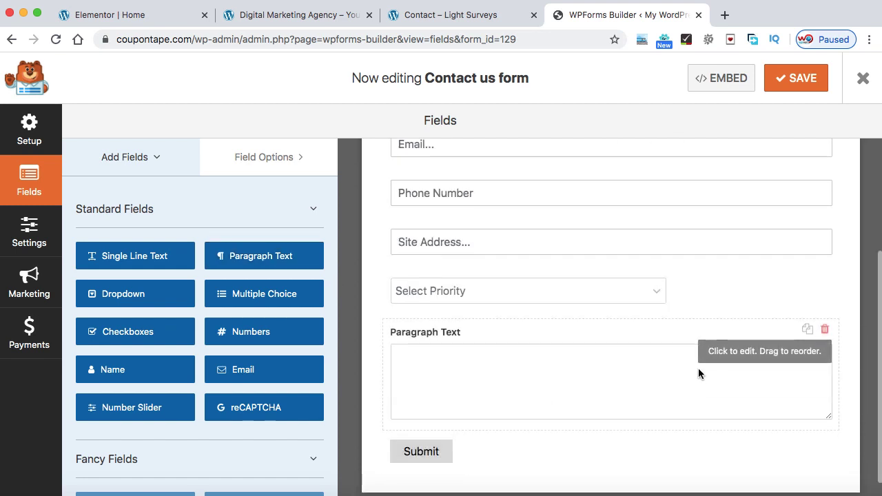
pyautogui.click(724, 365)
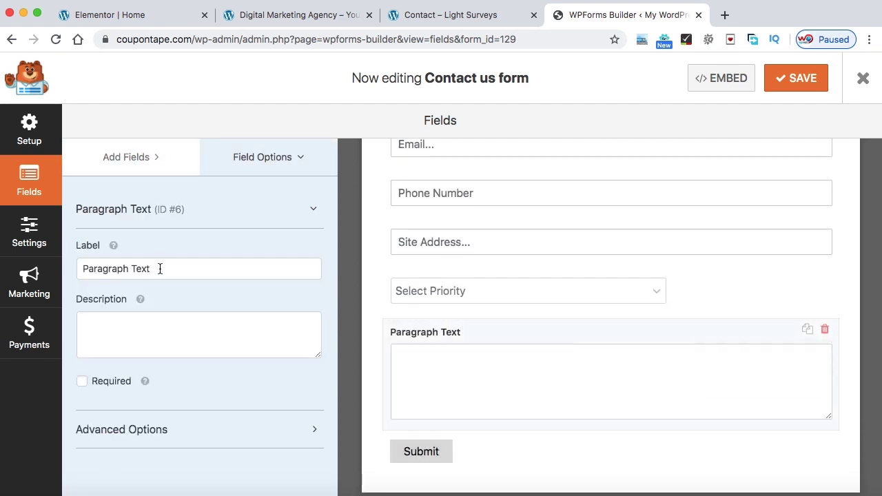
pyautogui.moveTo(159, 268); pyautogui.dragTo(71, 268)
pyautogui.write('M')
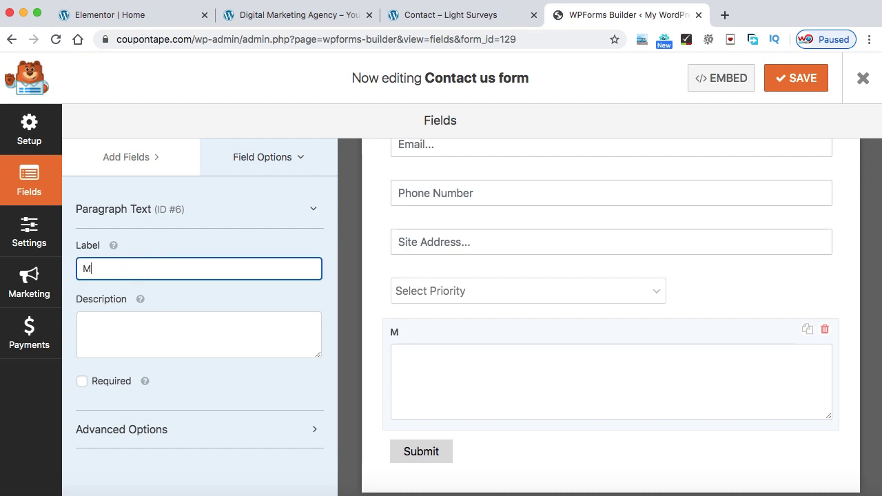
pyautogui.write('essage')
pyautogui.click(246, 228)
# Set the Message box size to Small and its placeholder to 'Other Information or your message'
pyautogui.click(271, 248)
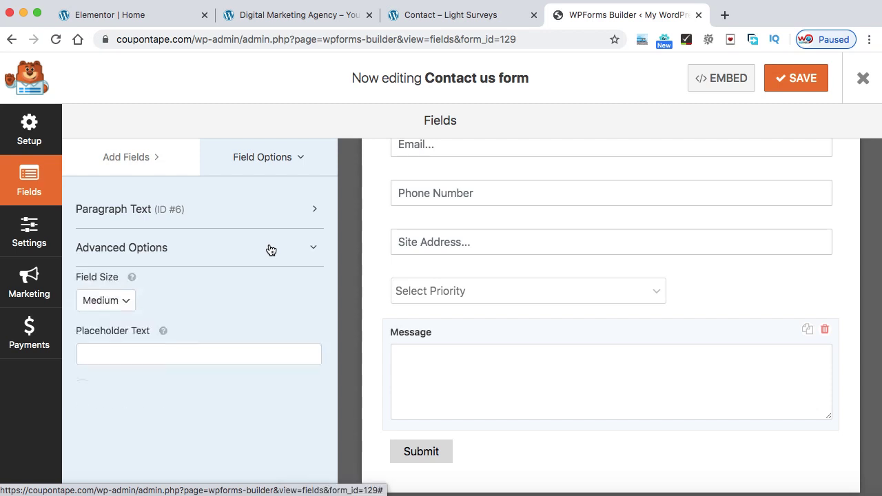
pyautogui.scroll(-1, 428, 364)
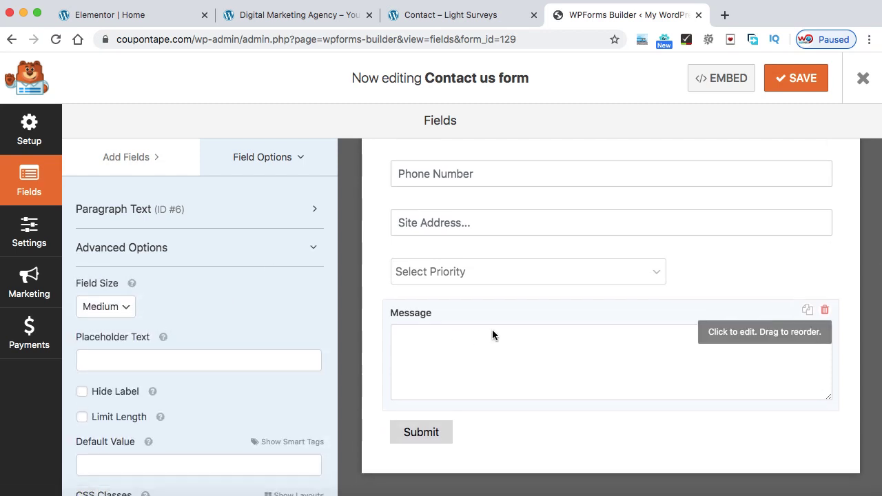
pyautogui.click(122, 309)
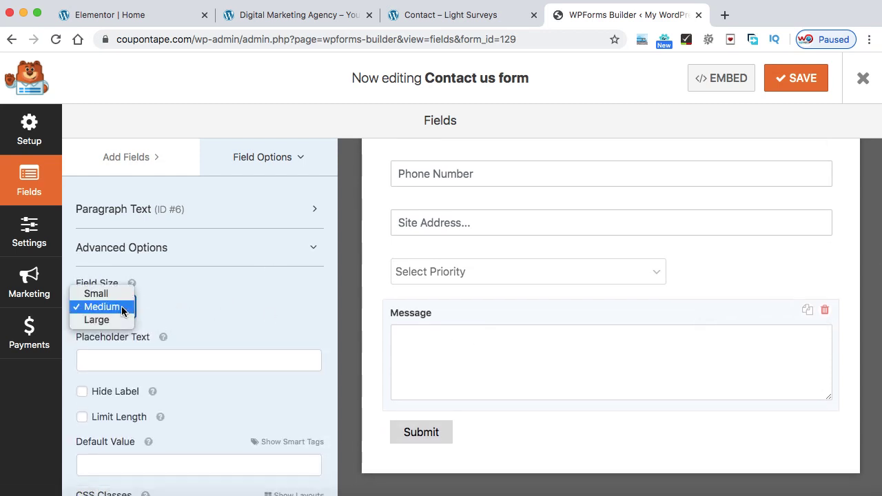
pyautogui.click(111, 321)
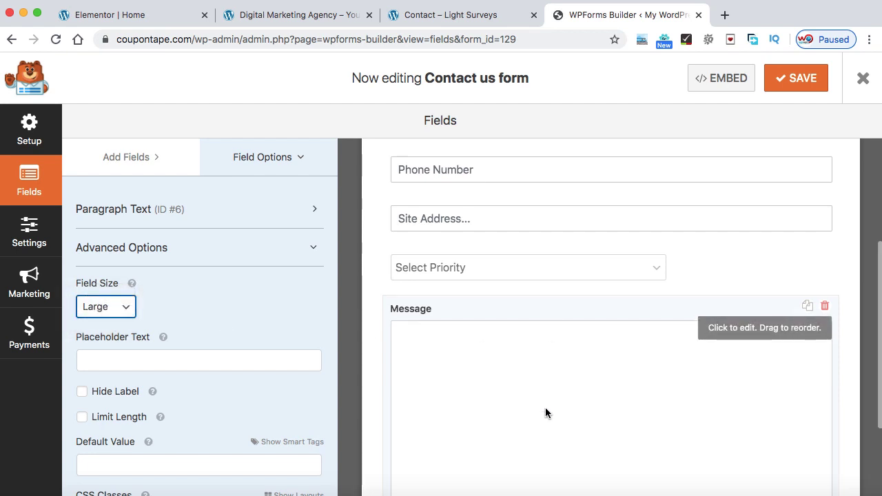
pyautogui.scroll(-2, 541, 386)
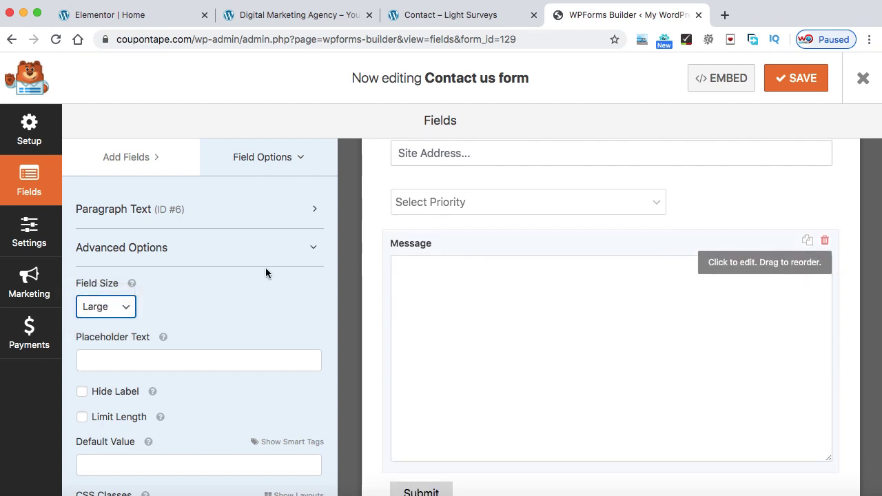
pyautogui.click(128, 307)
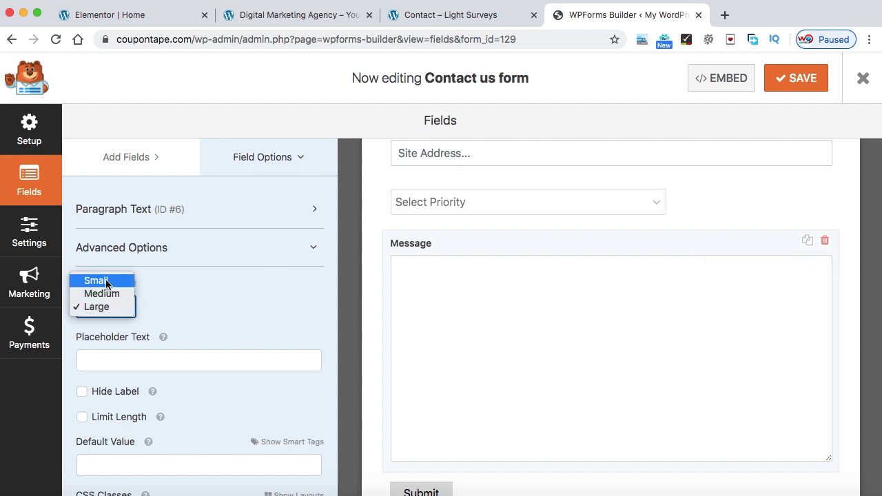
pyautogui.click(108, 282)
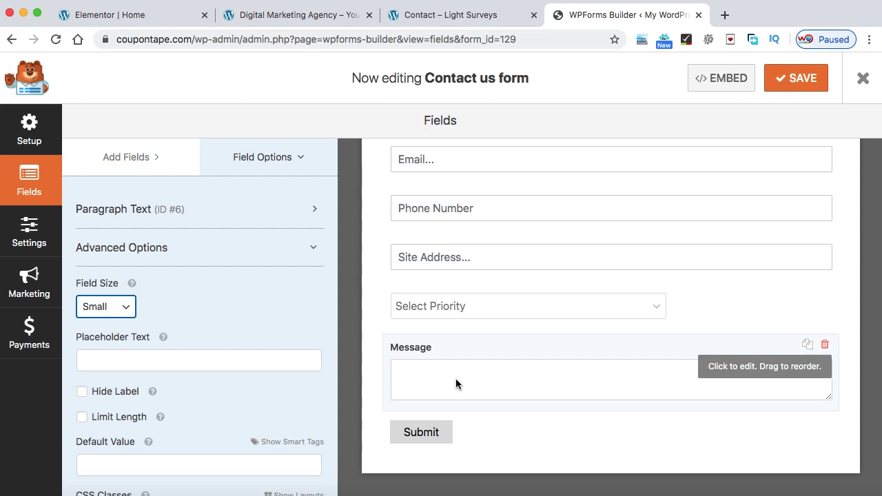
pyautogui.click(189, 361)
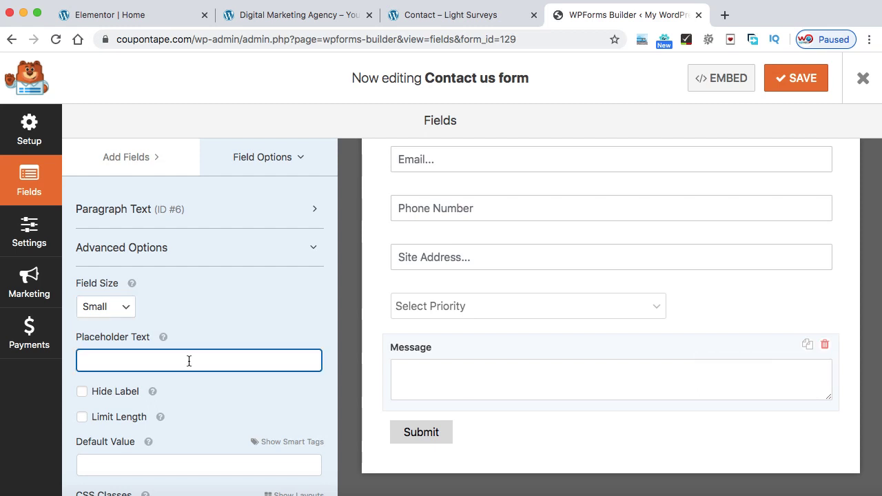
pyautogui.write('Other In')
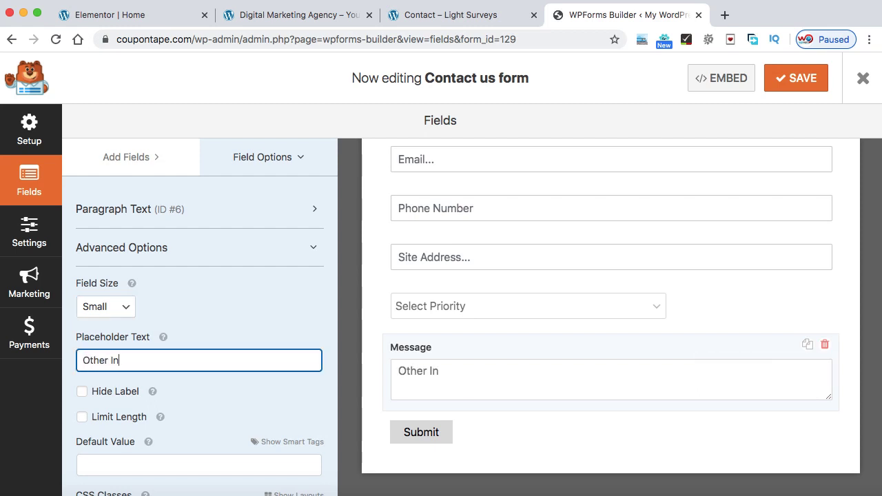
pyautogui.write('formation')
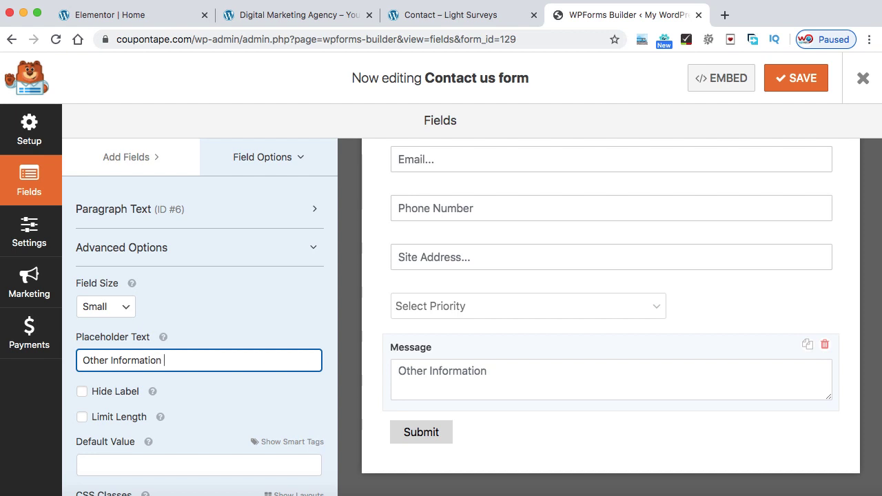
pyautogui.write(' or your message')
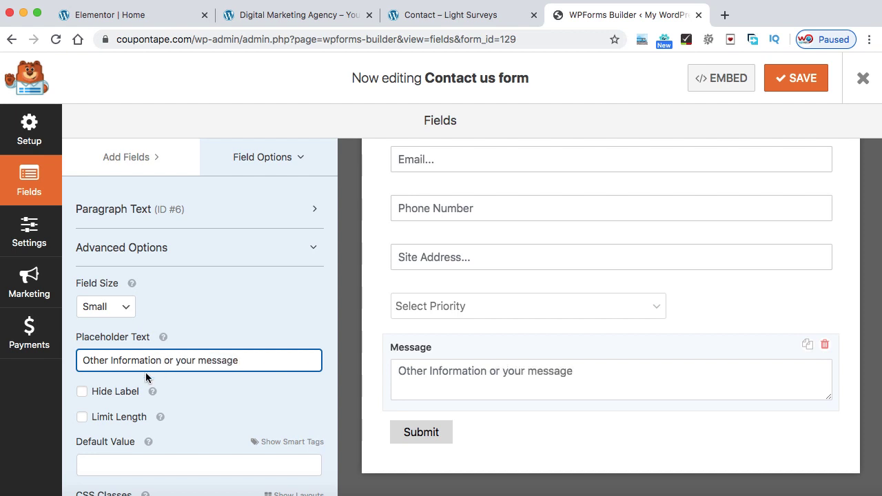
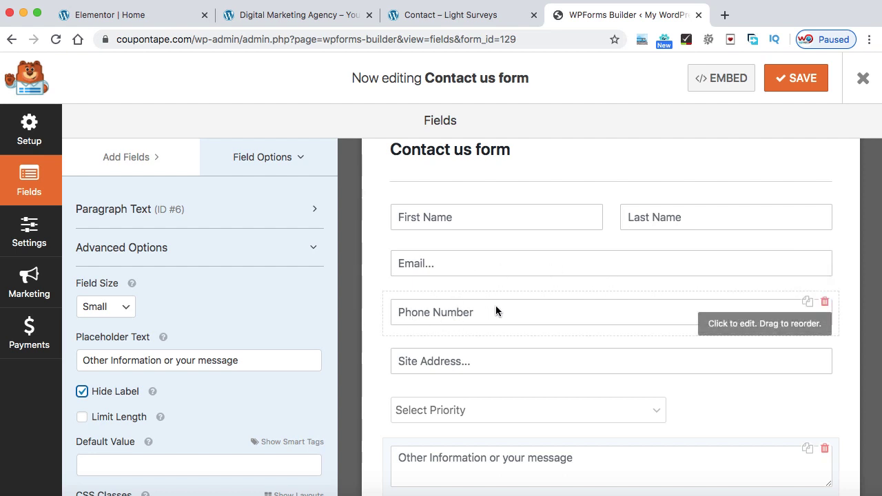
# Put the Email field in the left half of a 50/50 layout (wpforms-one-half wpforms-first)
pyautogui.click(730, 279)
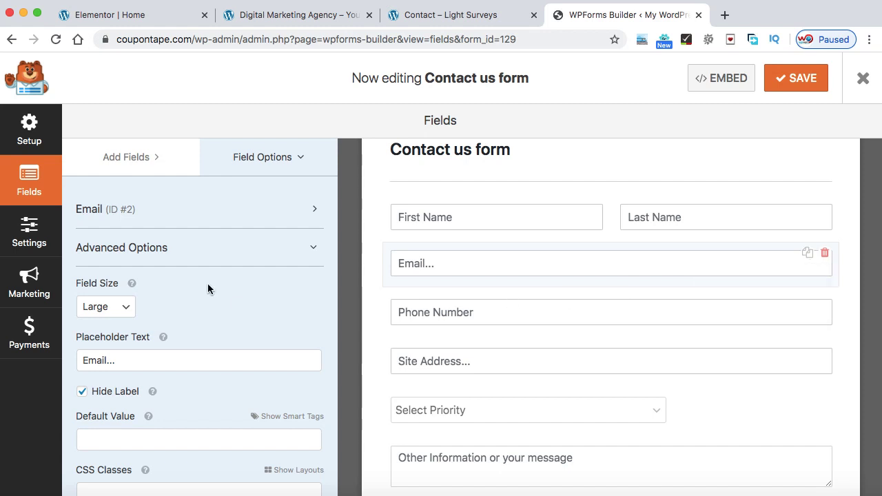
pyautogui.scroll(-1, 169, 268)
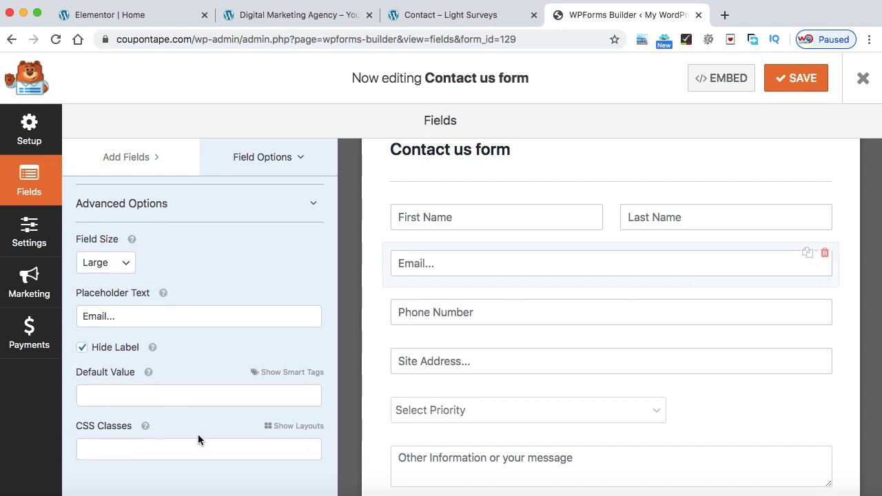
pyautogui.click(293, 426)
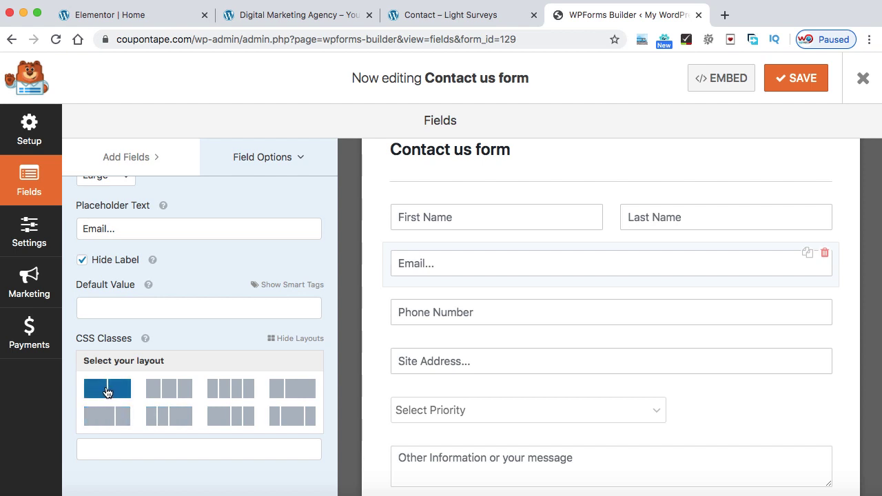
pyautogui.click(107, 391)
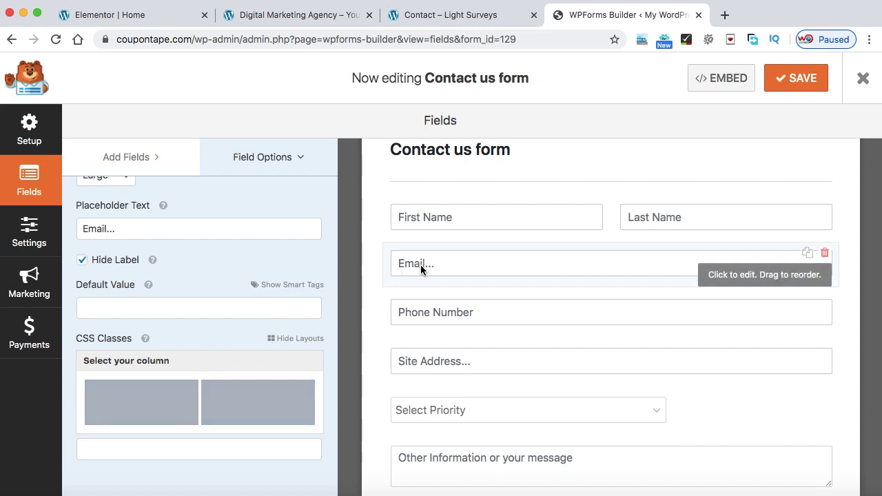
pyautogui.click(143, 397)
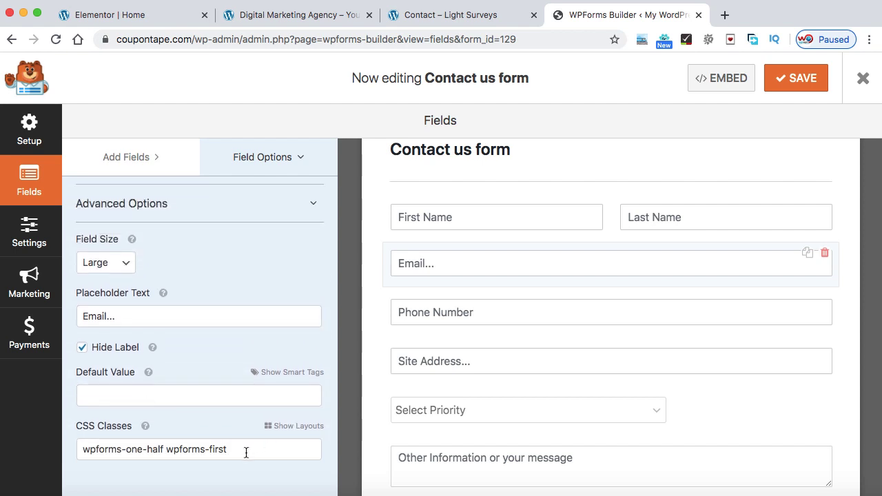
pyautogui.moveTo(245, 452); pyautogui.dragTo(82, 452)
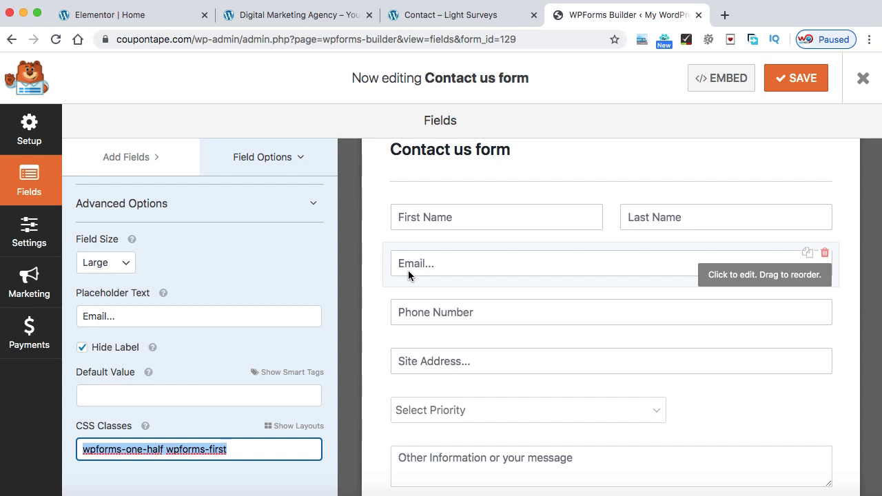
pyautogui.click(707, 323)
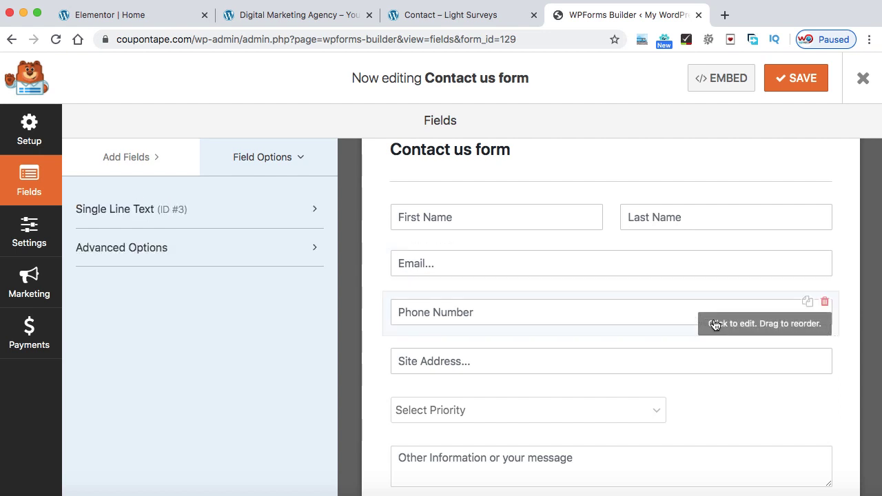
# Put the Phone Number field in the right half of the 50/50 layout (wpforms-one-half)
pyautogui.click(219, 252)
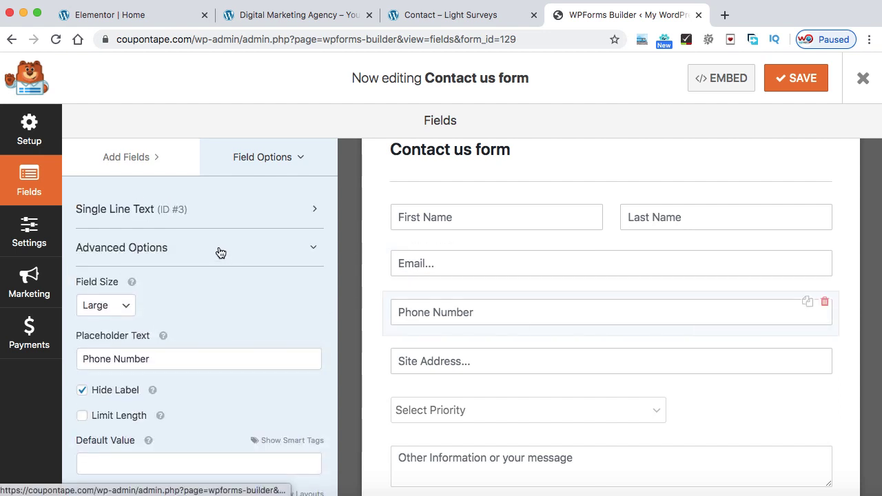
pyautogui.scroll(-2, 235, 311)
pyautogui.scroll(-1, 235, 314)
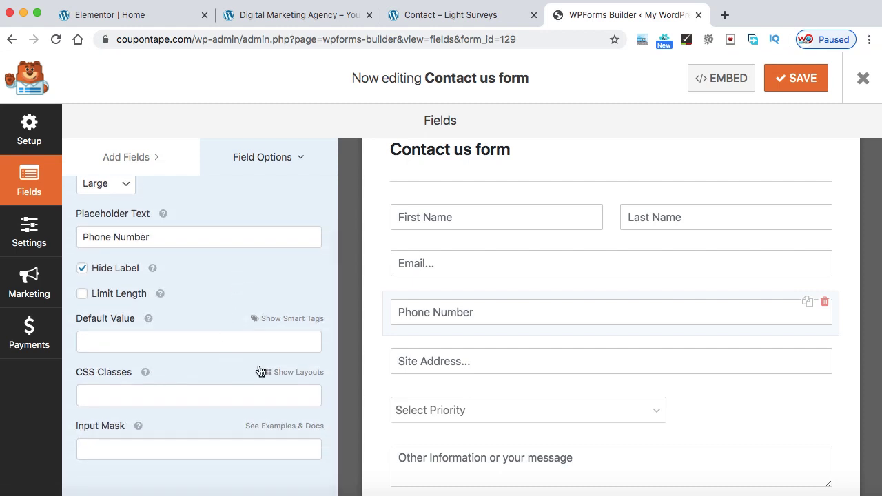
pyautogui.click(299, 373)
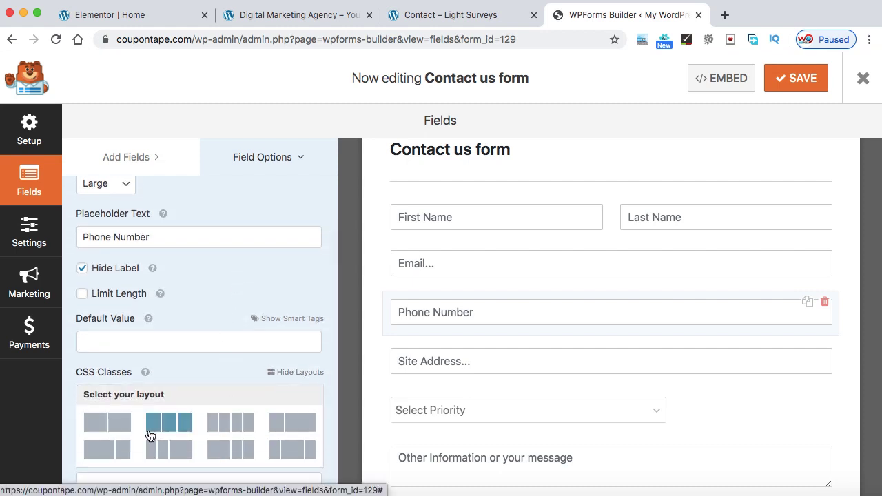
pyautogui.scroll(-1, 150, 433)
pyautogui.click(109, 406)
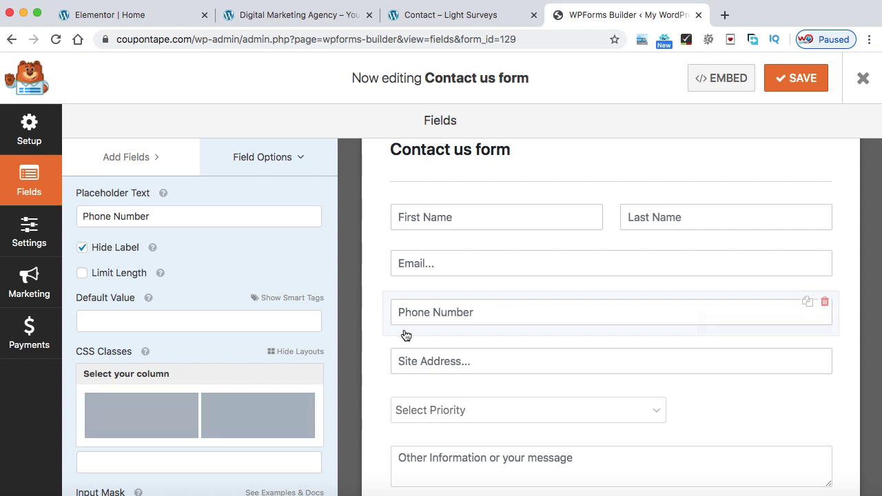
pyautogui.click(269, 415)
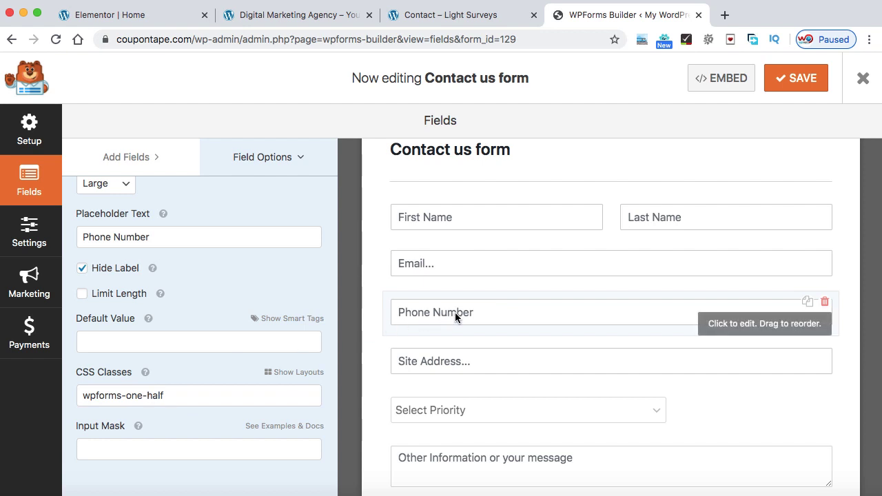
pyautogui.scroll(-1, 602, 344)
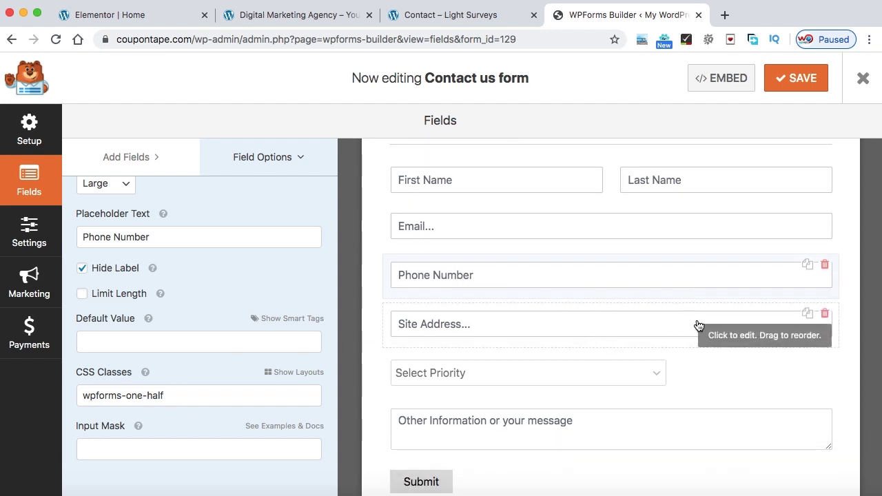
pyautogui.click(732, 336)
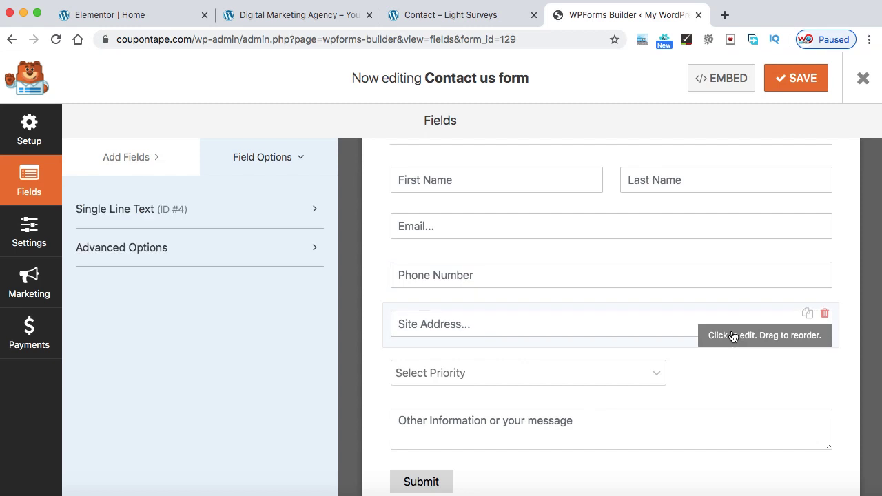
# Place the Site Address field in the left half column
pyautogui.click(268, 248)
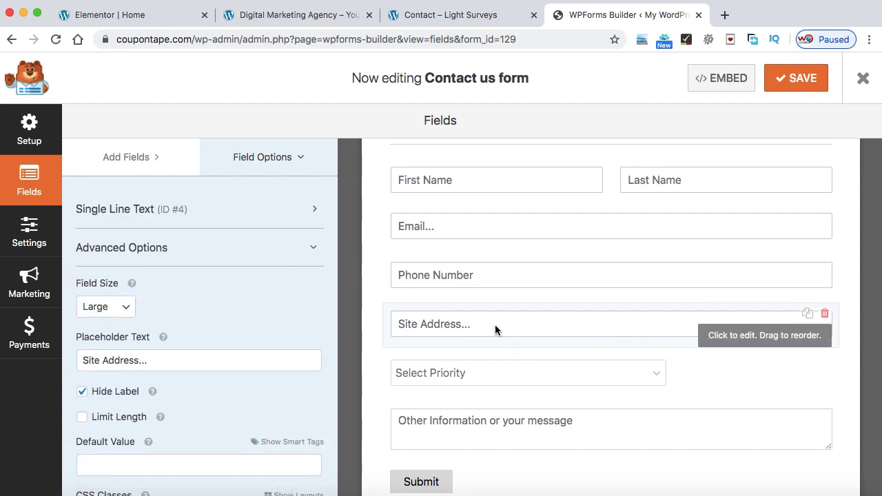
pyautogui.scroll(-4, 124, 424)
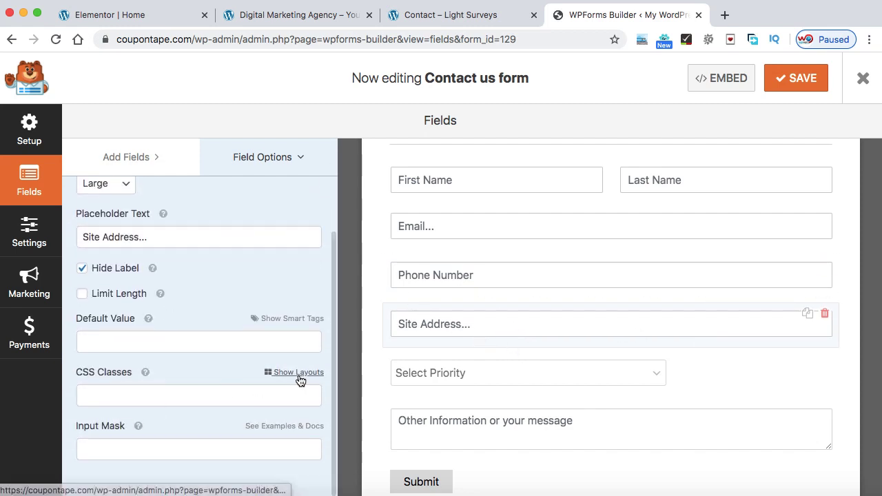
pyautogui.click(299, 372)
pyautogui.scroll(-2, 214, 388)
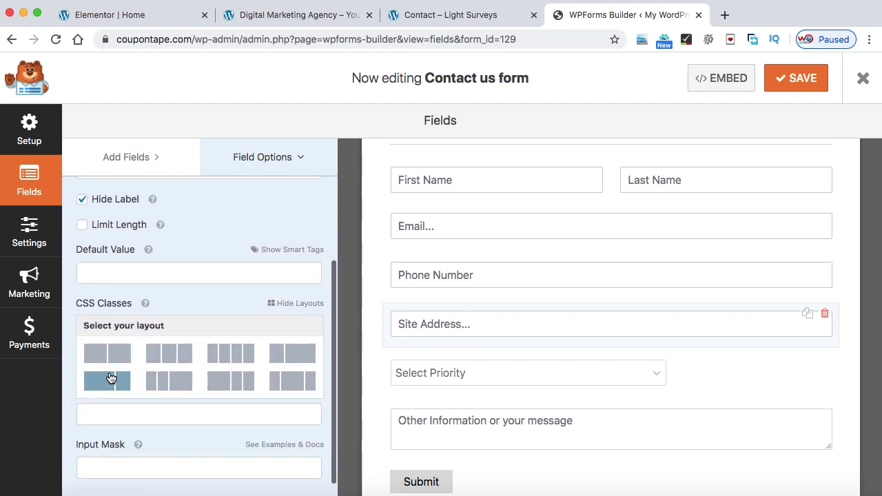
pyautogui.click(126, 368)
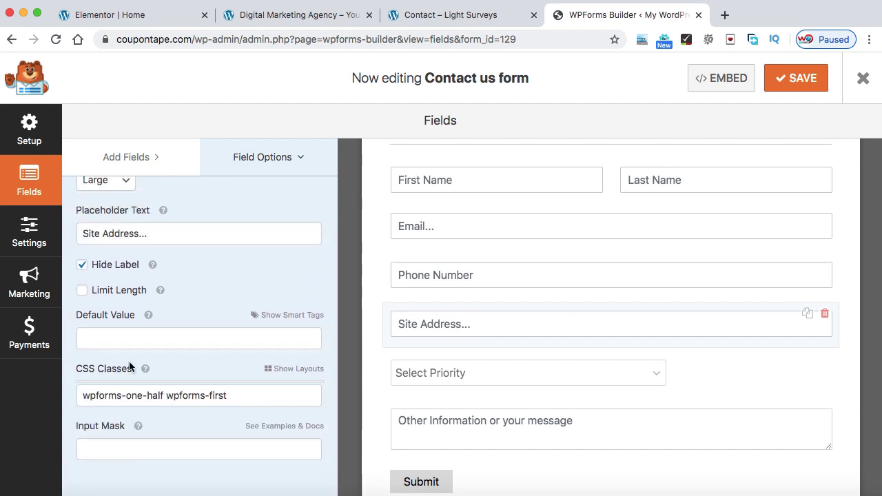
# Place the Select Priority dropdown in the right half of a 50/50 layout
pyautogui.click(725, 376)
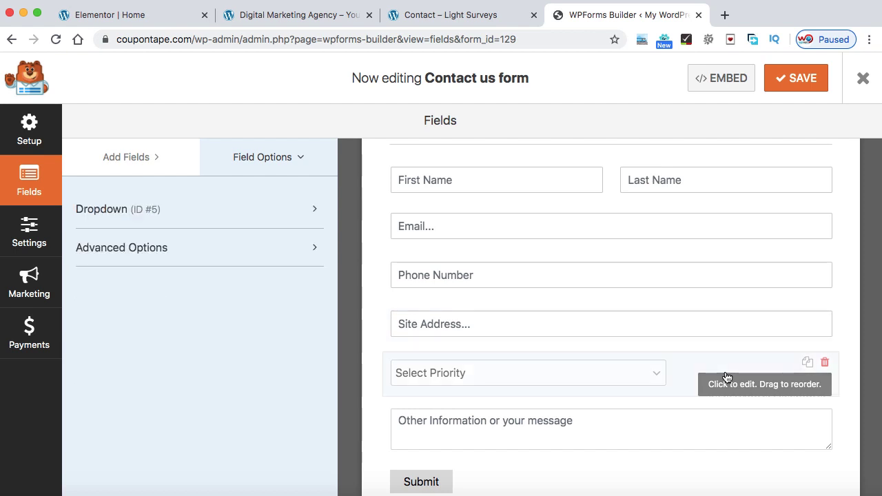
pyautogui.click(305, 250)
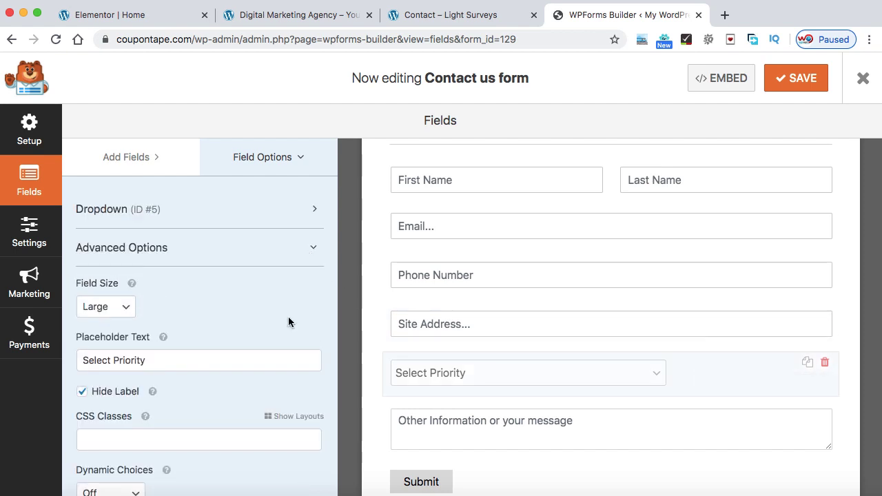
pyautogui.scroll(-1, 288, 321)
pyautogui.click(296, 373)
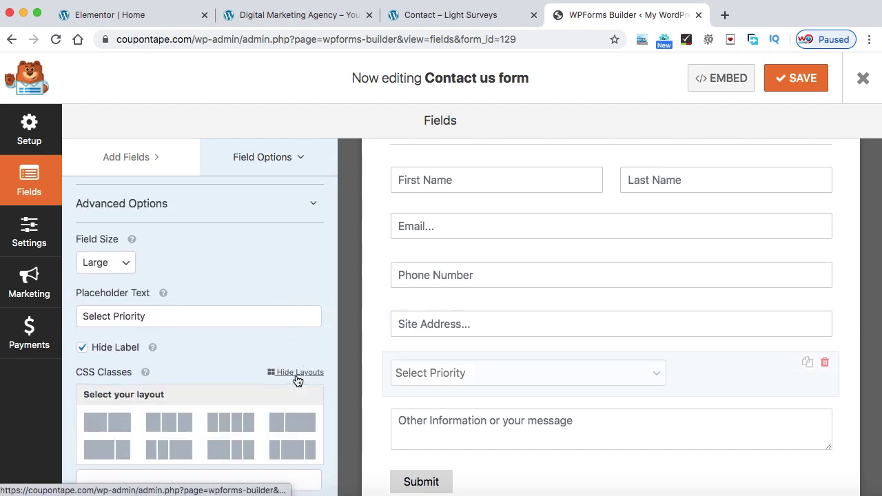
pyautogui.scroll(-3, 147, 362)
pyautogui.click(109, 337)
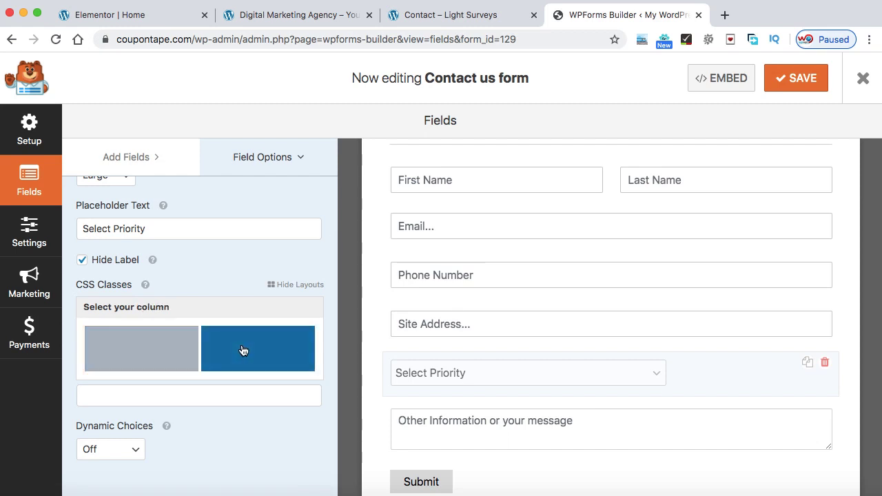
pyautogui.click(242, 350)
pyautogui.scroll(-2, 566, 330)
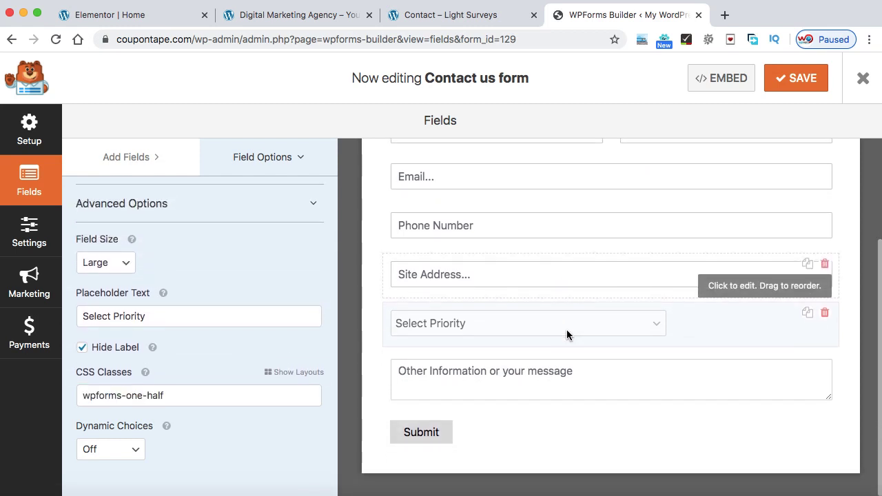
# Save the form and go to its General settings
pyautogui.click(797, 92)
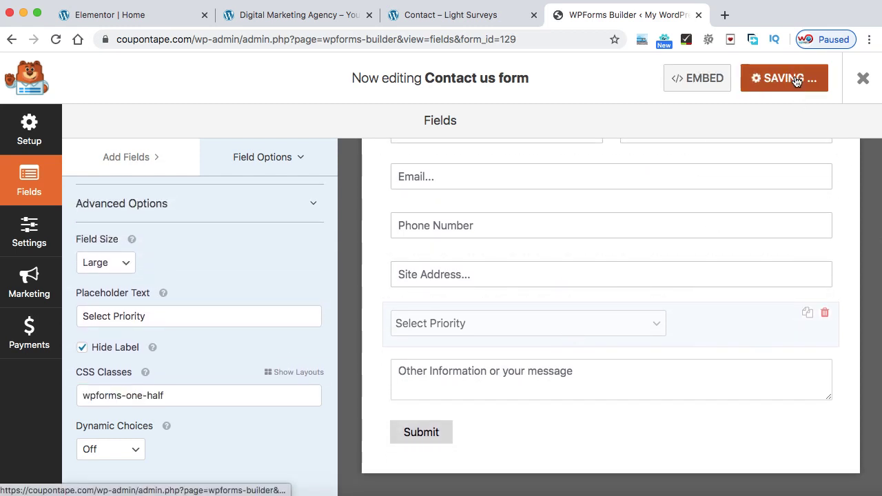
pyautogui.scroll(2, 733, 215)
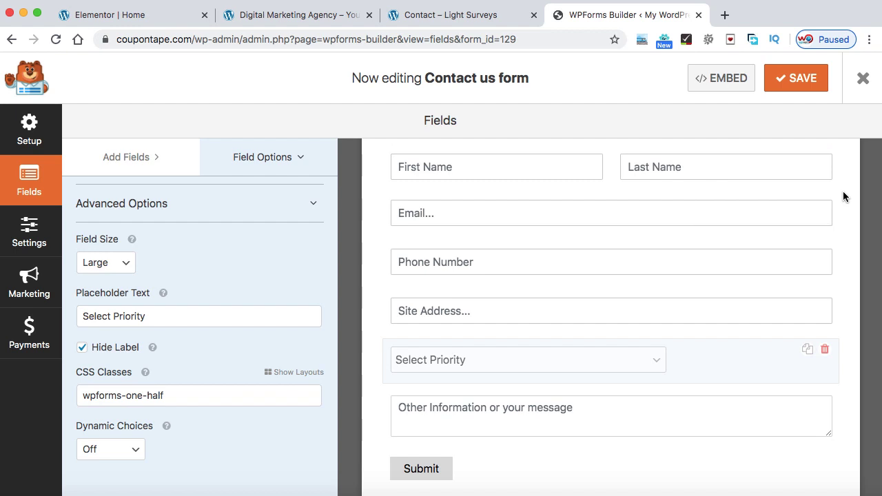
pyautogui.scroll(1, 433, 210)
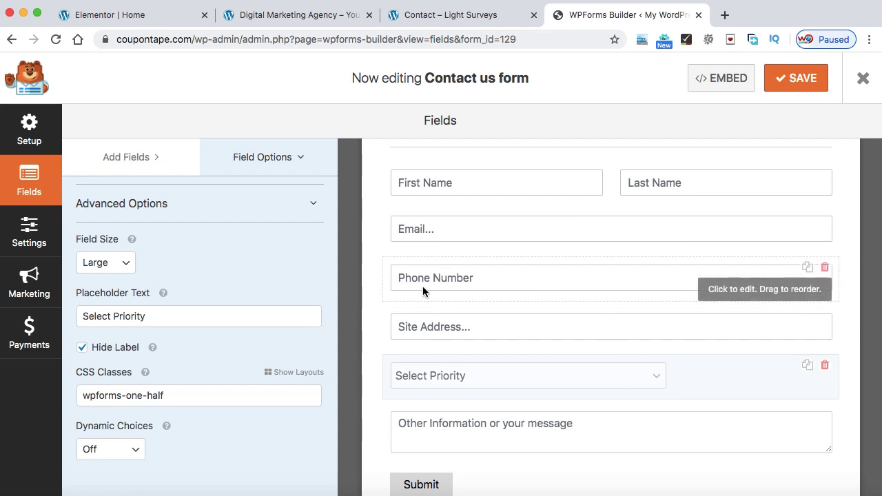
pyautogui.click(29, 234)
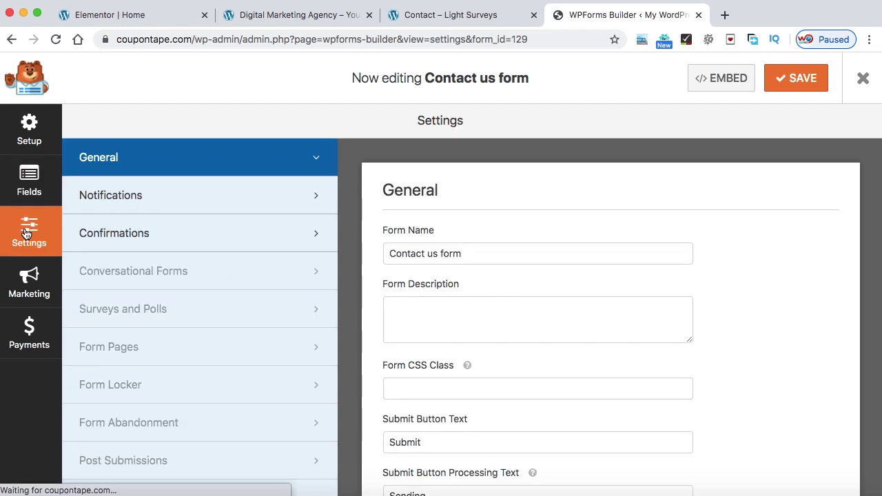
# Keep notifications turned on in the form's Notifications settings
pyautogui.click(149, 199)
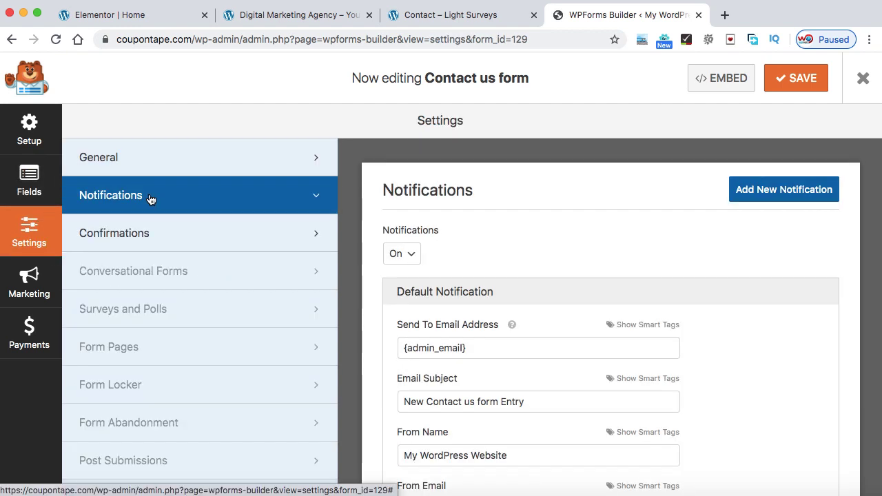
pyautogui.click(409, 254)
pyautogui.click(404, 254)
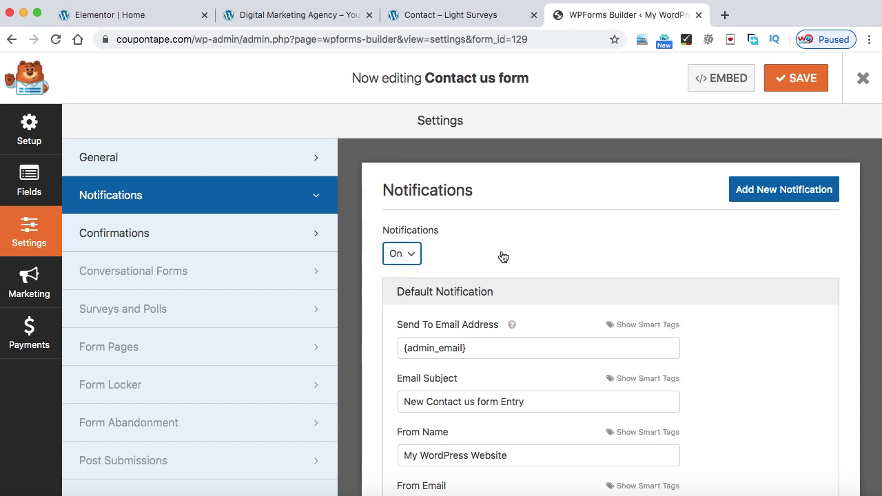
pyautogui.scroll(-3, 501, 255)
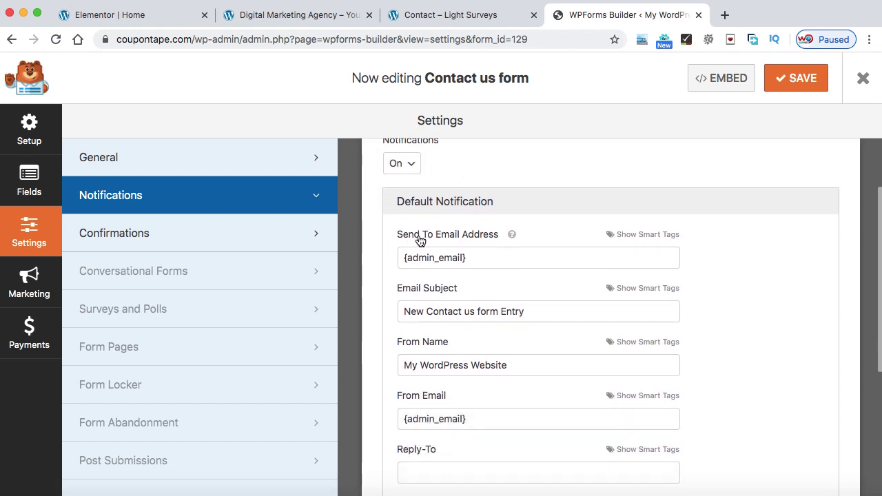
# Replace {admin_email} in Send To Email Address with your own email address
pyautogui.click(475, 255)
pyautogui.moveTo(474, 254); pyautogui.dragTo(391, 258)
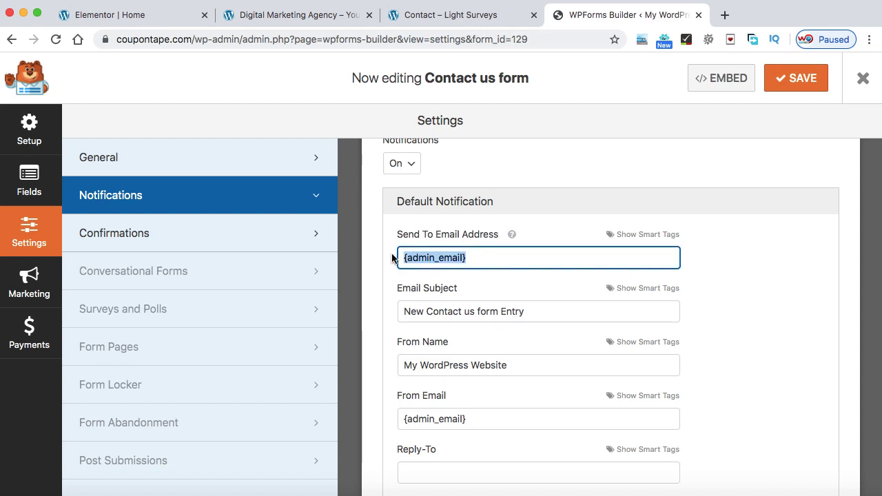
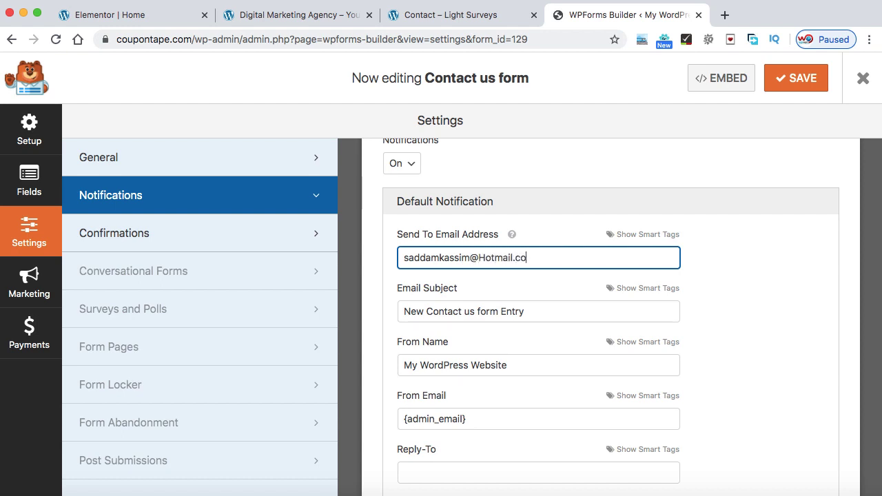
pyautogui.click(742, 241)
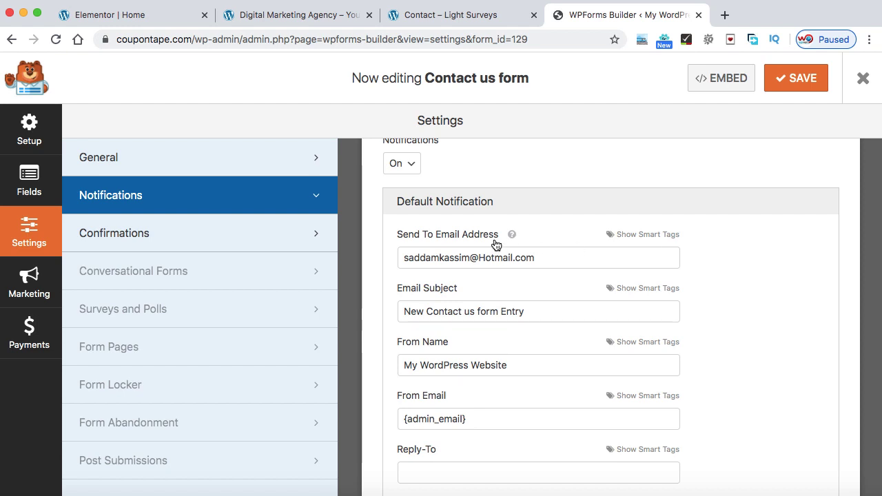
pyautogui.click(565, 259)
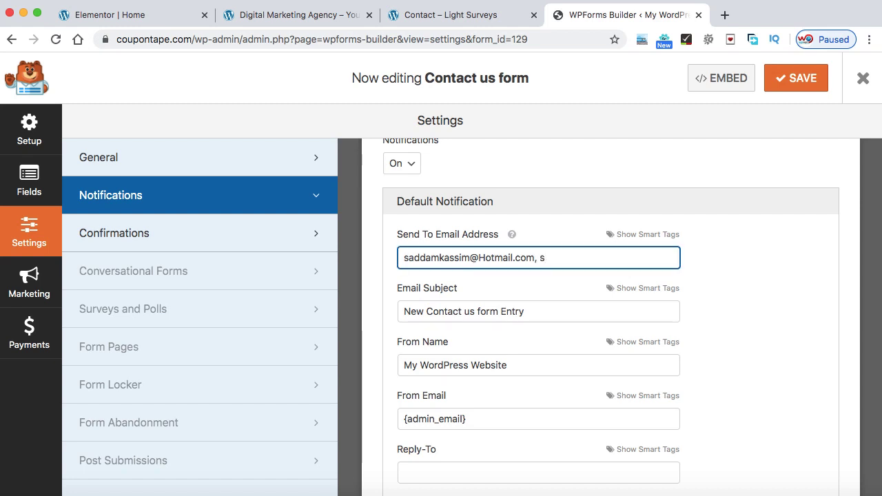
# Reduce the recipients to a single email address and set From Name to 'Coupon Tape'
pyautogui.scroll(-2, 541, 268)
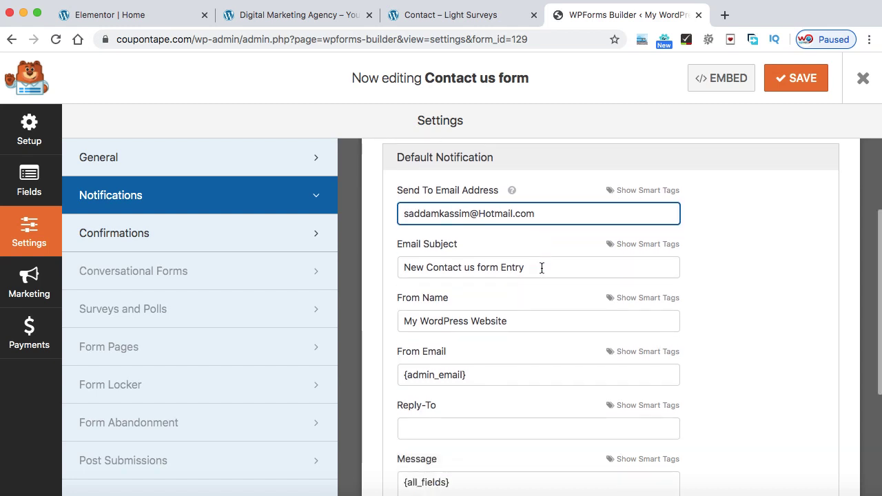
pyautogui.moveTo(541, 268); pyautogui.dragTo(400, 269)
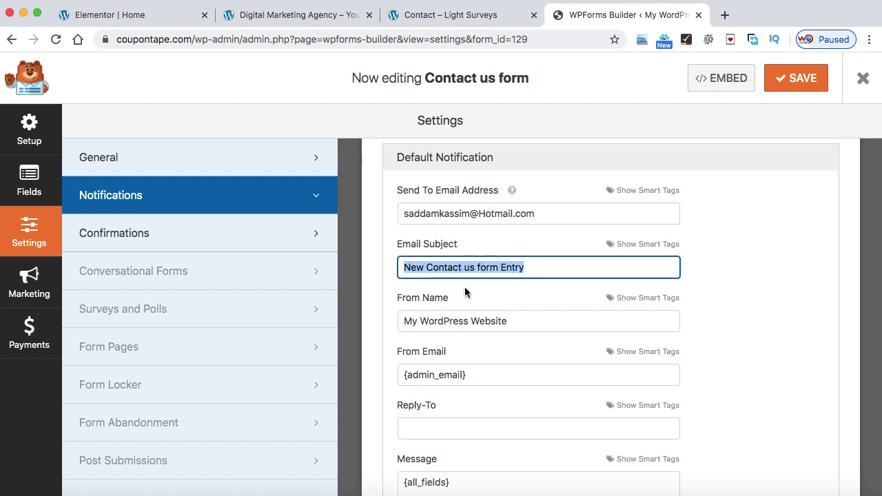
pyautogui.scroll(-1, 465, 287)
pyautogui.moveTo(513, 283); pyautogui.dragTo(400, 290)
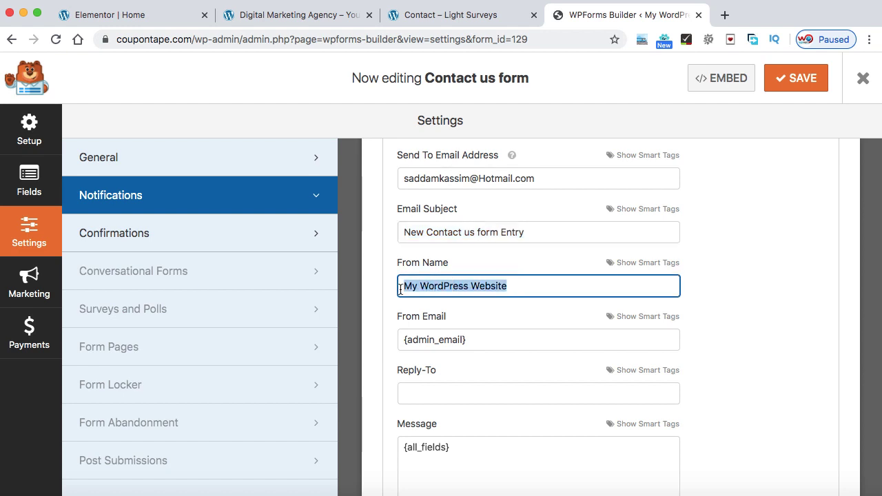
pyautogui.write('Coupo')
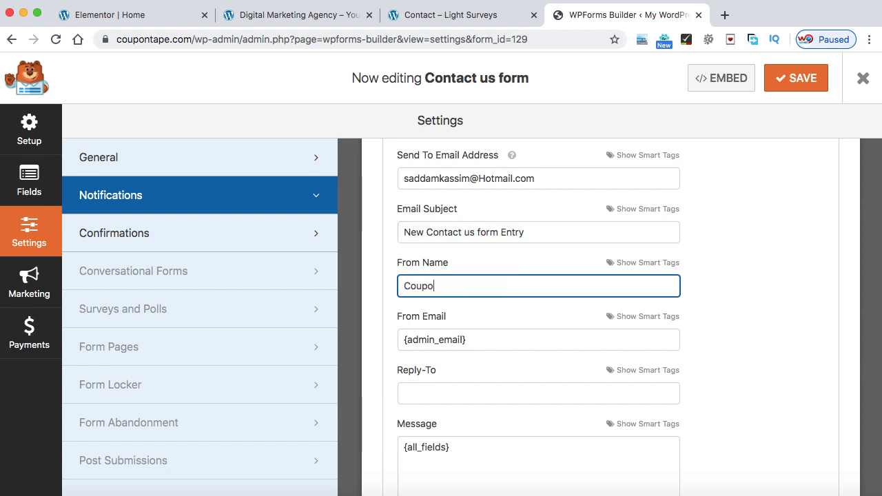
pyautogui.write('n Tape')
pyautogui.moveTo(474, 340); pyautogui.dragTo(402, 339)
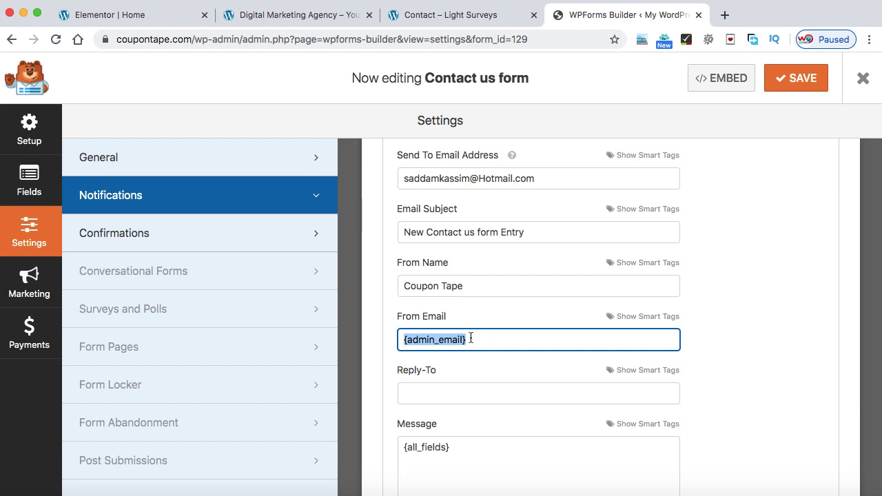
# Save the form, copy shortcode [wpforms id="129" title="false" description="false"], and open a new tab
pyautogui.click(798, 83)
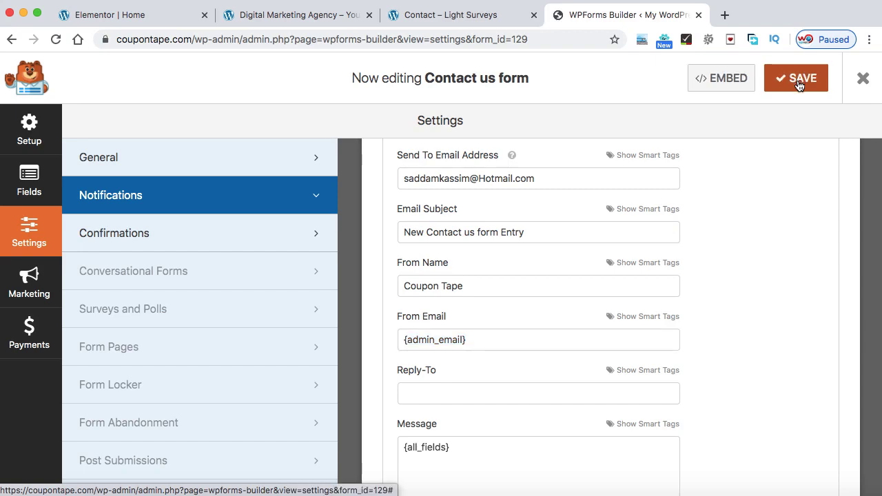
pyautogui.click(725, 80)
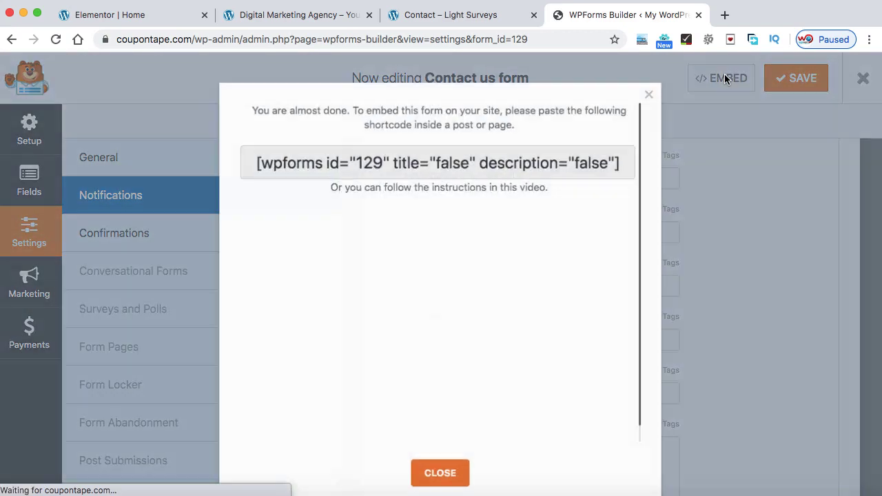
pyautogui.moveTo(254, 161); pyautogui.dragTo(624, 161)
pyautogui.rightClick(586, 160)
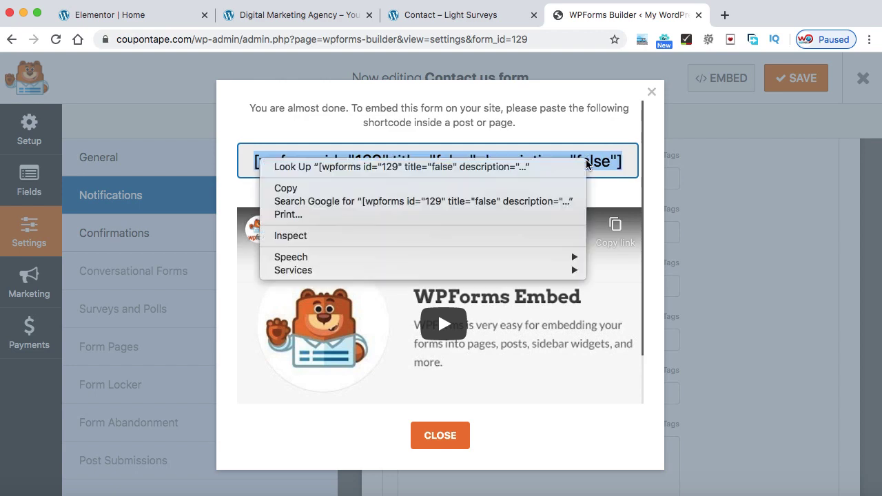
pyautogui.click(486, 186)
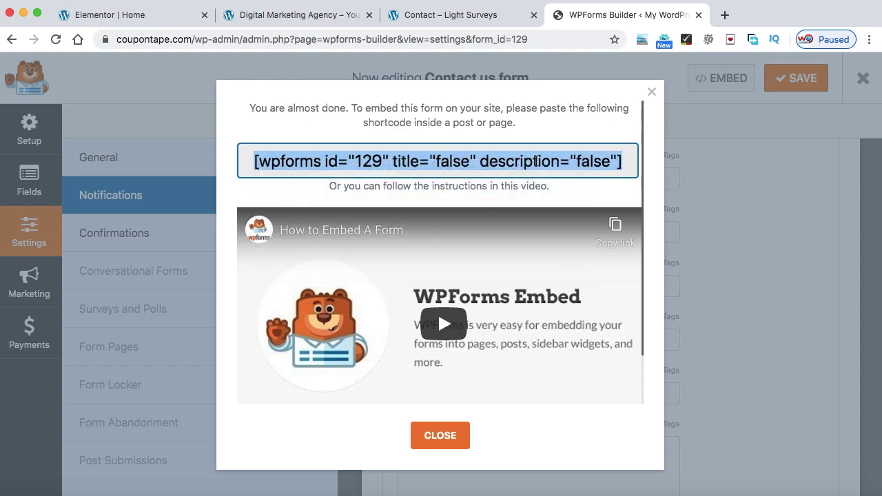
pyautogui.click(458, 14)
pyautogui.click(723, 14)
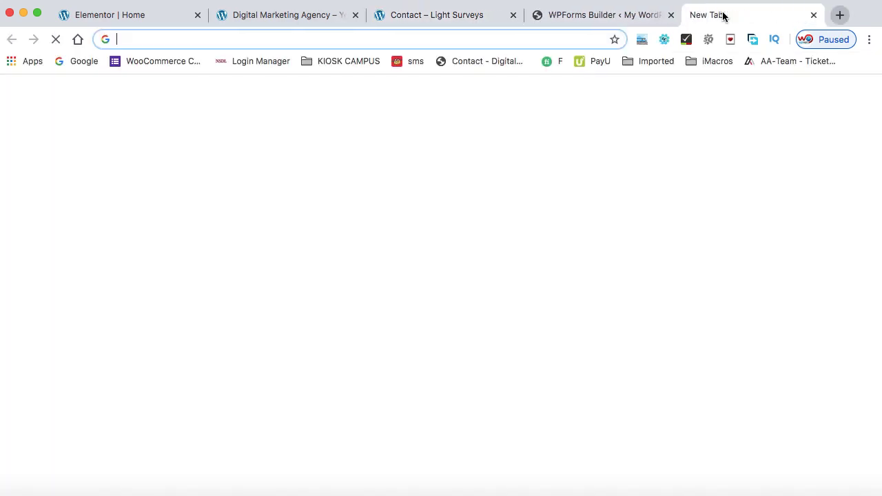
# Find the Contact page in WordPress and open it with Elementor
pyautogui.write('cou')
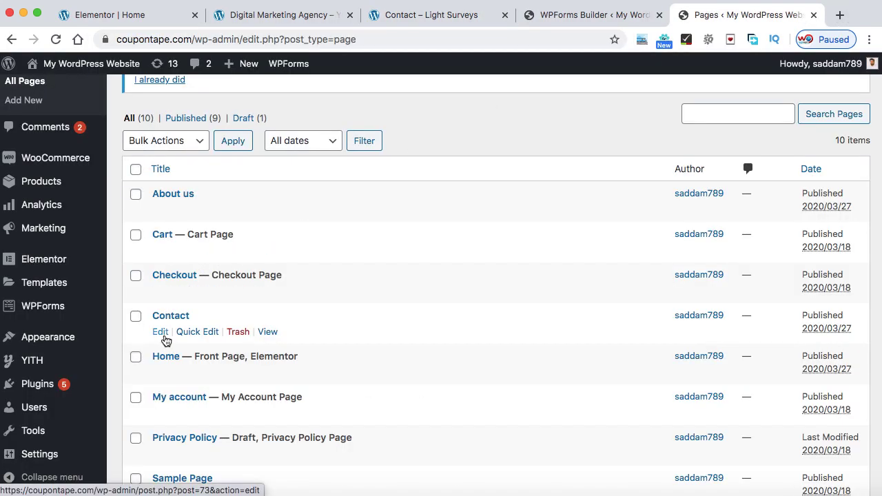
pyautogui.click(159, 333)
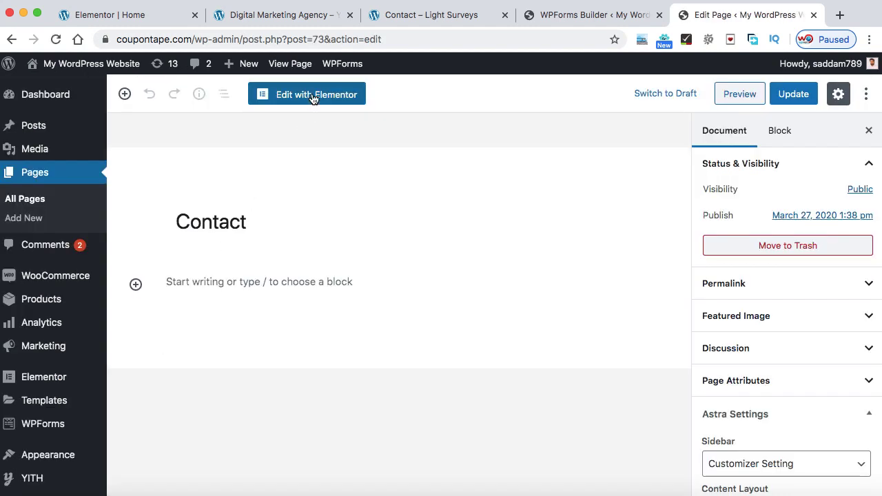
pyautogui.click(313, 96)
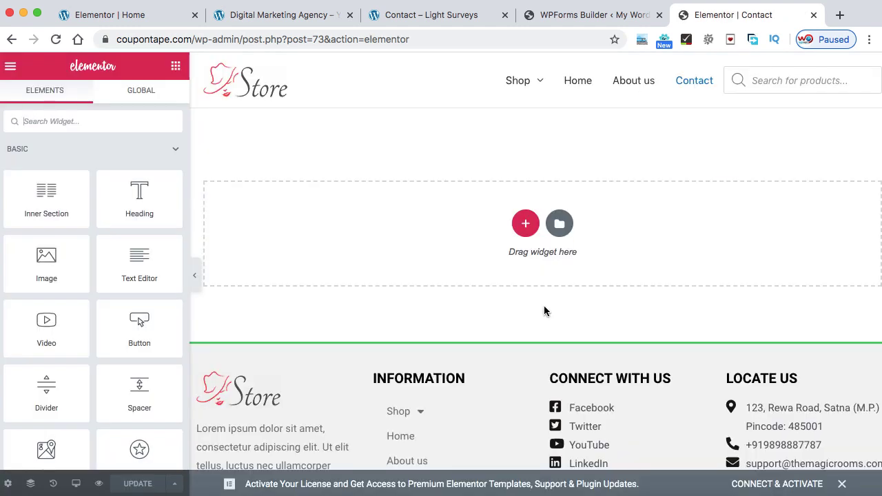
# Add a three-column section with columns resized to about 26% and 48% middle
pyautogui.click(526, 223)
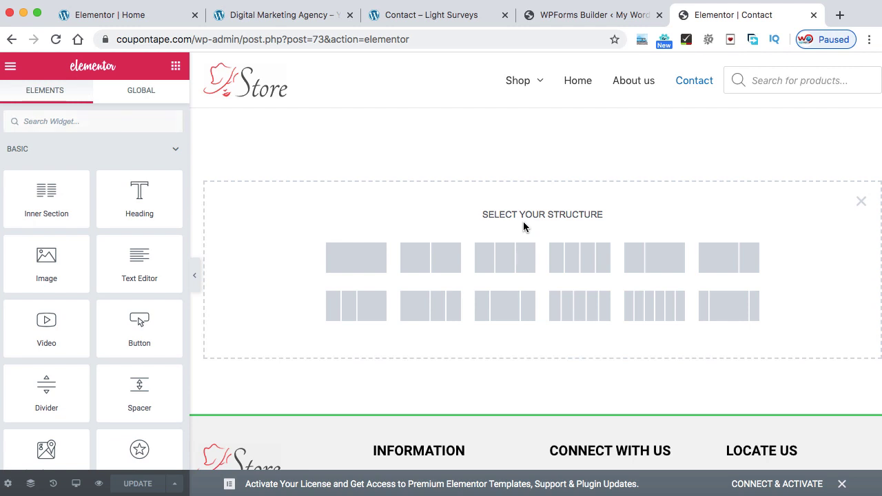
pyautogui.click(505, 257)
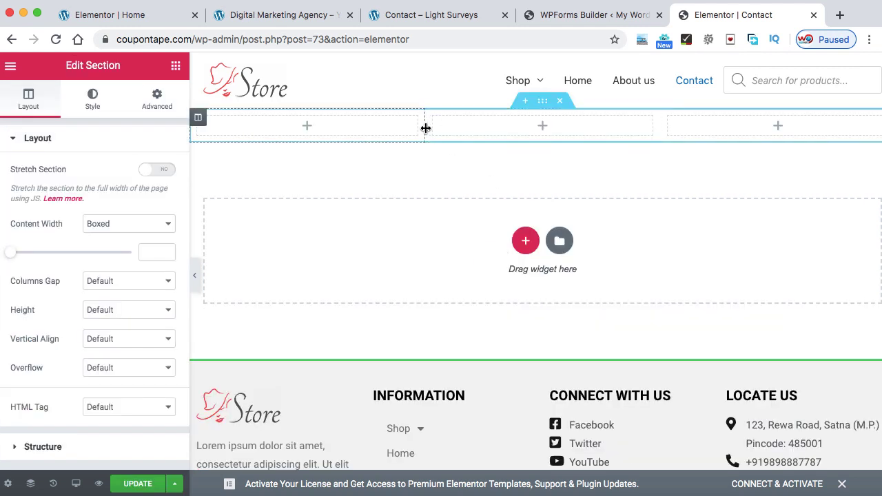
pyautogui.moveTo(425, 128); pyautogui.dragTo(375, 130)
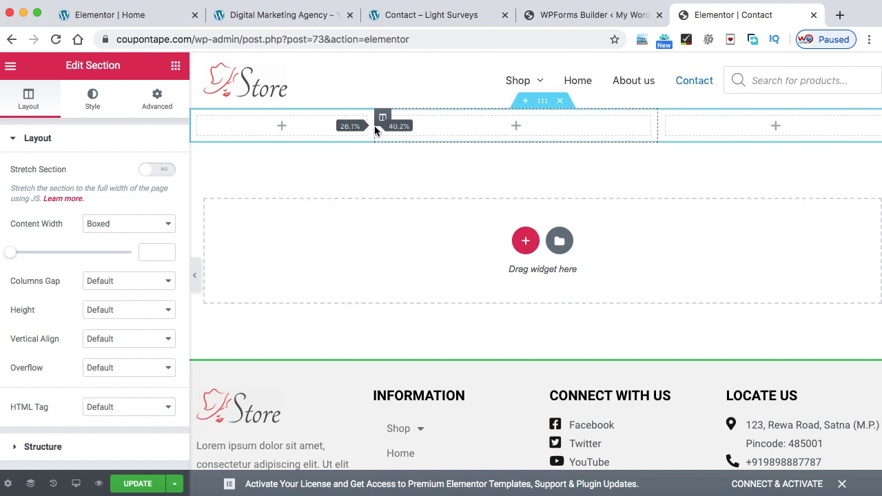
pyautogui.moveTo(660, 127); pyautogui.dragTo(709, 126)
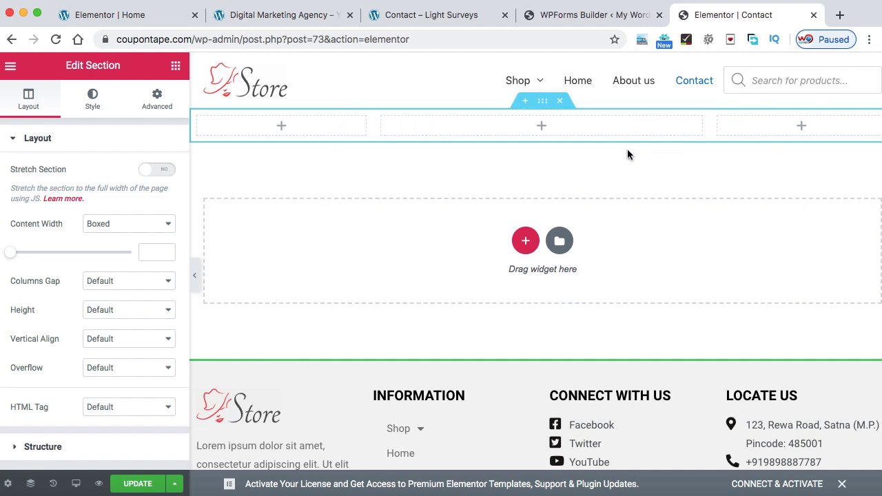
# Drop a Shortcode widget into the middle column with the pasted WPForms shortcode applied
pyautogui.click(543, 128)
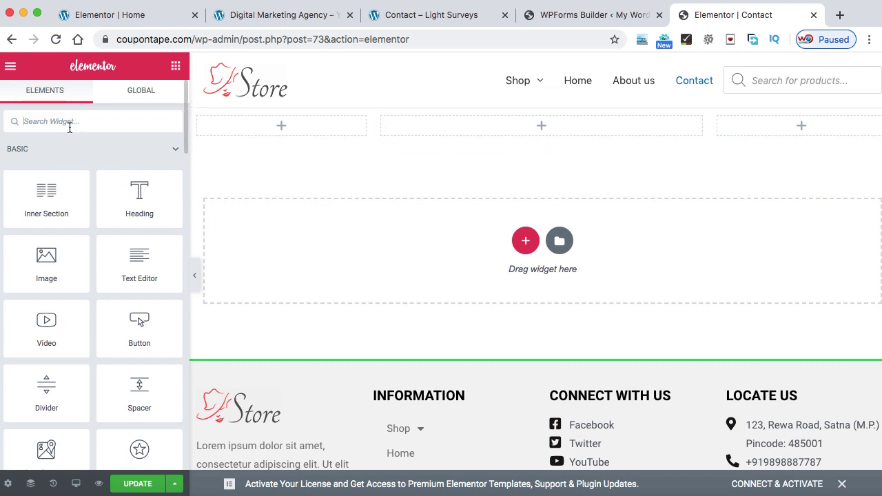
pyautogui.write('short')
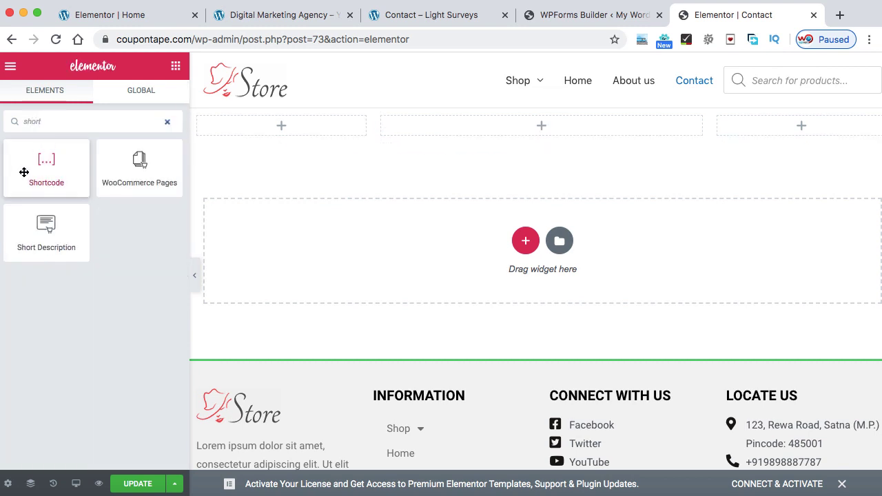
pyautogui.moveTo(23, 179); pyautogui.dragTo(502, 126)
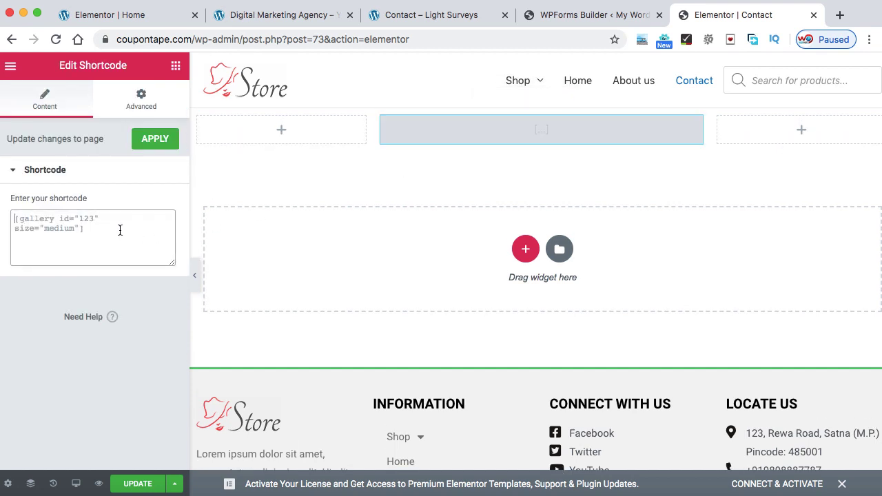
pyautogui.press('super+v')
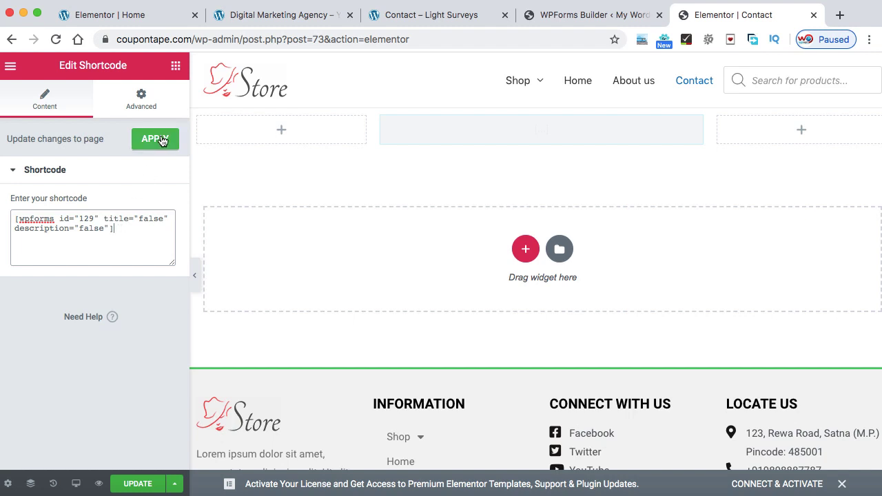
pyautogui.click(158, 140)
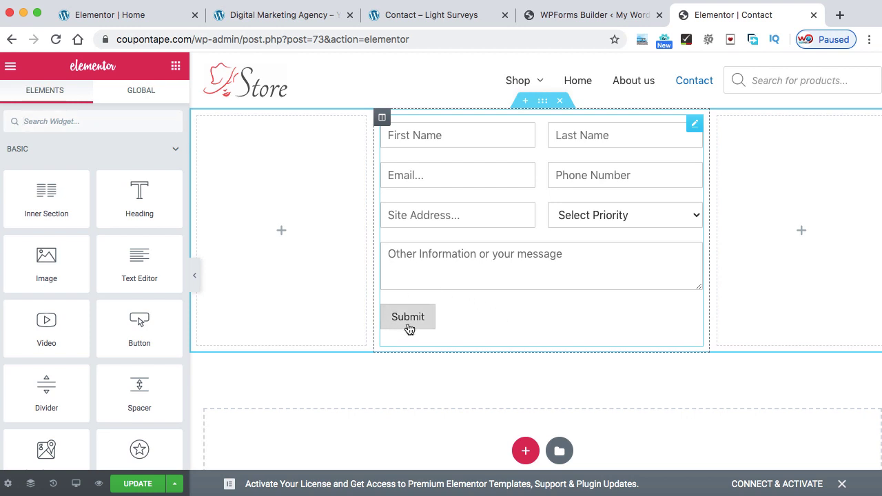
# Close the embed shortcode dialog and exit the WPForms form builder
pyautogui.click(423, 14)
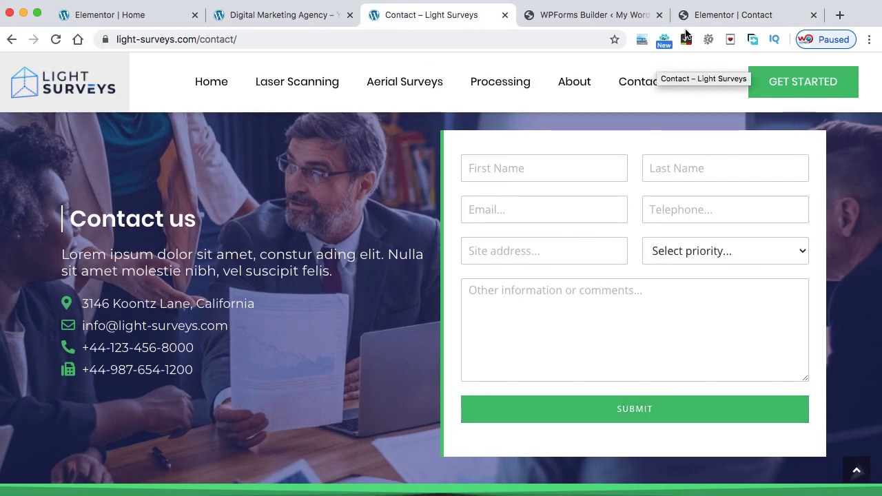
pyautogui.click(613, 19)
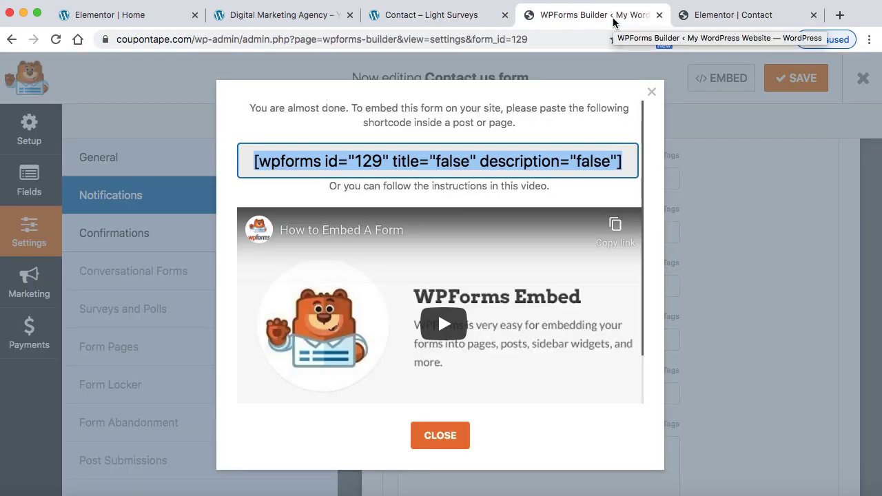
pyautogui.click(652, 91)
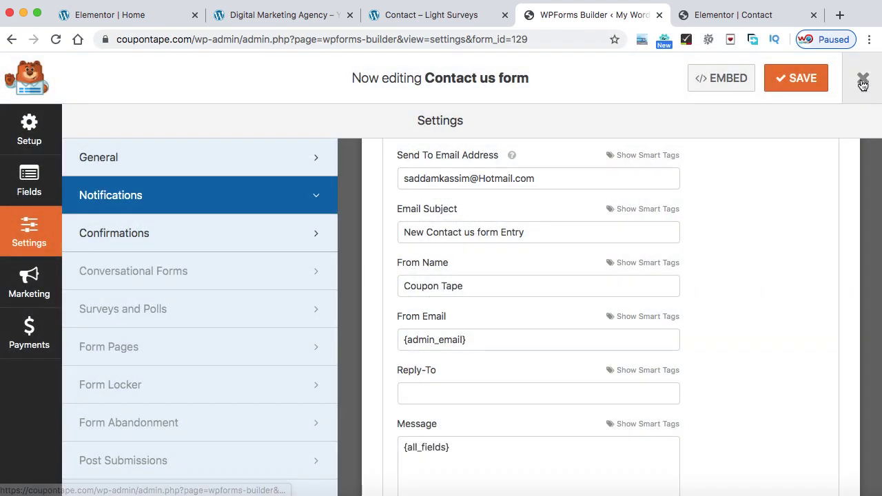
pyautogui.click(863, 81)
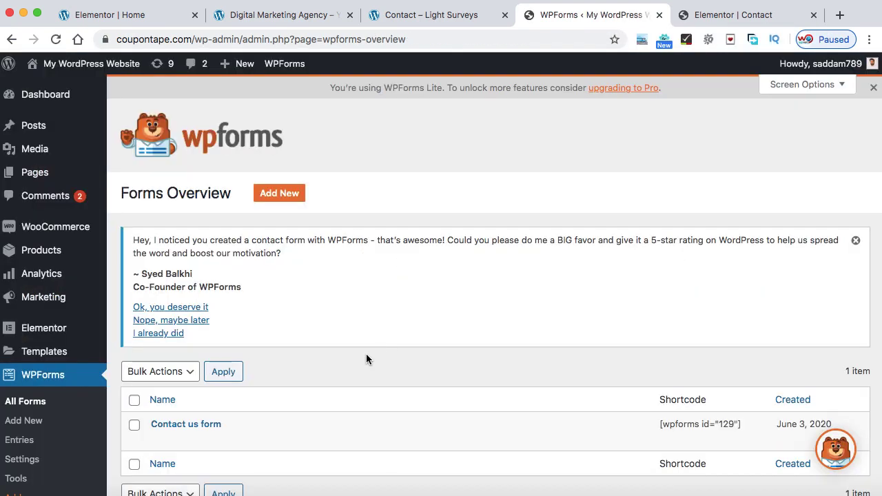
# Search plugins for 'css', then install and activate Simple Custom CSS and JS
pyautogui.scroll(-5, 366, 359)
pyautogui.moveTo(82, 415)
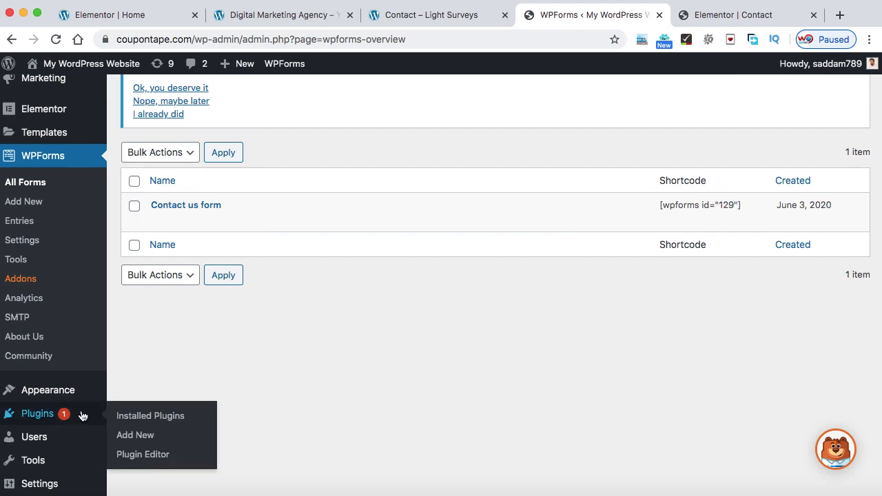
pyautogui.click(126, 436)
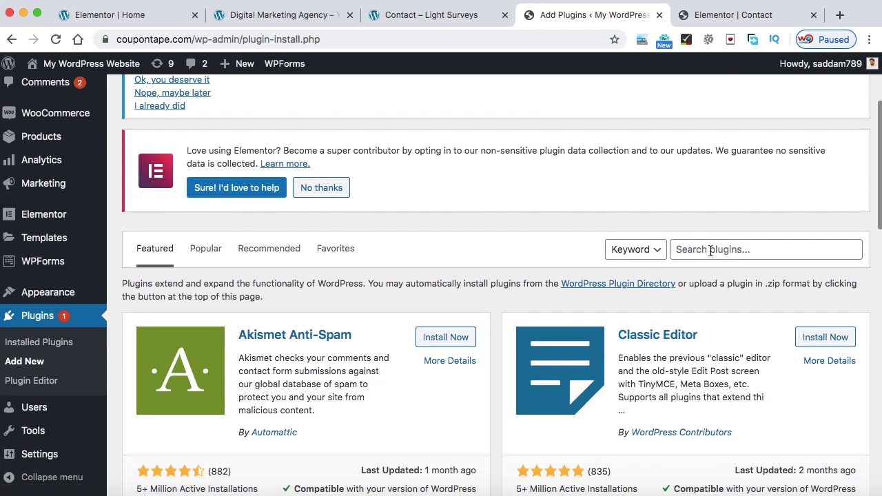
pyautogui.click(711, 251)
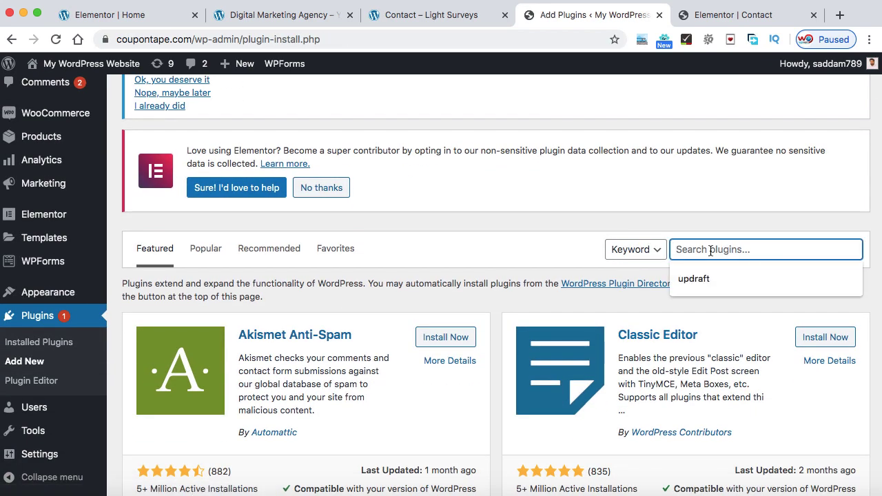
pyautogui.write('css js')
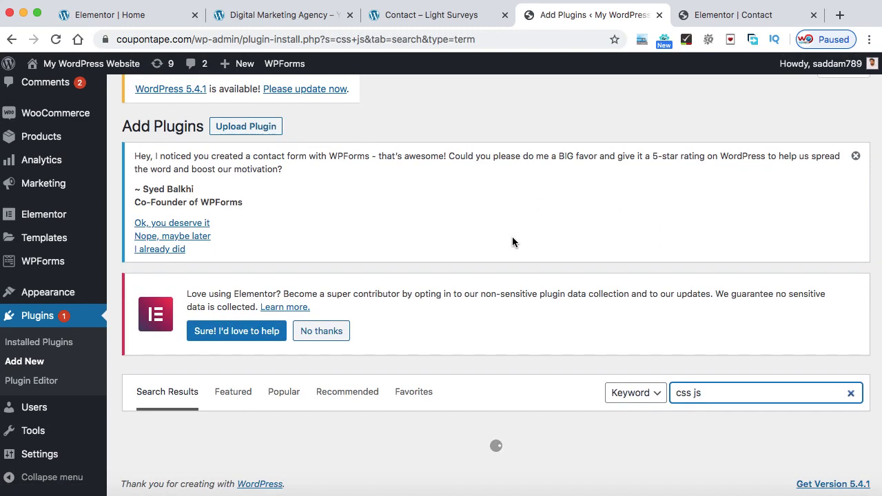
pyautogui.scroll(-4, 512, 241)
pyautogui.scroll(-3, 512, 242)
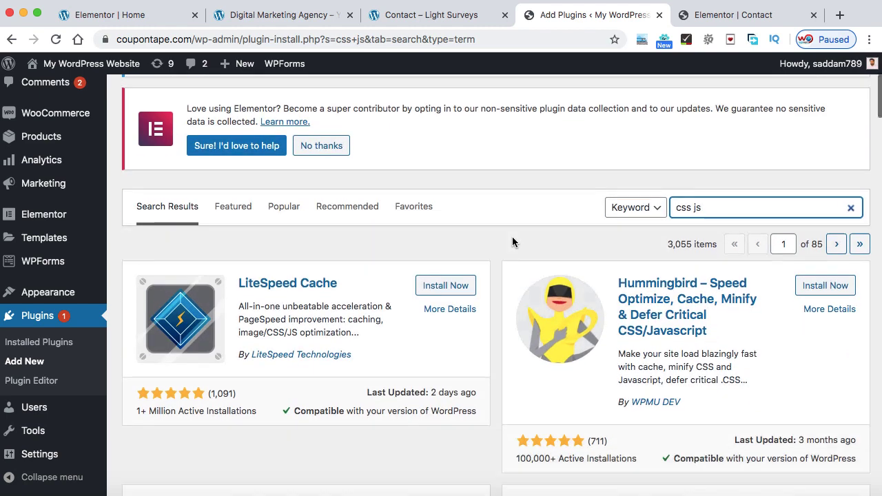
pyautogui.scroll(-6, 512, 242)
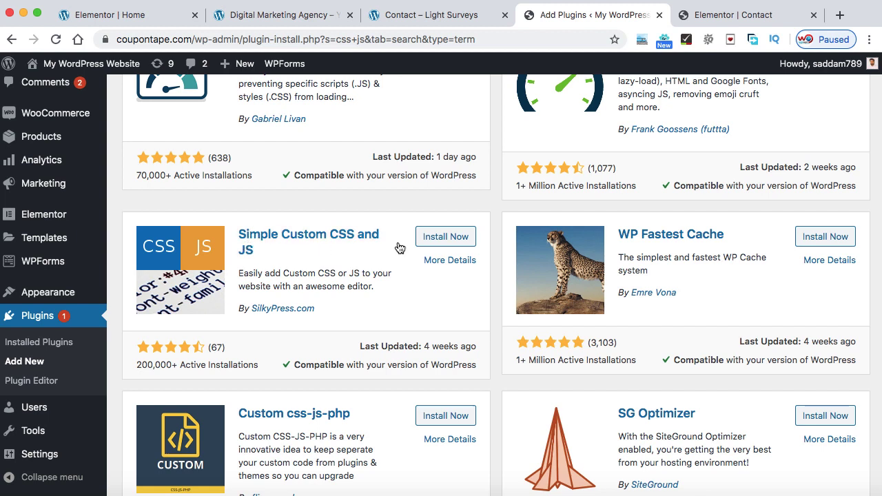
pyautogui.click(453, 237)
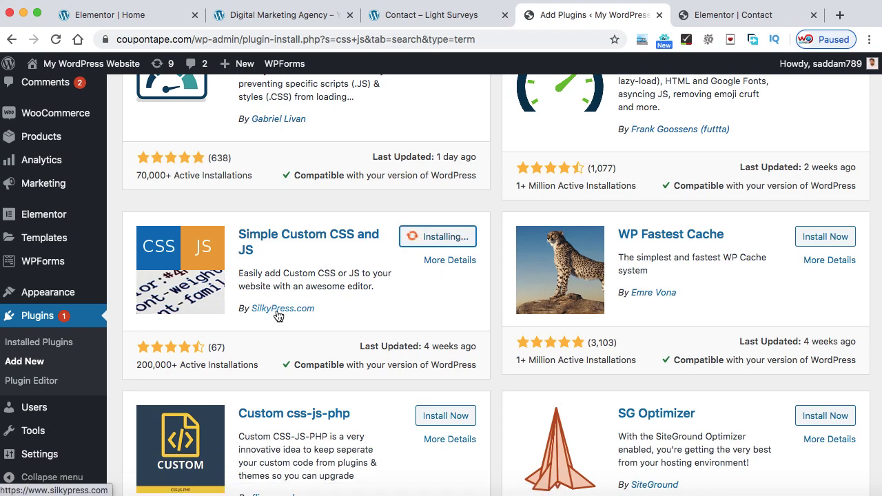
pyautogui.click(451, 236)
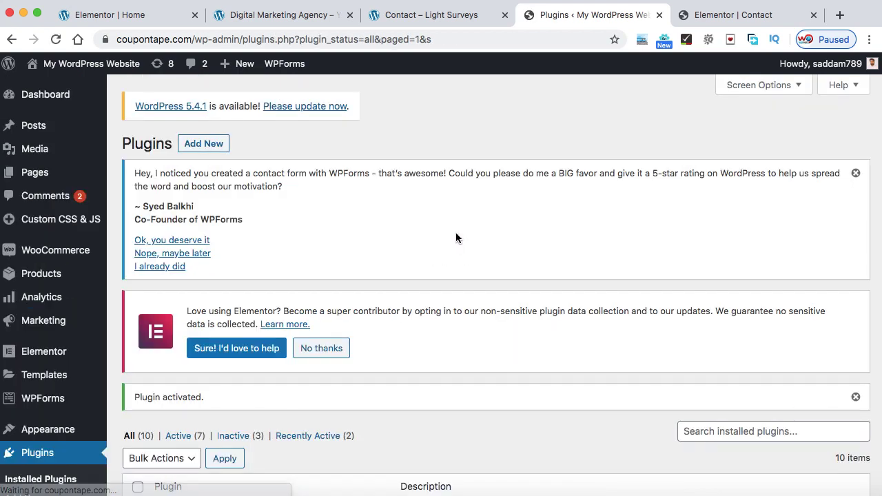
# Create a new custom CSS entry titled 'wp forms submit button'
pyautogui.moveTo(69, 225)
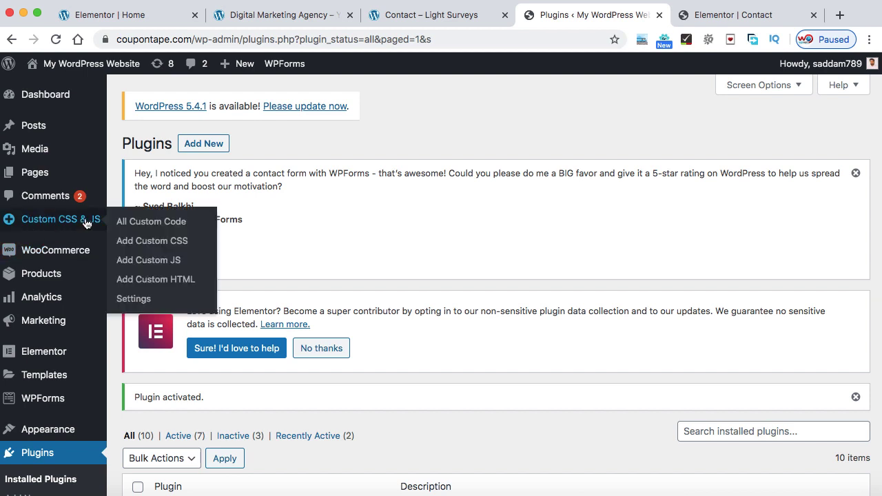
pyautogui.click(153, 243)
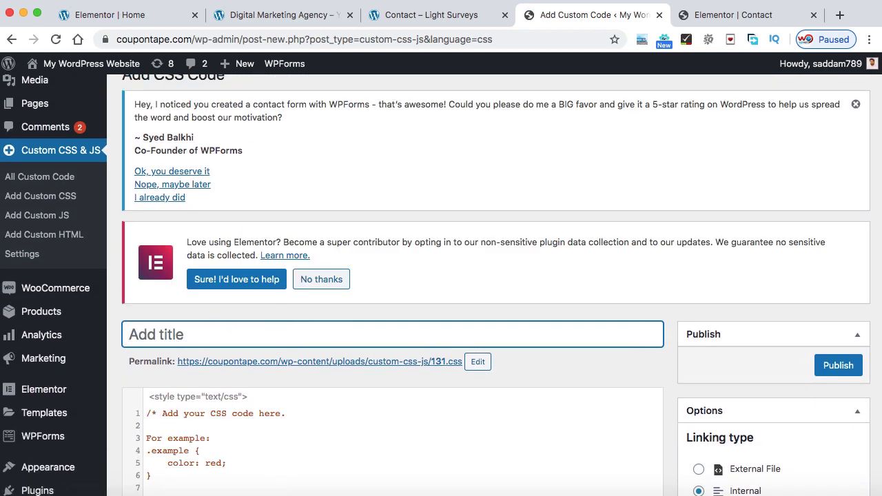
pyautogui.write('wp forms su')
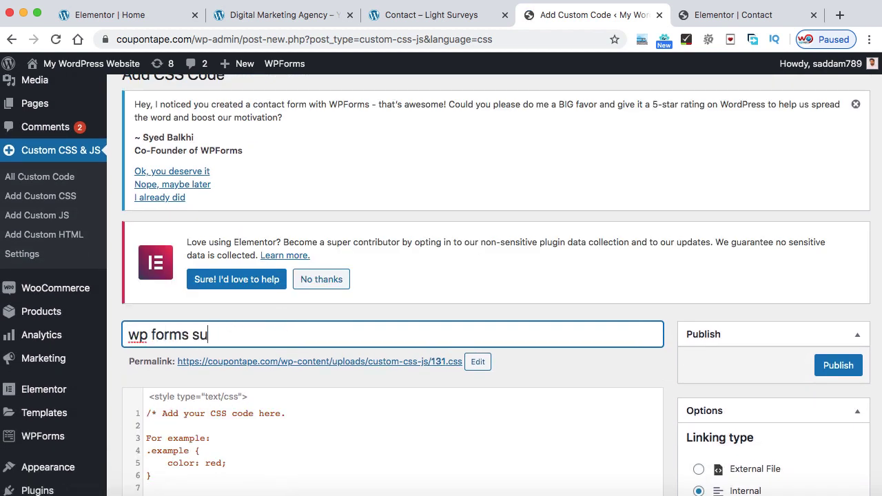
pyautogui.write('bmit button')
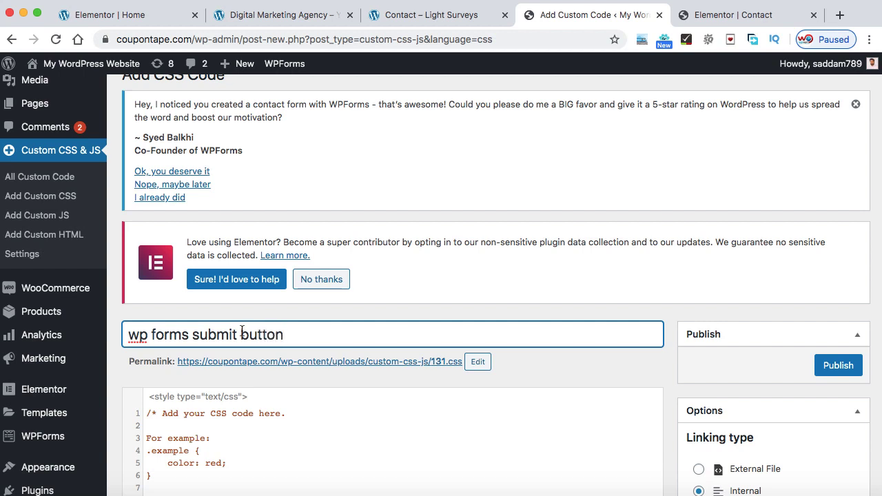
# Replace the sample code with the pasted submit-button CSS and publish it
pyautogui.scroll(-5, 279, 334)
pyautogui.click(248, 322)
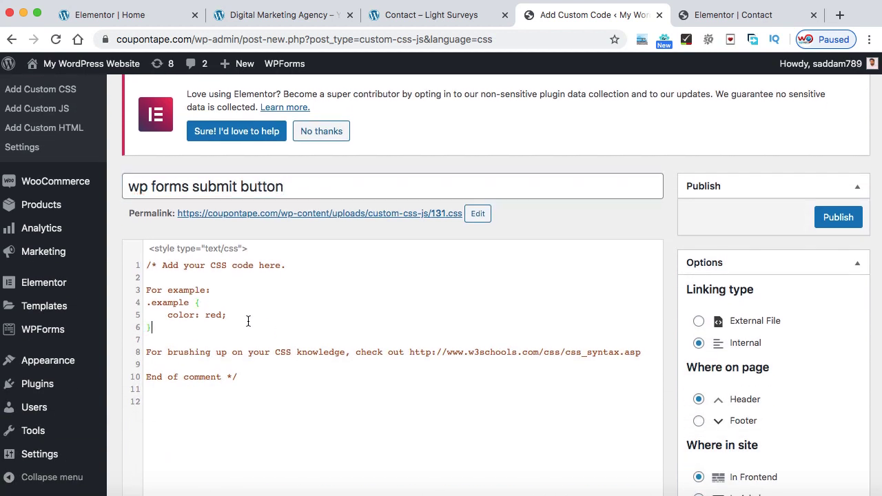
pyautogui.press('super+a')
pyautogui.press('BackSpace')
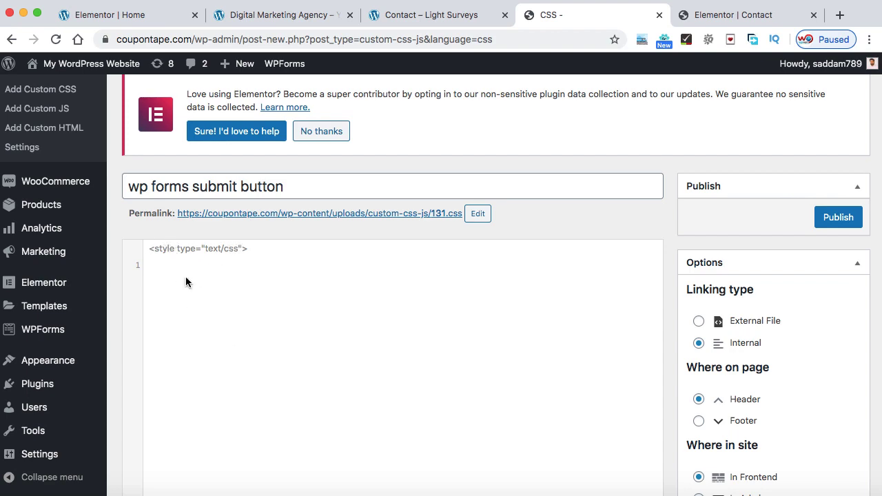
pyautogui.write('/*submit button css*/ div.wpforms-container-full .wpforms-form input[type=submit], div.wpforms-container-full .wpforms-form button[type=submit] {     background-color: #00BA51; /* Grey background */     border: 1px solid #00BA51; /* Dark grey border */     color: #ffffff; /* Black text color */     font-size: 1em; /* Size of text */     padding: 10px 15px; /* Distance between text and border */     border-radius:4px;     width:100%;     box-shadow: 0px 1px 2px rgba(0, 0, 0, 0.6); }  div.wpforms-container-full .wpforms-form input[type=submit]:hover, div.wpforms-container-full .wpforms-form button[type=submit]:hover {     background-color: #00c355; /* Grey background */     border: 1px solid #00c355; /* Dark grey border */     color: #ffffff; /* Black text color */     font-size: 1em; /* Size of text */     padding: 10px 15px; /* Distance between text and border */     border-radius:4px;     width:100%;     box-shadow: 0px 1px 2px rgba(0, 0, 0, 0.6); }')
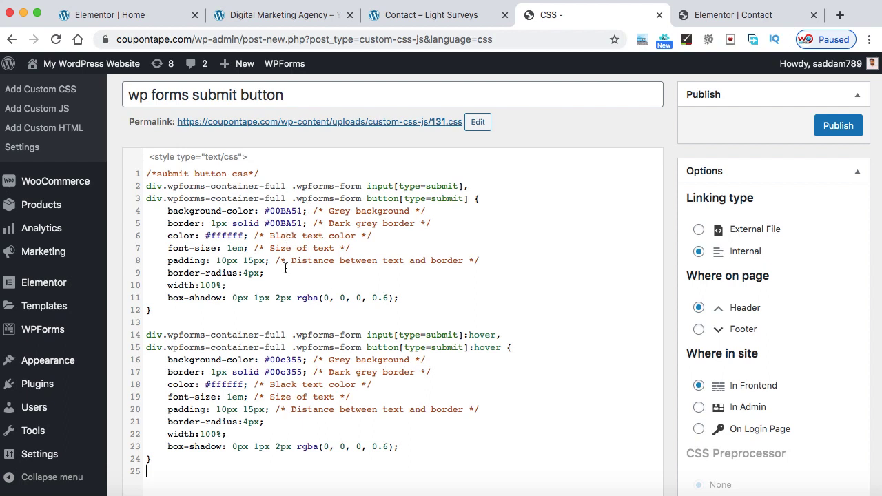
pyautogui.scroll(2, 285, 268)
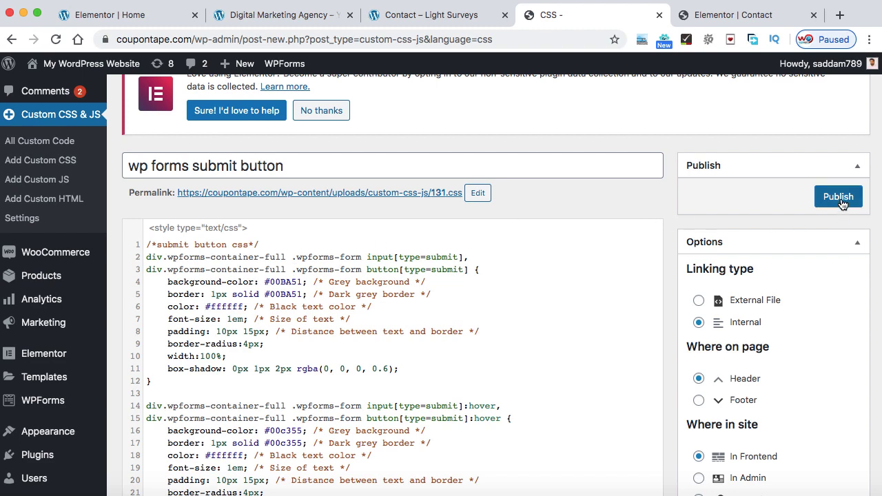
pyautogui.click(838, 197)
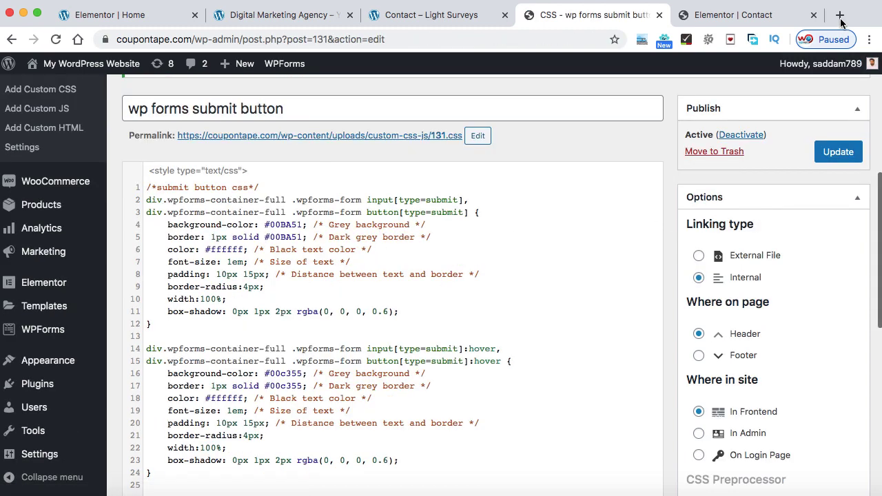
# Load coupontape.com in a new tab, open its Contact page, and choose Urgent priority
pyautogui.click(840, 15)
pyautogui.write('cou')
pyautogui.press('Right')
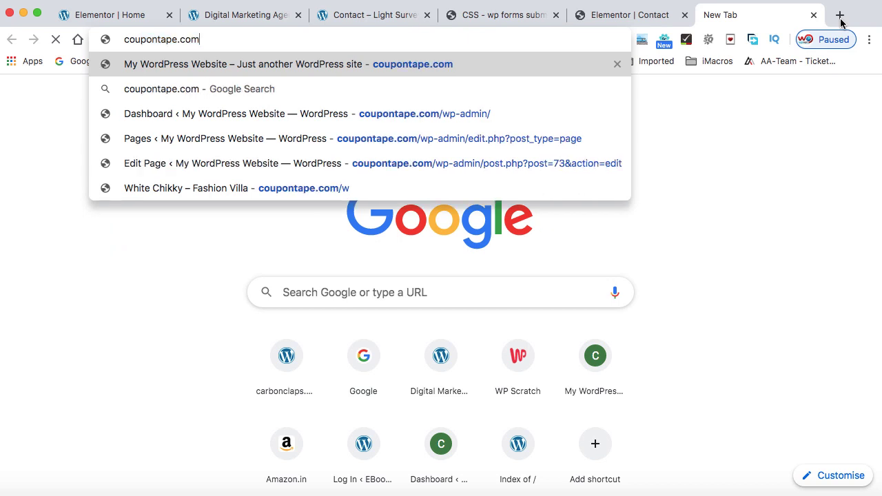
pyautogui.press('Return')
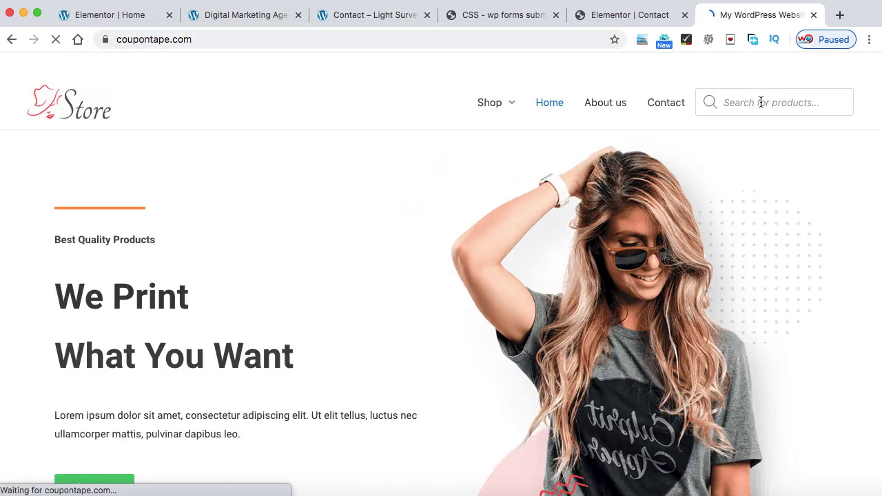
pyautogui.click(666, 103)
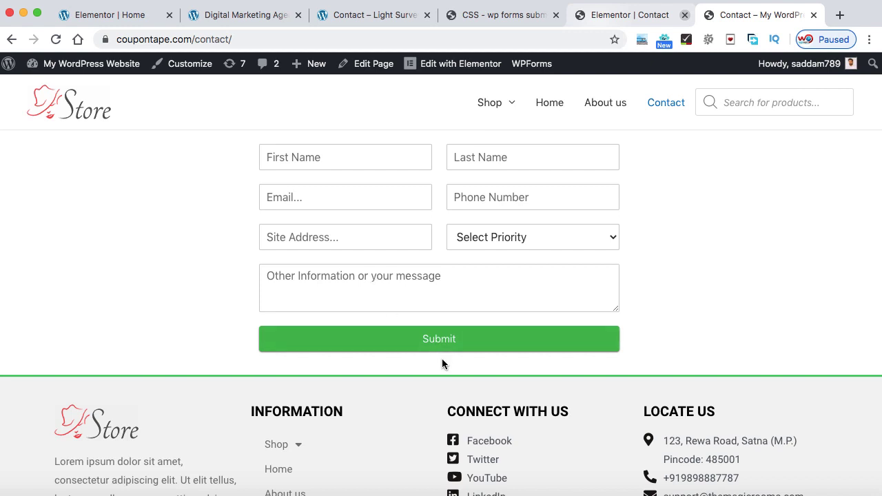
pyautogui.click(597, 237)
pyautogui.click(484, 253)
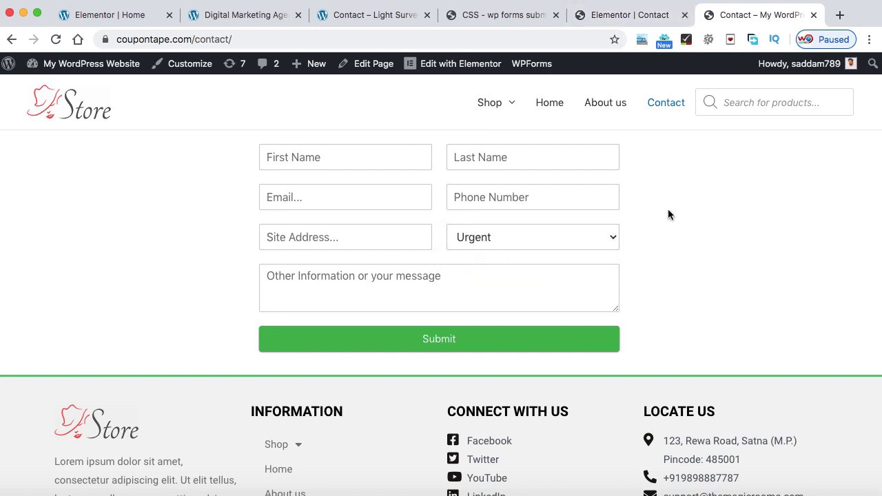
# Load the indiansportsawards.org site in another new tab
pyautogui.click(840, 15)
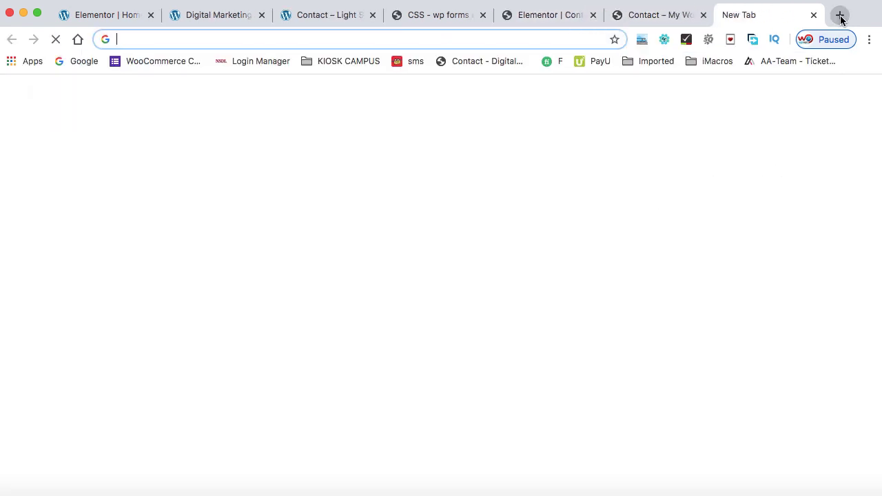
pyautogui.write('in')
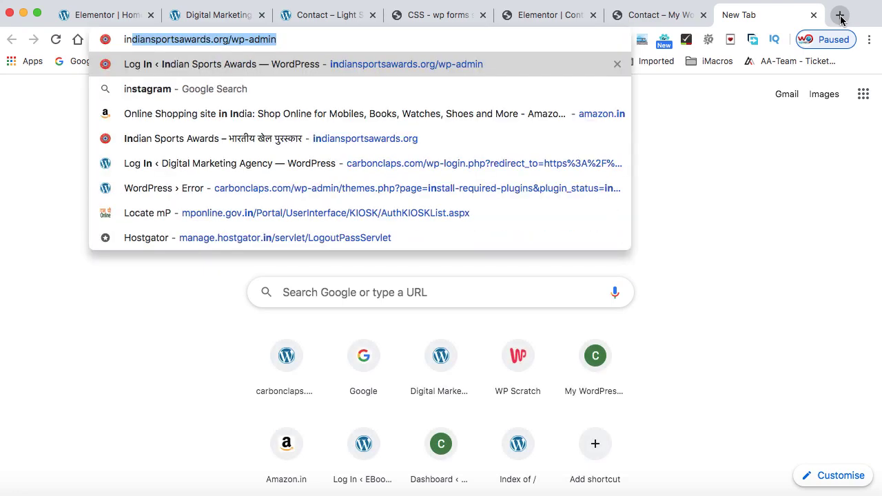
pyautogui.press('Right')
pyautogui.press('BackSpace')
pyautogui.press('BackSpace')
pyautogui.press('BackSpace')
pyautogui.press('BackSpace')
pyautogui.press('BackSpace')
pyautogui.press('BackSpace')
pyautogui.press('BackSpace')
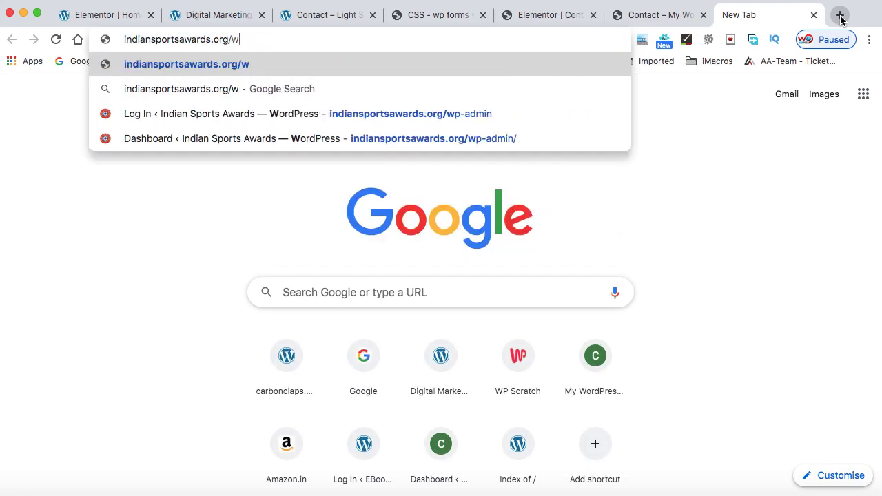
pyautogui.press('BackSpace')
pyautogui.press('BackSpace')
pyautogui.press('Return')
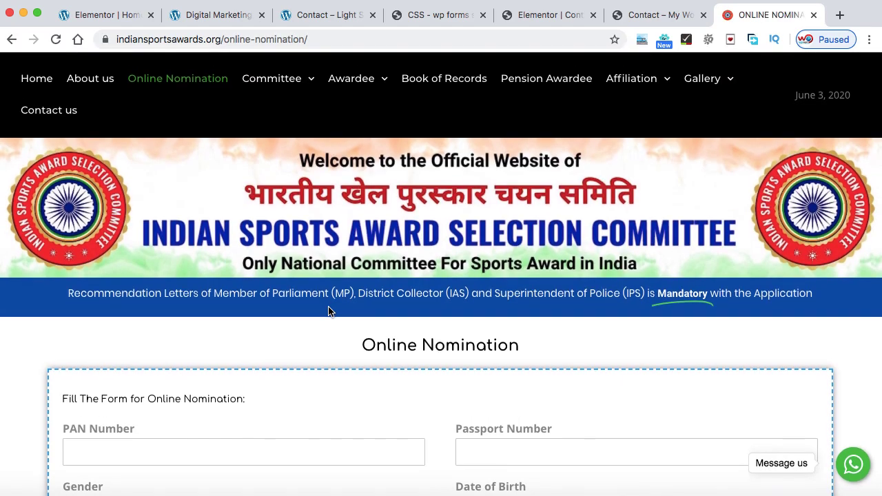
# Scroll down the nomination form and try the Date of Birth calendar
pyautogui.scroll(-2, 328, 311)
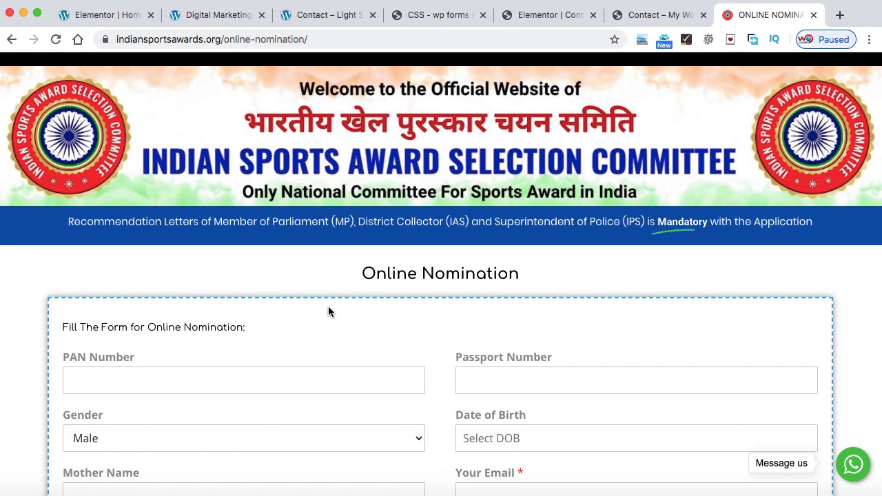
pyautogui.scroll(-5, 328, 310)
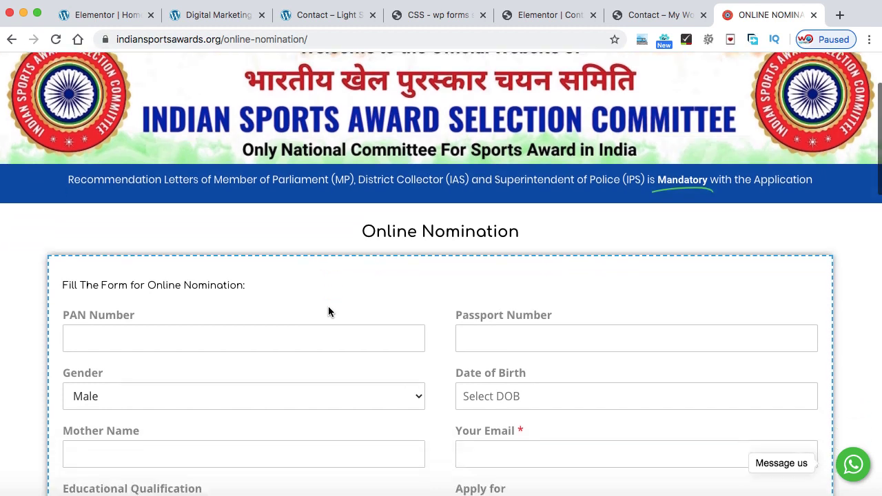
pyautogui.scroll(-1, 328, 306)
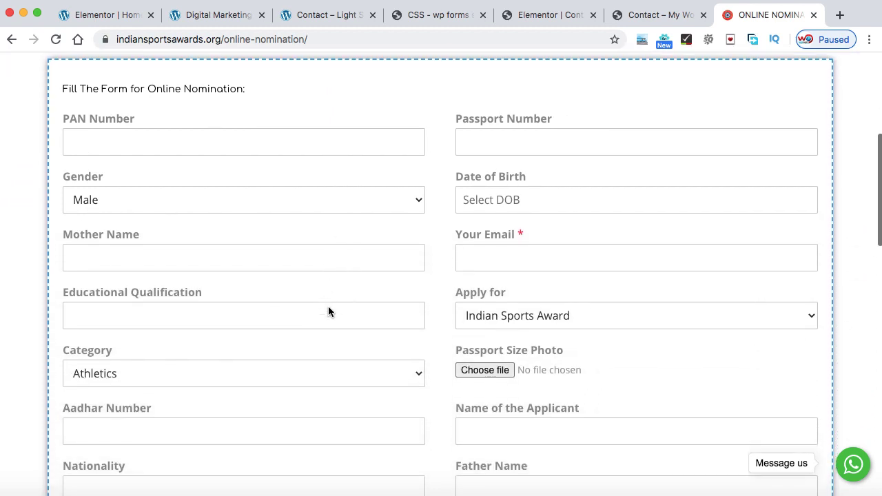
pyautogui.scroll(-1, 328, 311)
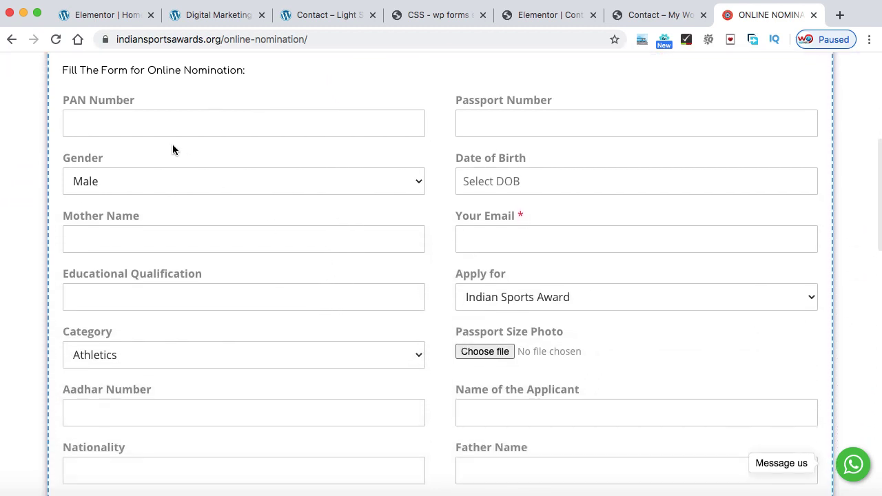
pyautogui.scroll(-1, 435, 268)
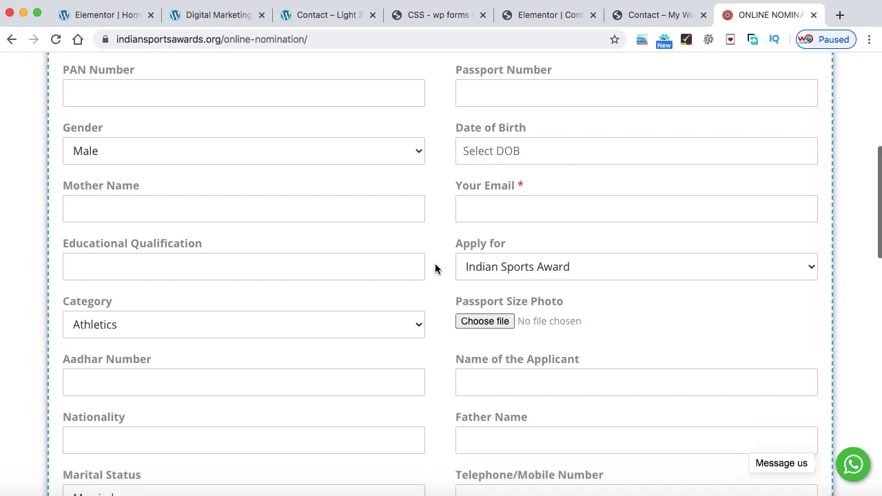
pyautogui.click(541, 157)
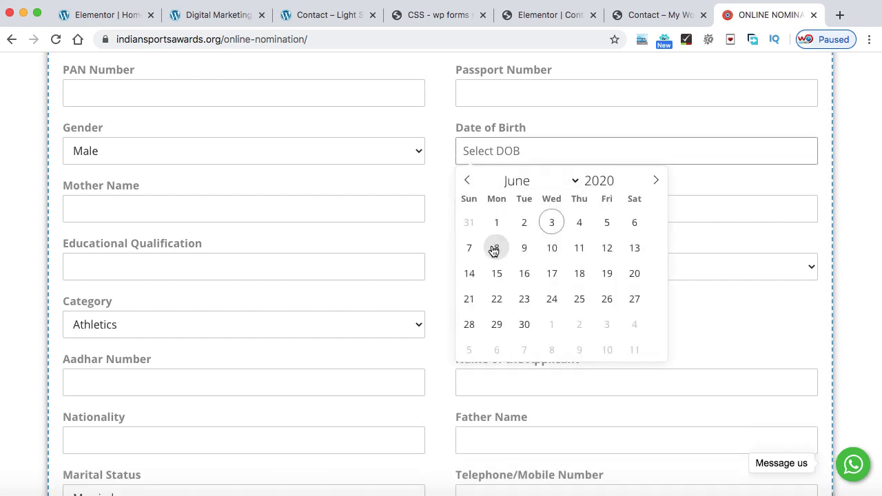
pyautogui.click(437, 179)
# Check the Category list, keeping Athletics, and review the remaining nomination fields
pyautogui.scroll(-5, 437, 179)
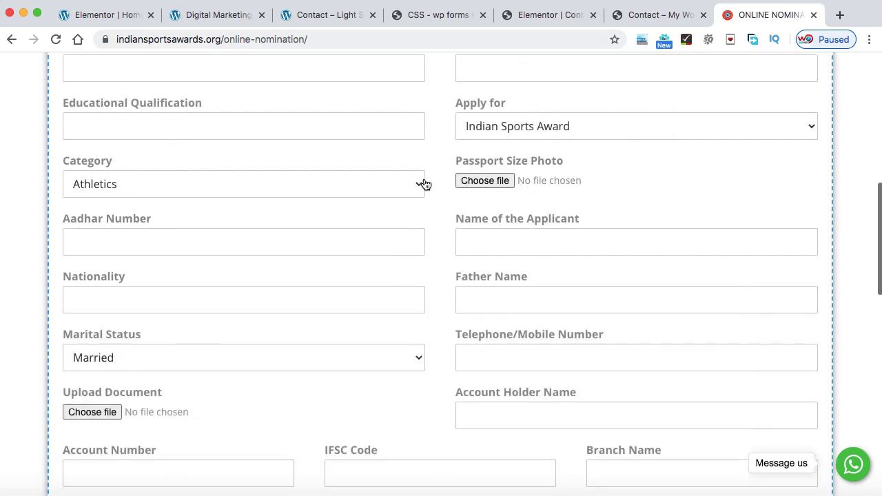
pyautogui.click(411, 185)
pyautogui.click(432, 153)
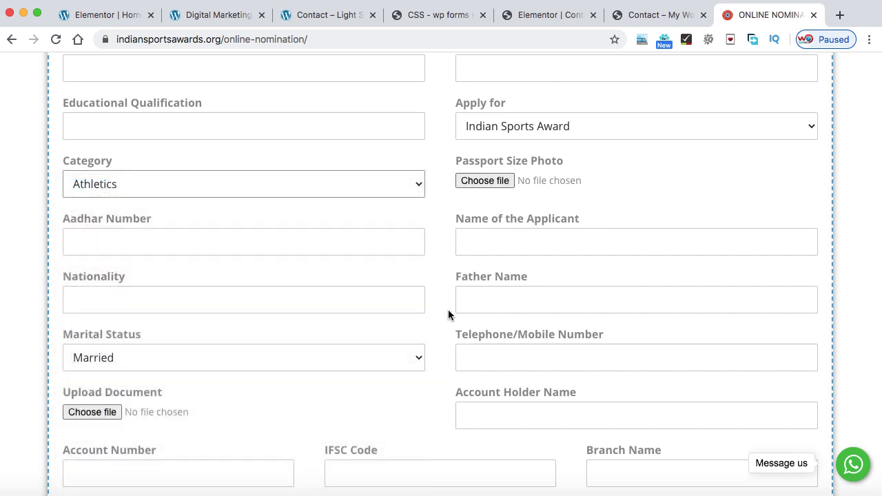
pyautogui.scroll(-5, 448, 309)
pyautogui.scroll(-2, 448, 315)
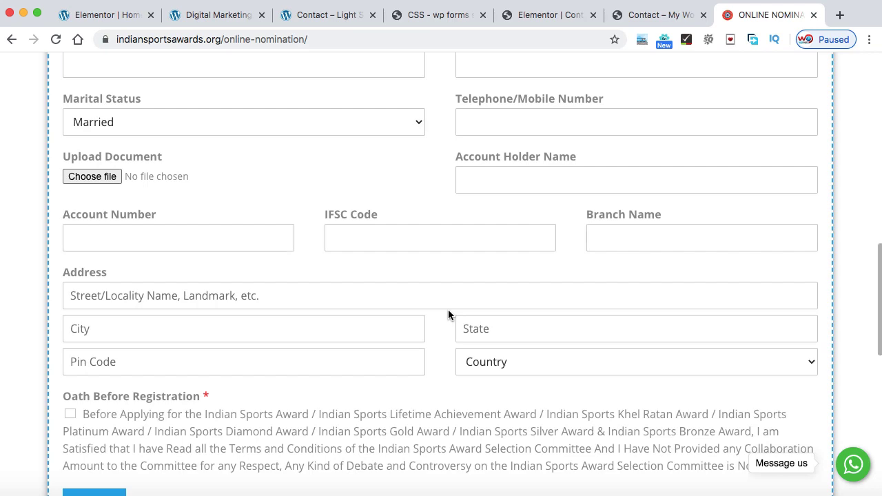
pyautogui.scroll(15, 460, 264)
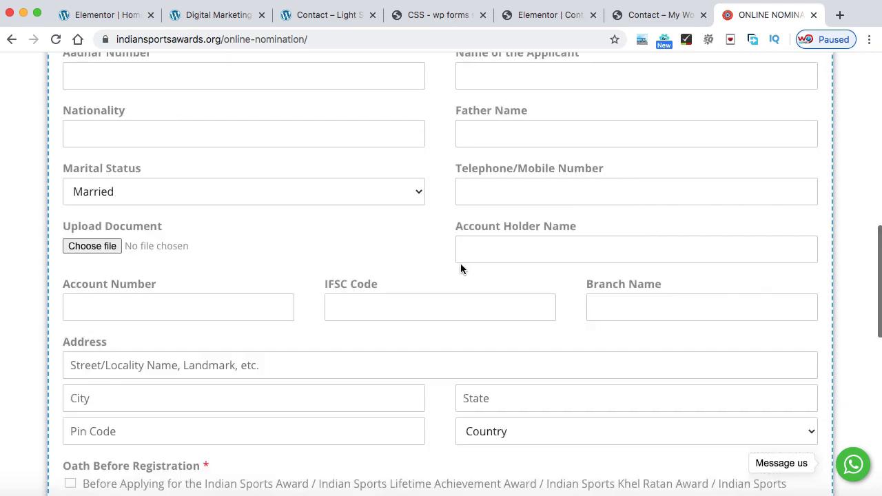
pyautogui.scroll(1, 461, 269)
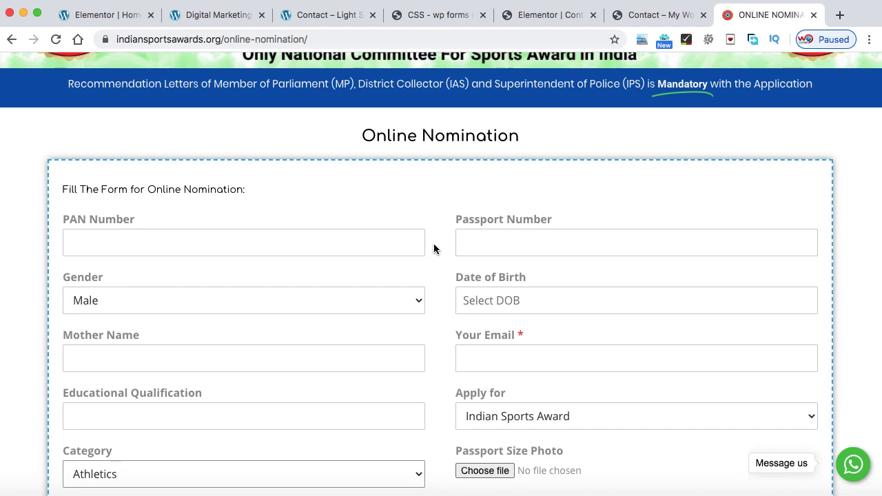
pyautogui.click(840, 15)
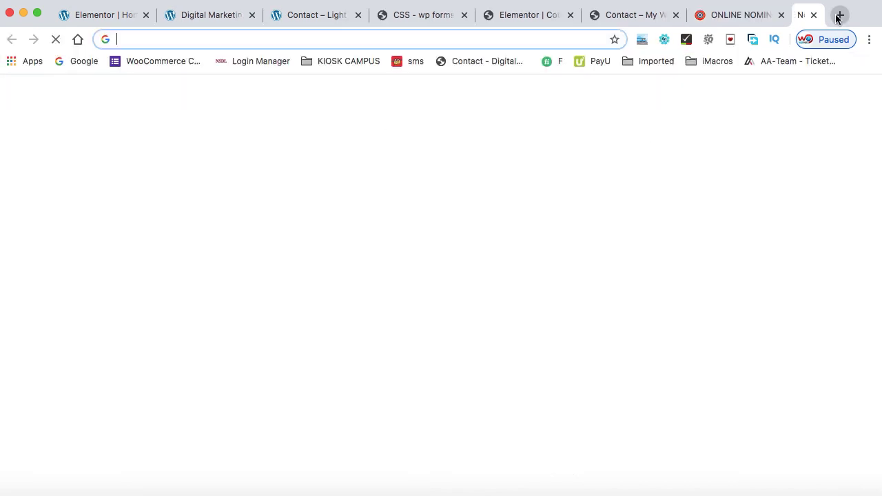
# Search Google for 'wpforms', open the official WPForms site, and view its Pricing plans
pyautogui.click(63, 60)
pyautogui.write('wpforms')
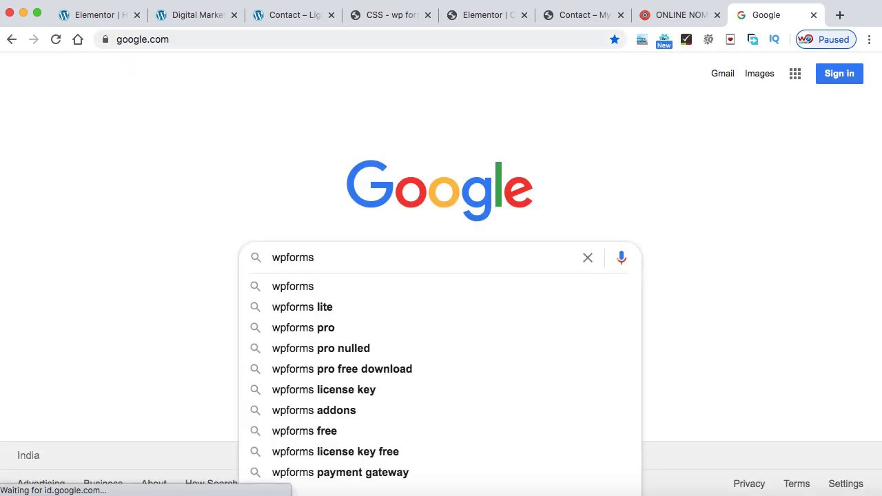
pyautogui.press('Return')
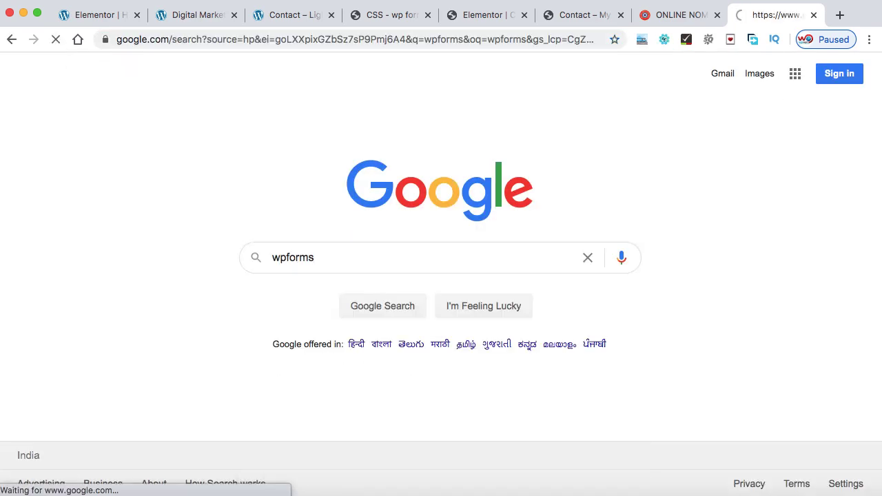
pyautogui.click(171, 199)
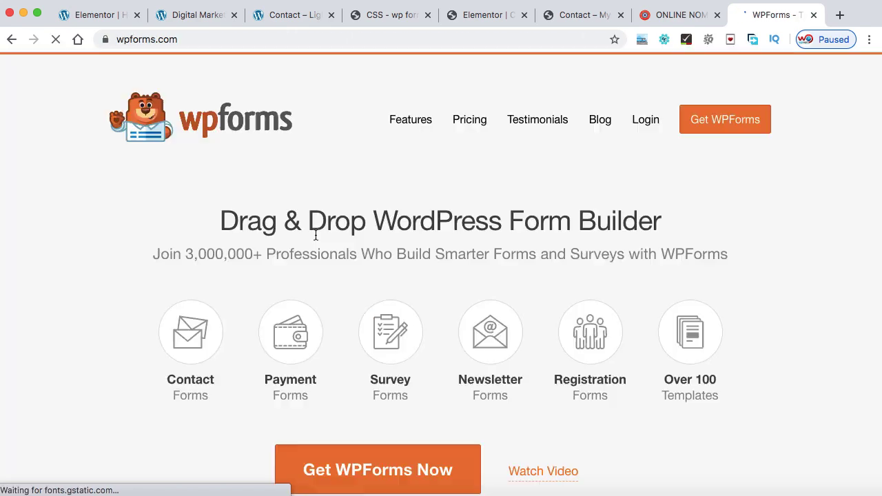
pyautogui.click(474, 120)
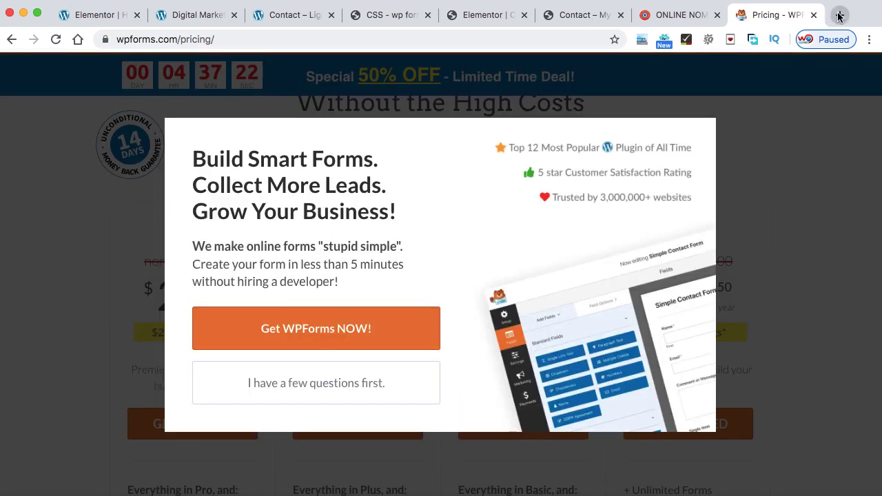
pyautogui.click(840, 14)
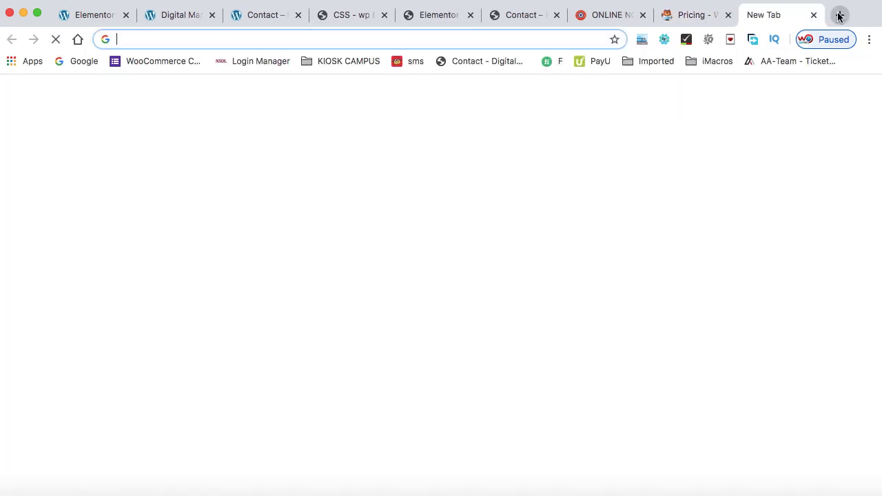
# Load wpscratch.com, search the store for 'wpforms', and view all results
pyautogui.write('wpscratch.com')
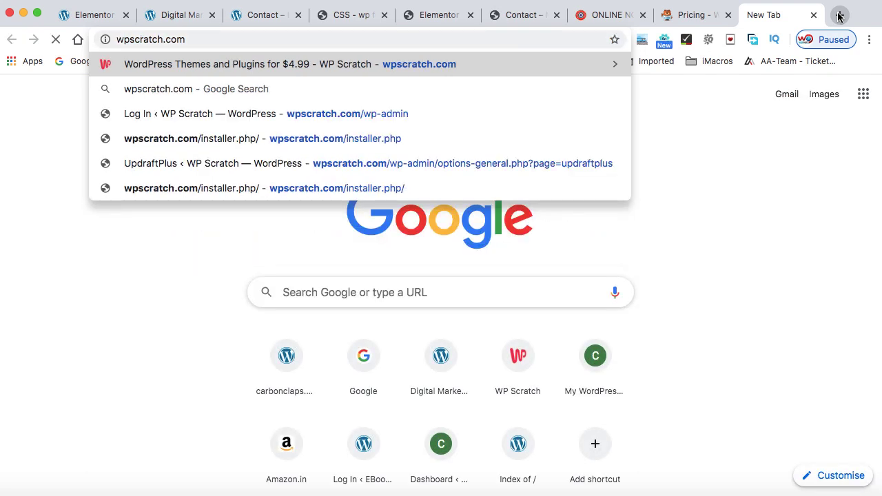
pyautogui.press('Return')
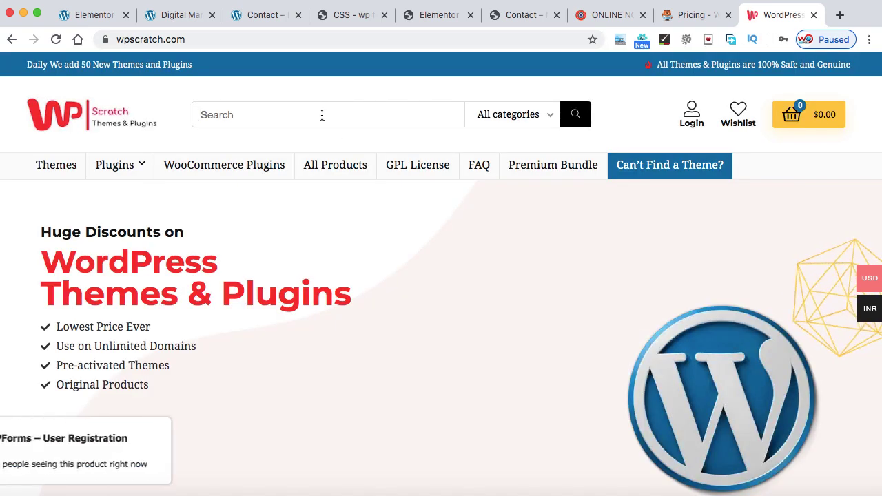
pyautogui.click(322, 115)
pyautogui.write('wpforms')
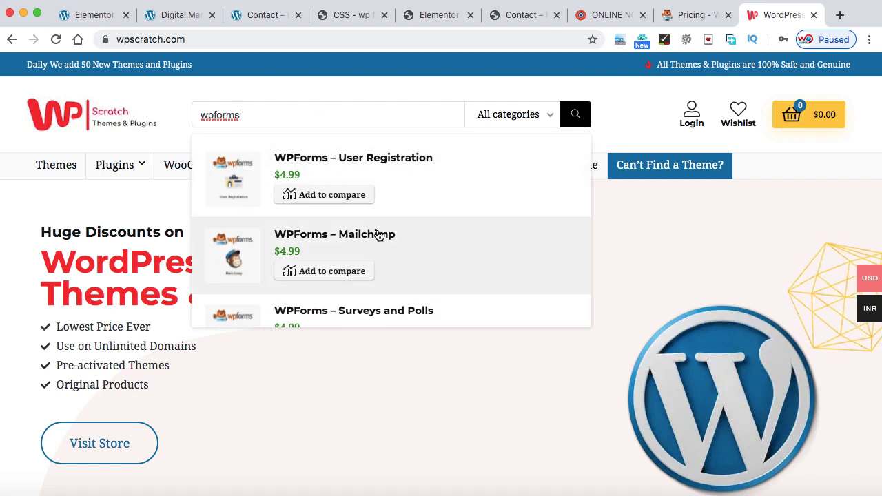
pyautogui.scroll(-3, 380, 234)
pyautogui.scroll(-5, 379, 237)
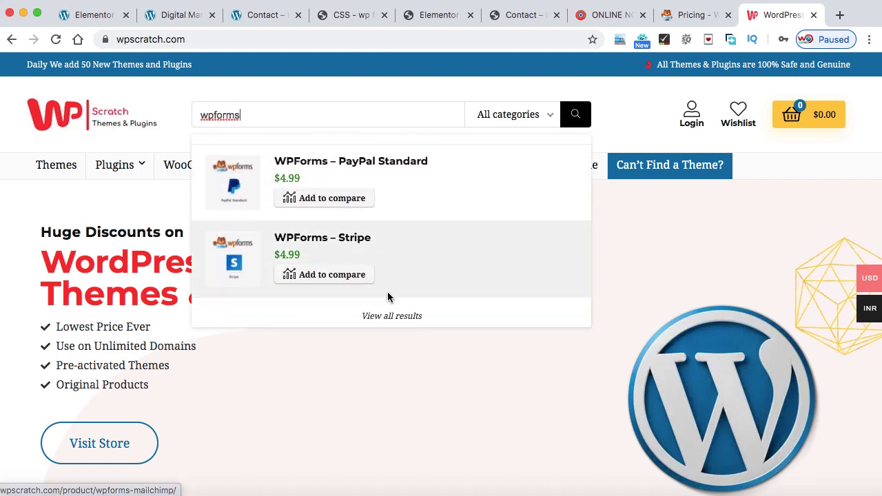
pyautogui.click(397, 318)
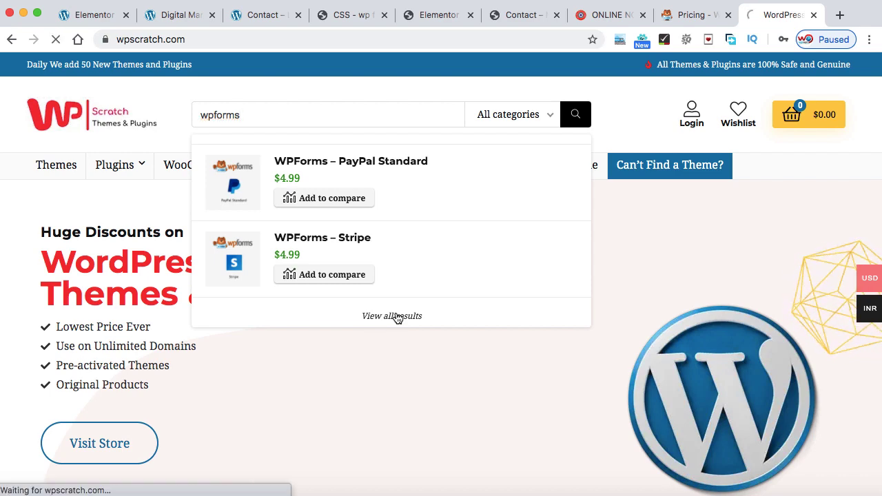
# Open the WPForms Drag & Drop Form Builder product from results page 2
pyautogui.scroll(-2, 665, 234)
pyautogui.scroll(-3, 665, 238)
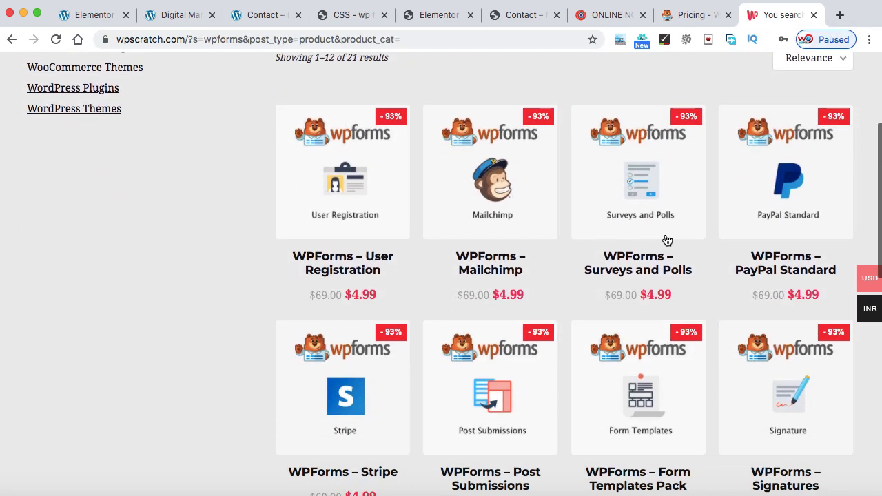
pyautogui.scroll(-2, 715, 169)
pyautogui.scroll(-8, 715, 168)
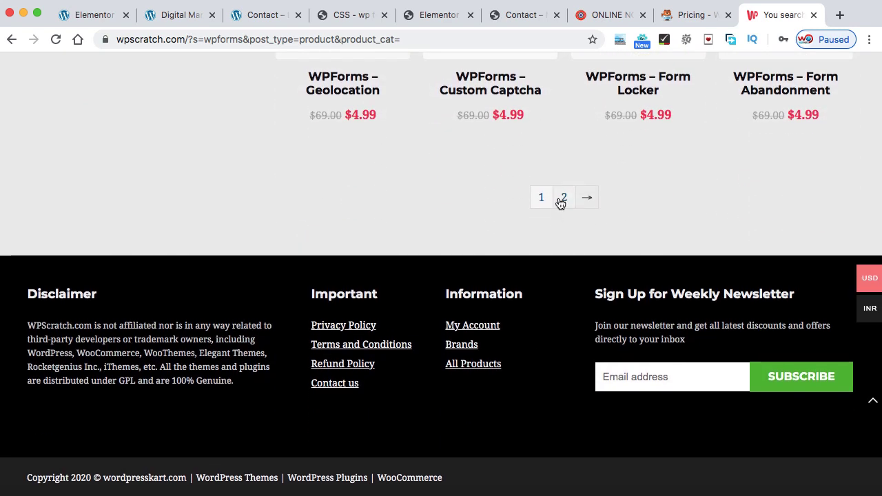
pyautogui.click(563, 199)
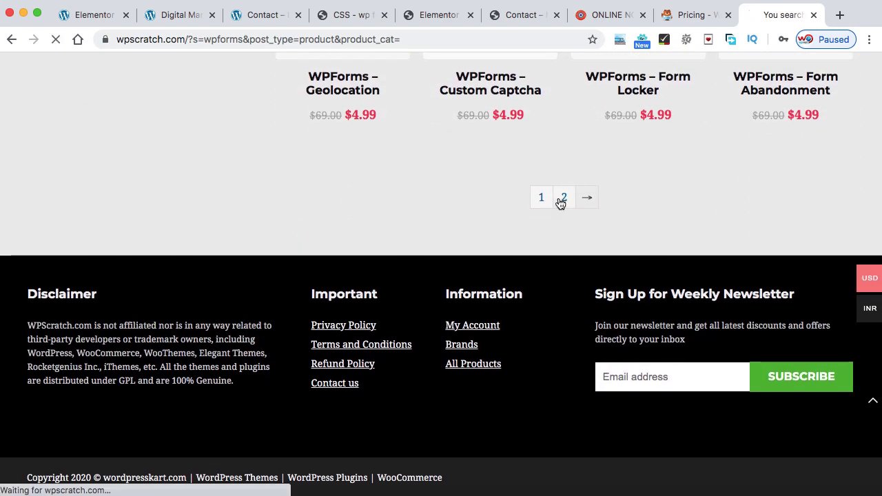
pyautogui.scroll(2, 664, 197)
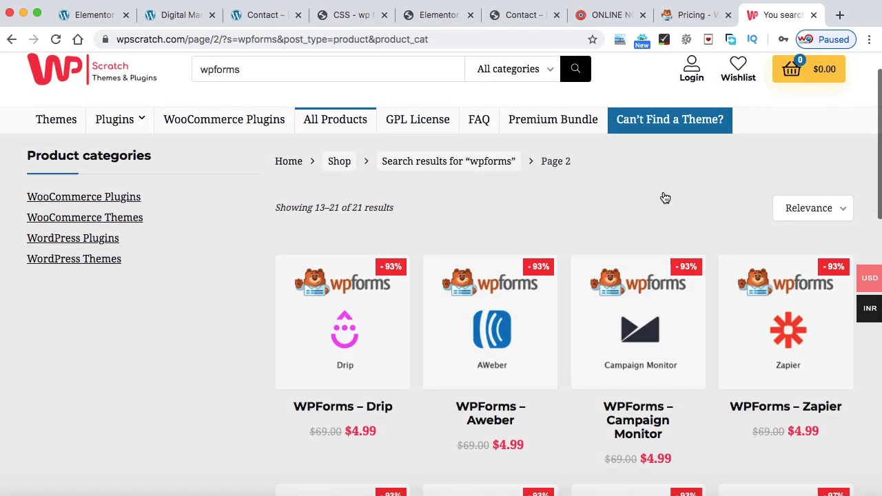
pyautogui.scroll(-4, 665, 198)
pyautogui.scroll(-2, 665, 198)
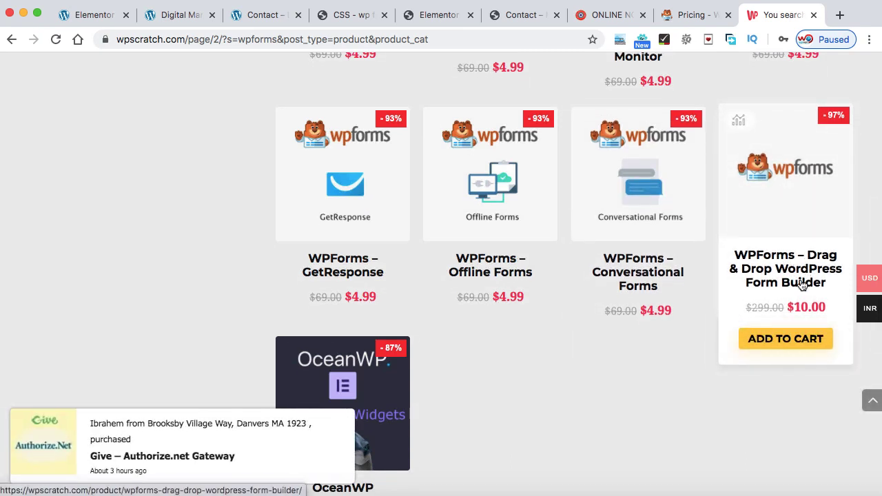
pyautogui.click(791, 206)
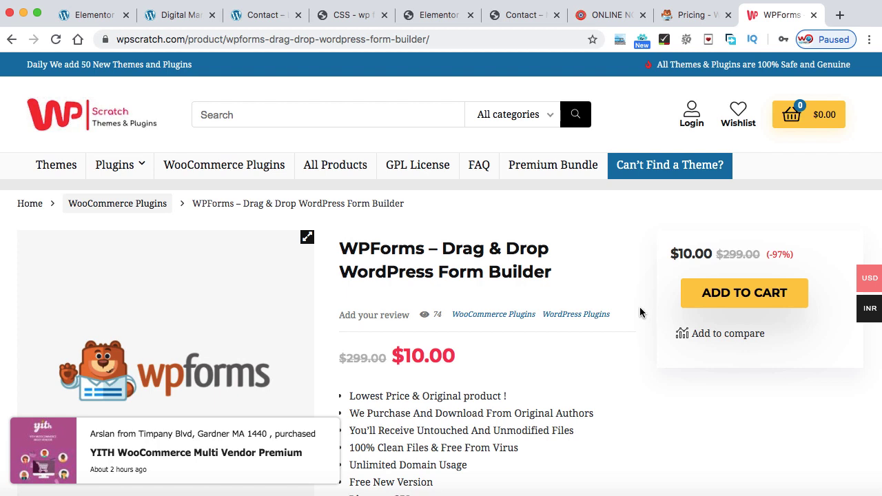
# Review the $10.00 product page, then return to the Online Nomination form tab
pyautogui.scroll(-3, 639, 307)
pyautogui.scroll(-1, 640, 312)
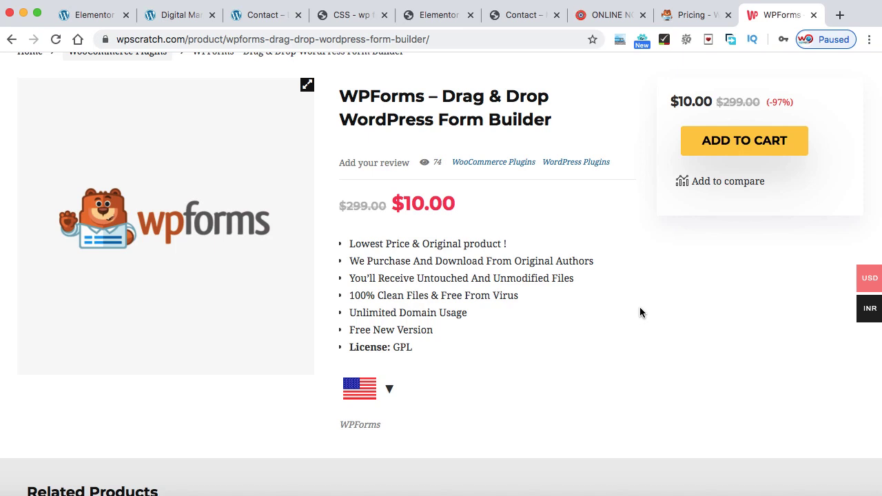
pyautogui.scroll(-1, 639, 312)
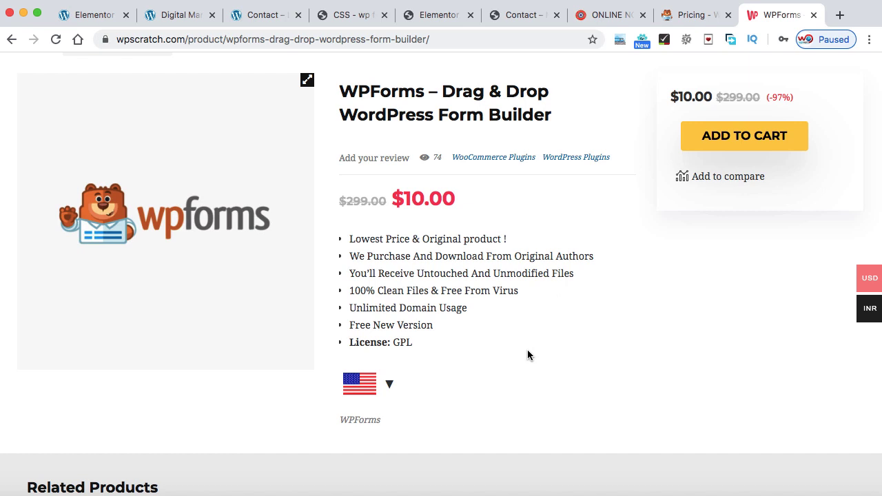
pyautogui.click(606, 15)
pyautogui.scroll(-2, 461, 302)
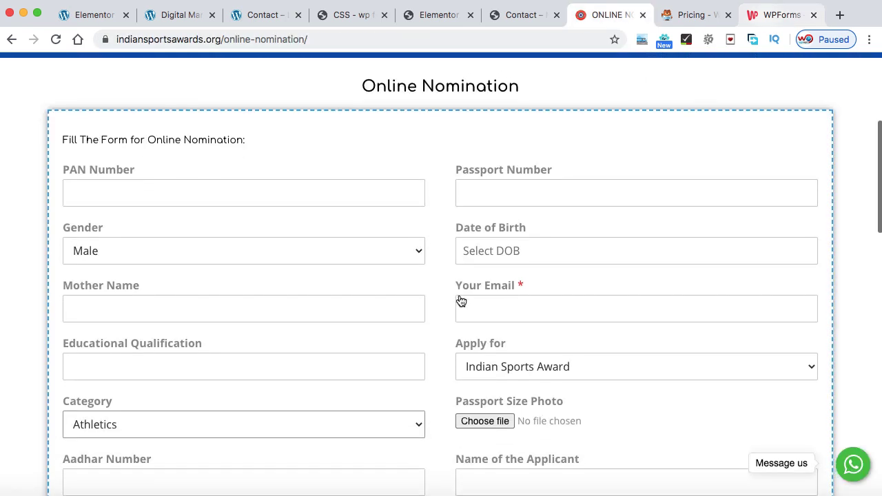
pyautogui.scroll(-1, 461, 301)
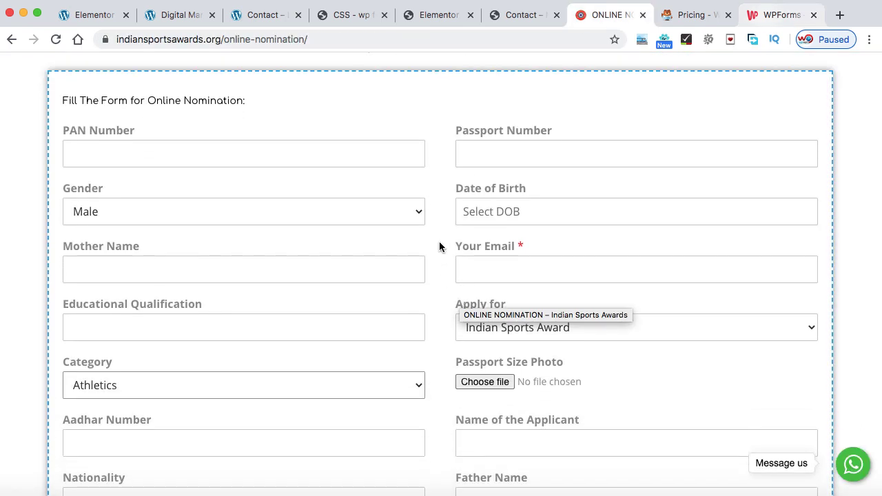
pyautogui.scroll(-1, 439, 242)
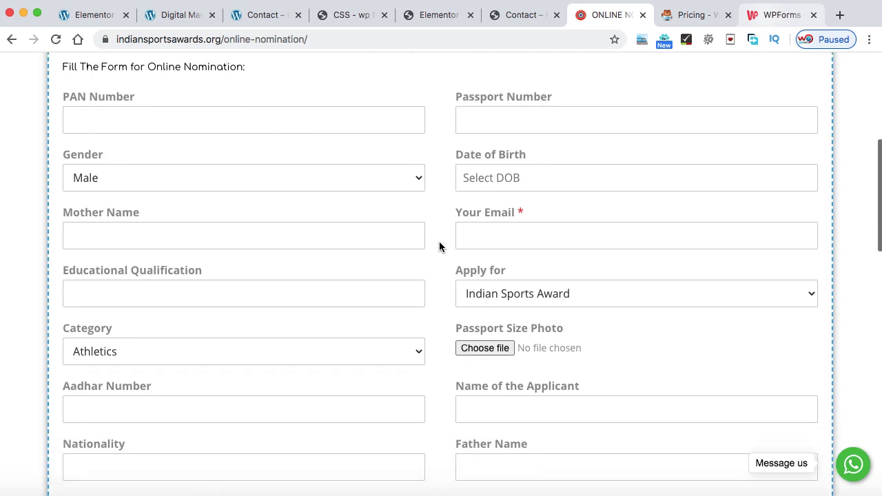
pyautogui.scroll(-1, 439, 246)
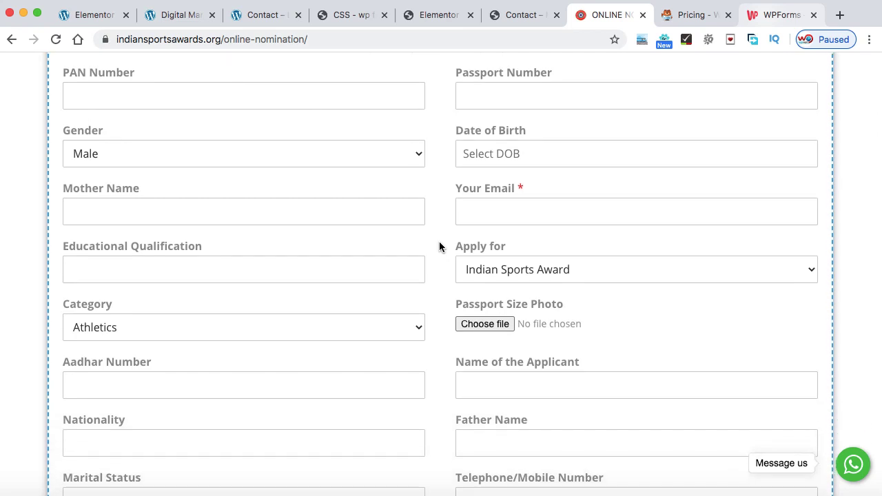